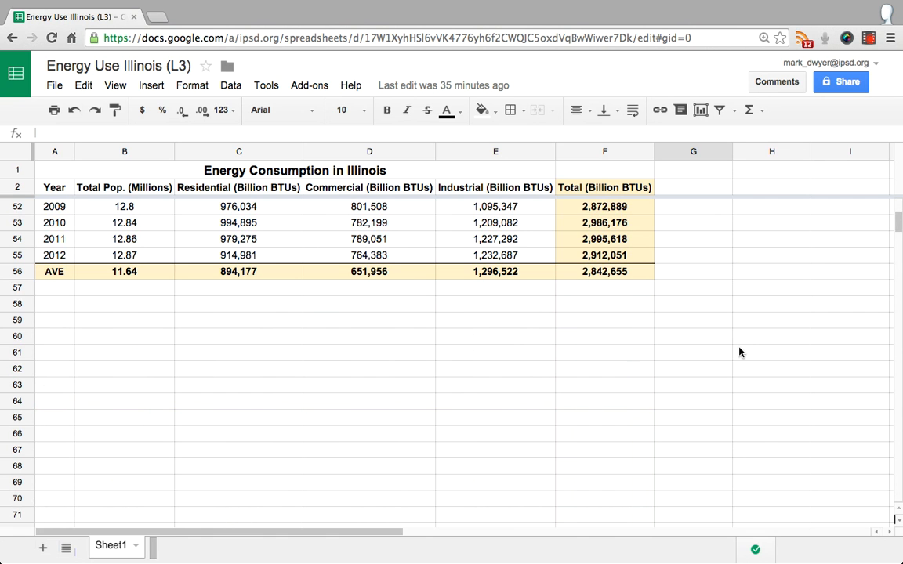
pyautogui.scroll(15, 624, 310)
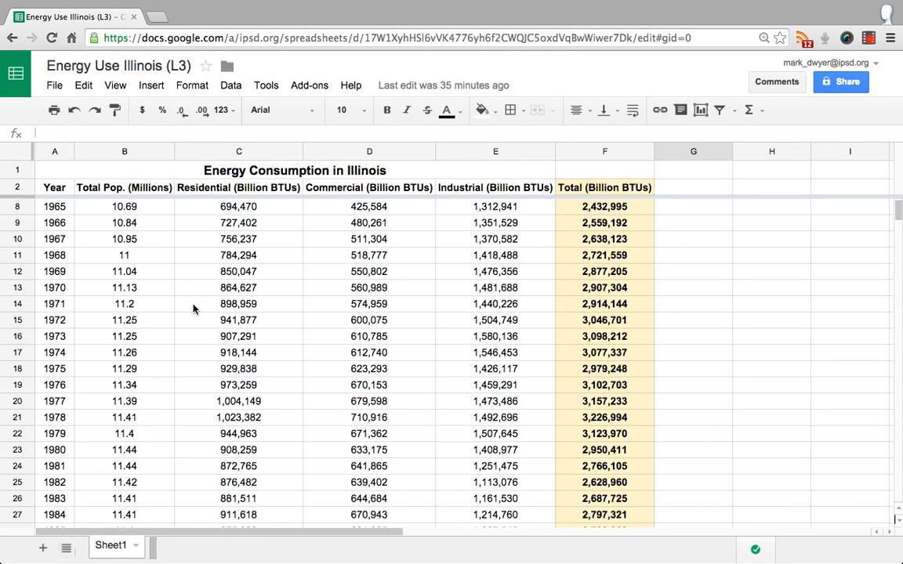
pyautogui.scroll(-3, 194, 306)
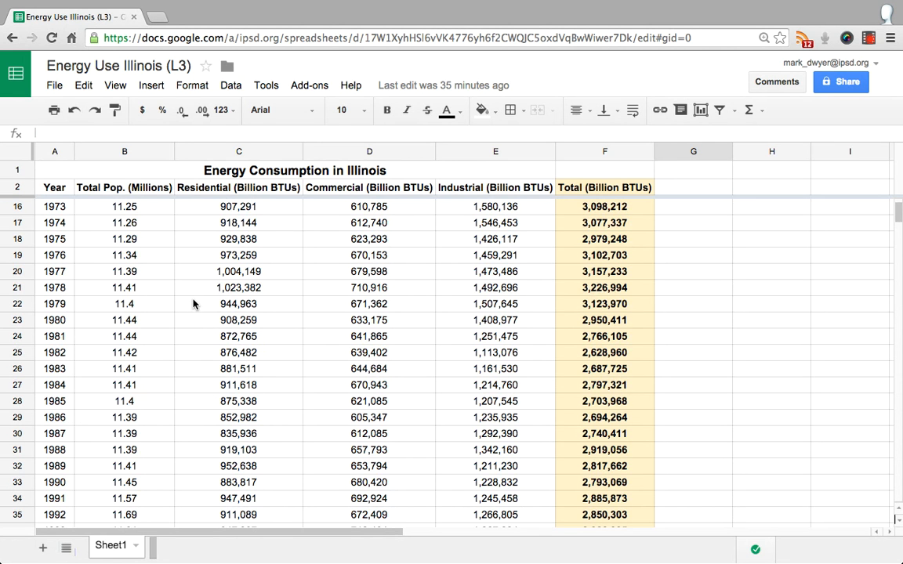
pyautogui.scroll(-4, 193, 306)
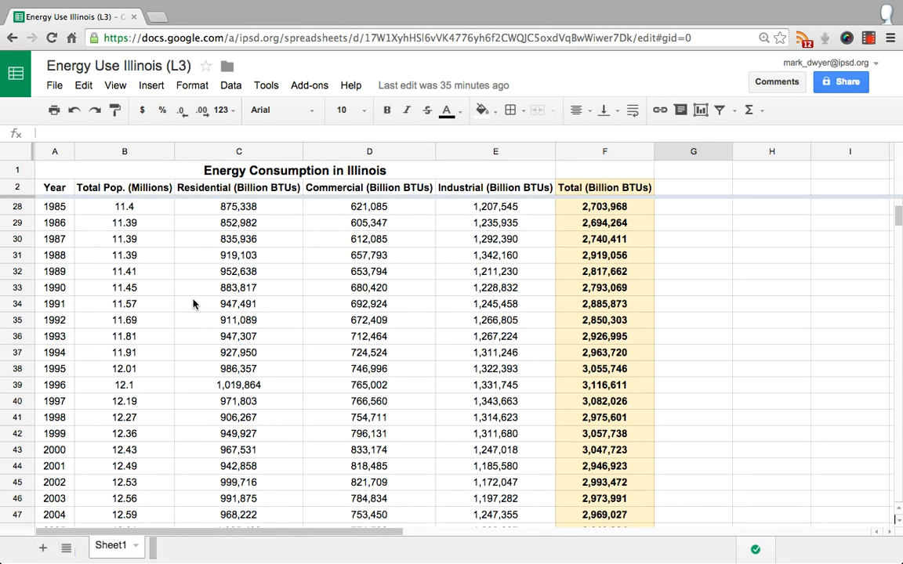
pyautogui.scroll(-2, 193, 305)
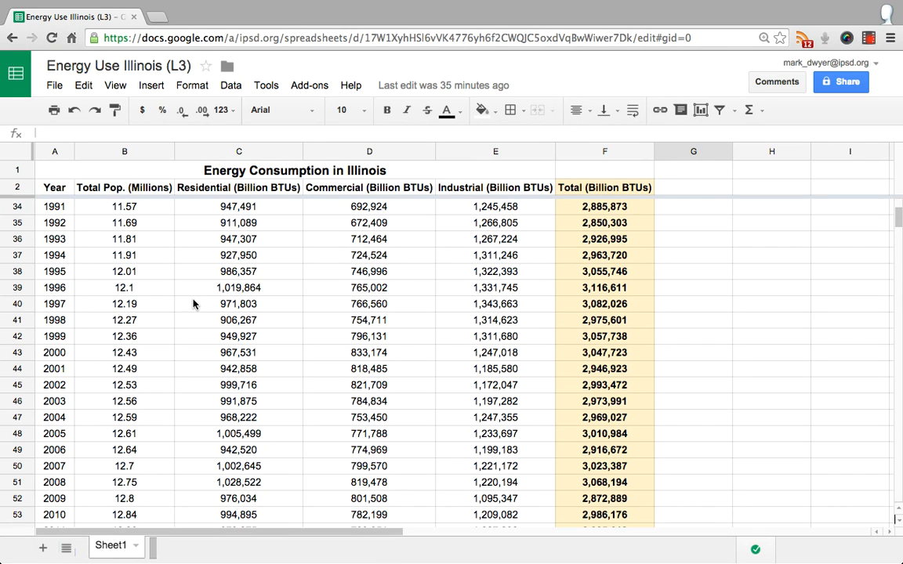
# Rename Sheet1 as "Energy Consumption Data"
pyautogui.click(137, 549)
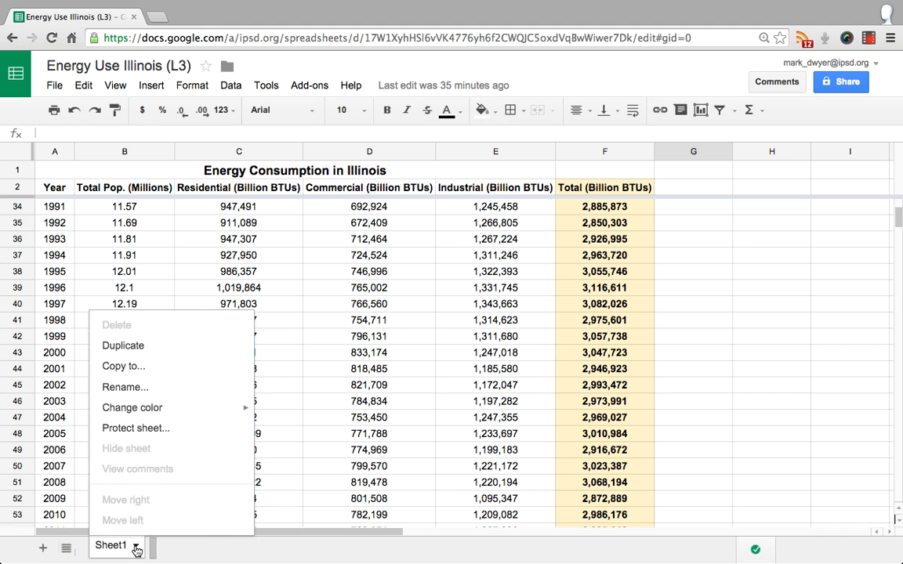
pyautogui.click(149, 390)
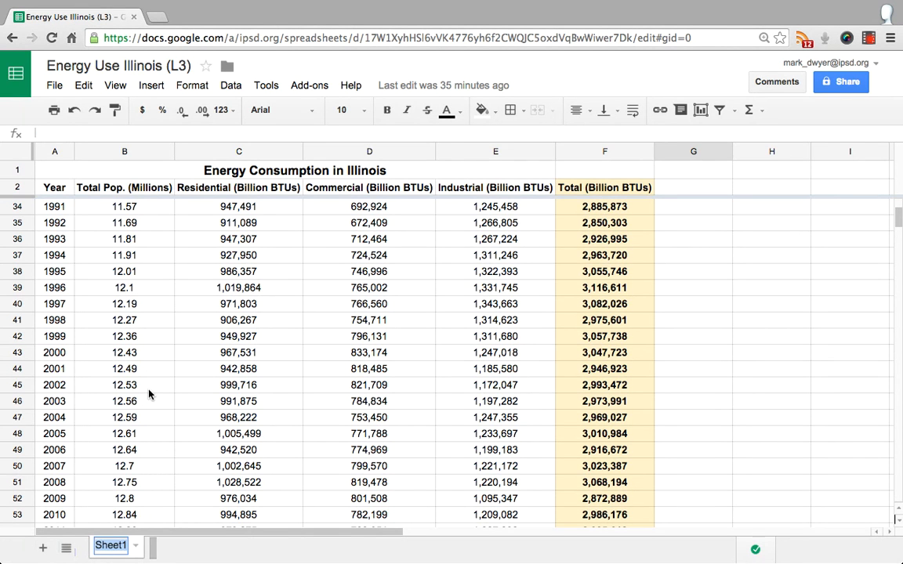
pyautogui.write('Energy ')
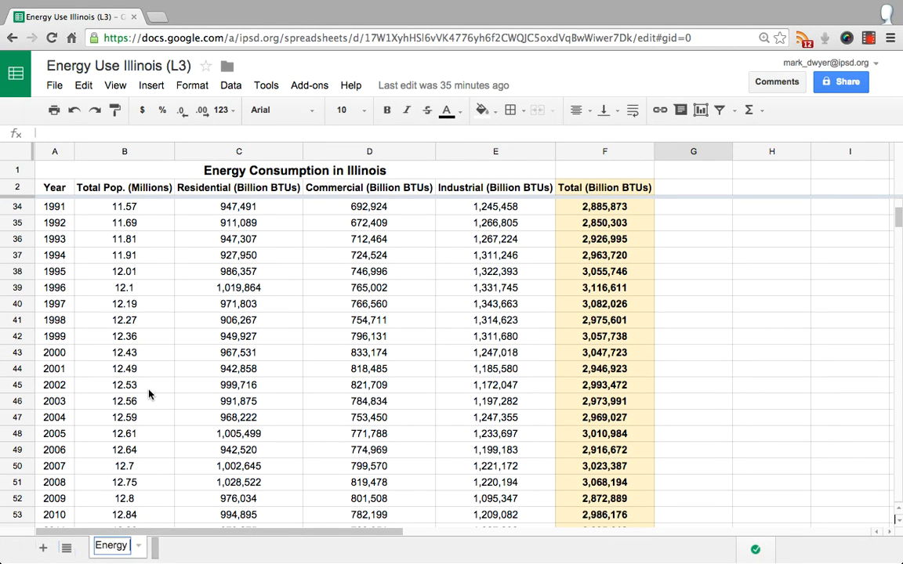
pyautogui.write('Consumption')
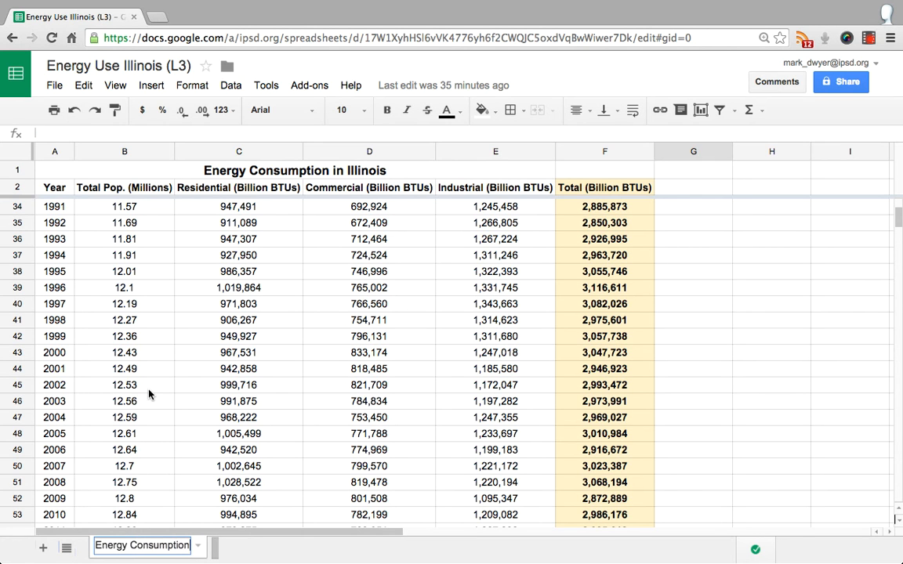
pyautogui.write(' Data')
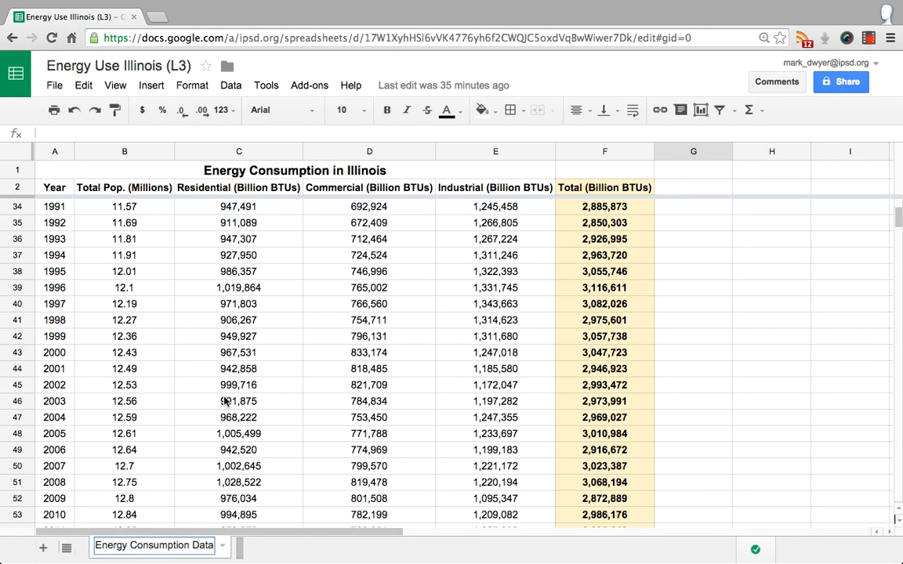
pyautogui.click(259, 557)
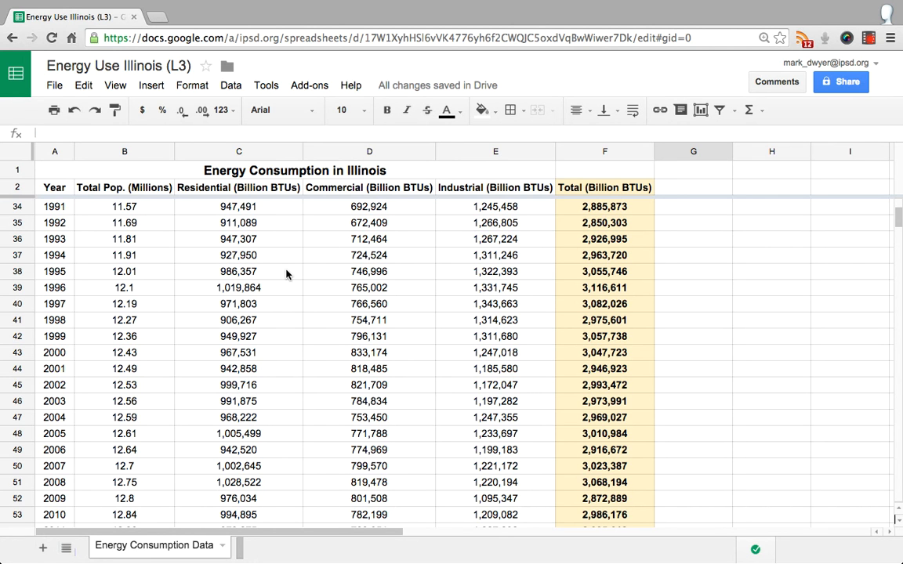
# Select the energy data range A2:F55, including the header row but leaving out the AVE row
pyautogui.scroll(-1, 287, 274)
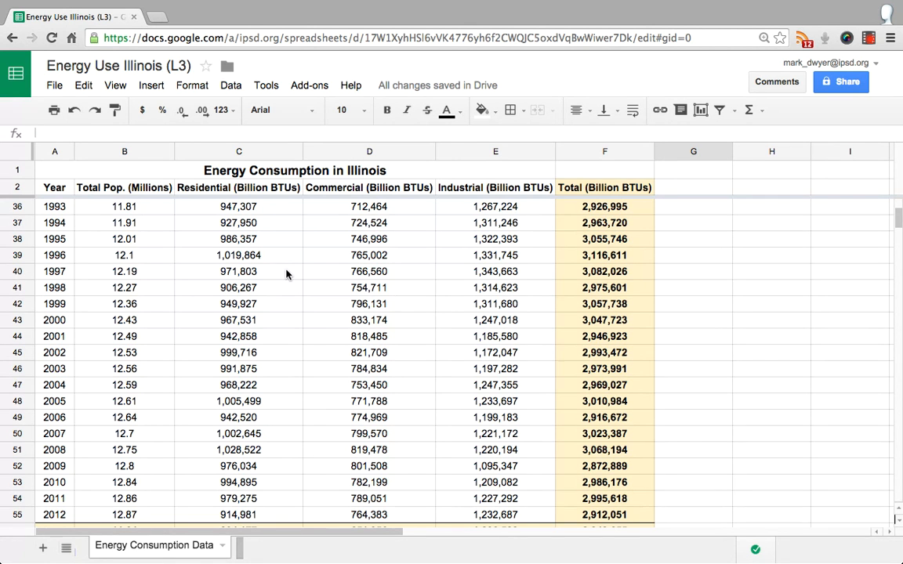
pyautogui.scroll(3, 287, 273)
pyautogui.scroll(2, 287, 273)
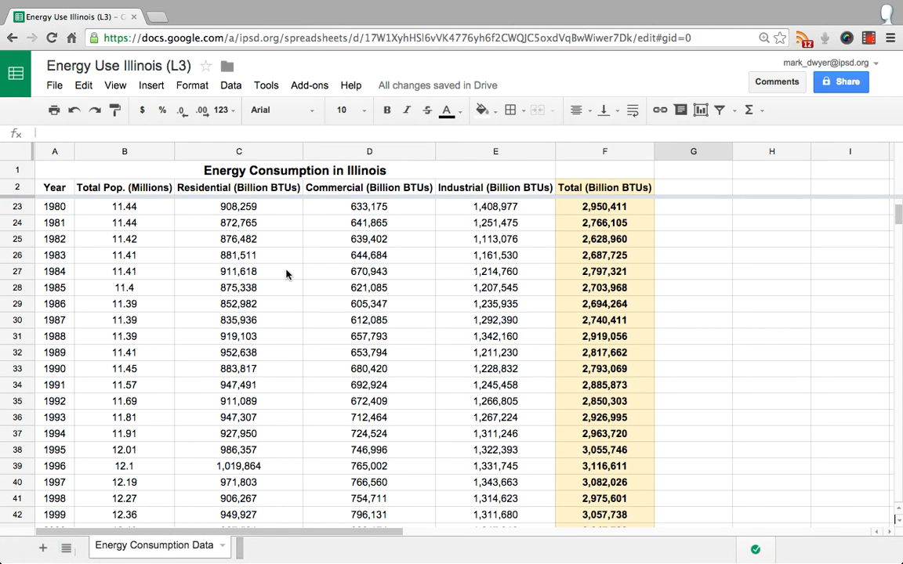
pyautogui.scroll(7, 287, 274)
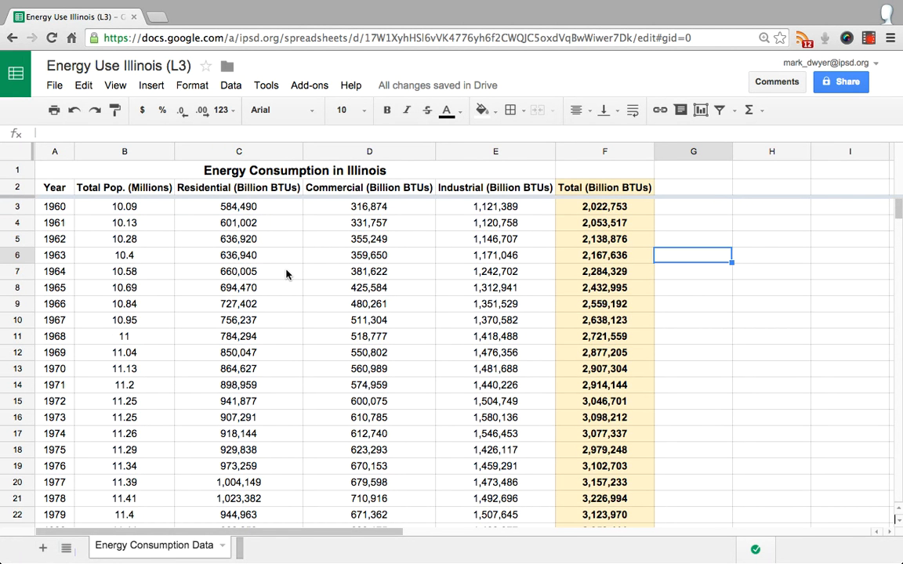
pyautogui.scroll(-15, 286, 274)
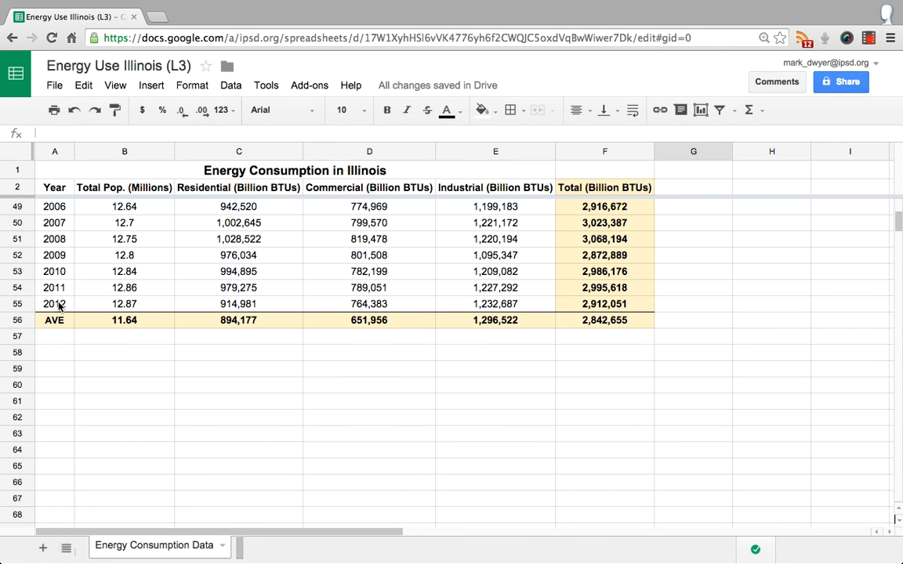
pyautogui.moveTo(58, 306); pyautogui.dragTo(612, 193)
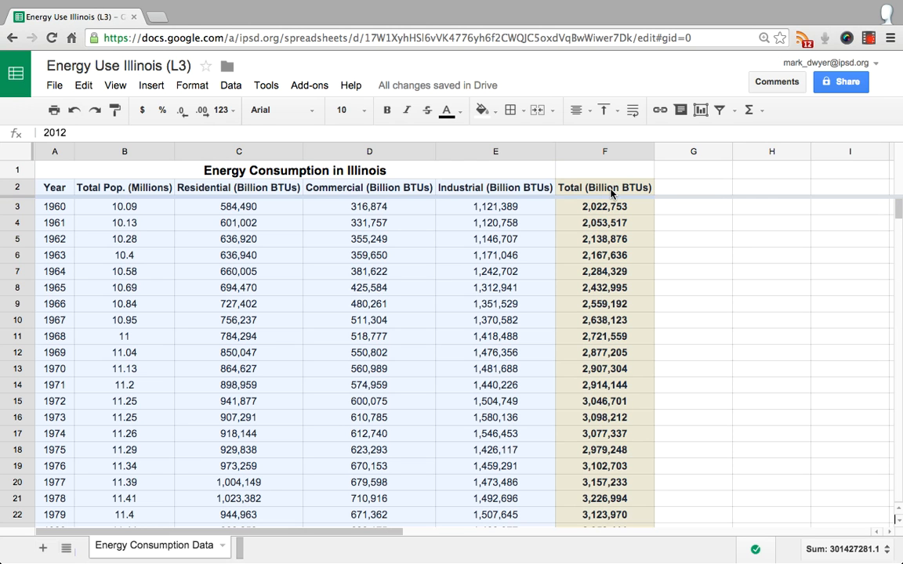
pyautogui.moveTo(612, 193); pyautogui.dragTo(614, 195)
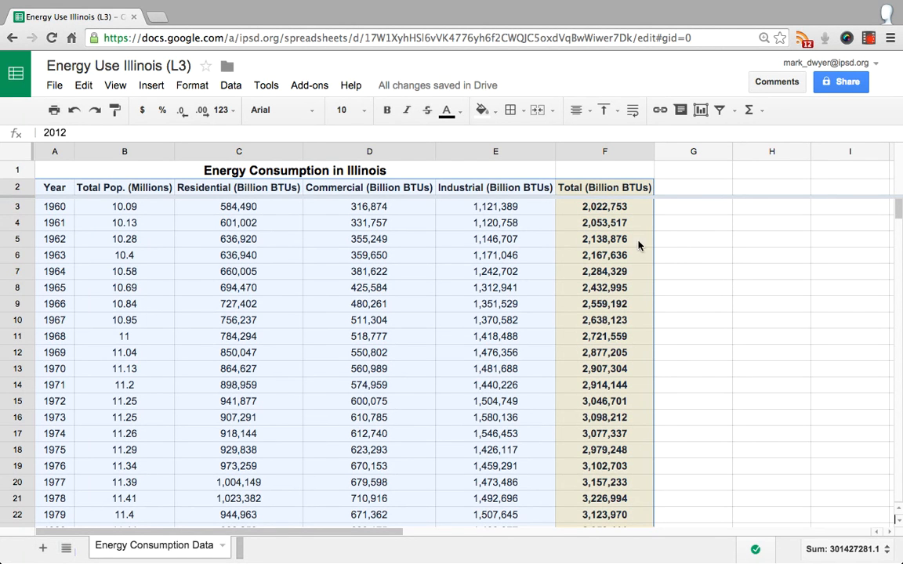
pyautogui.scroll(-18, 708, 295)
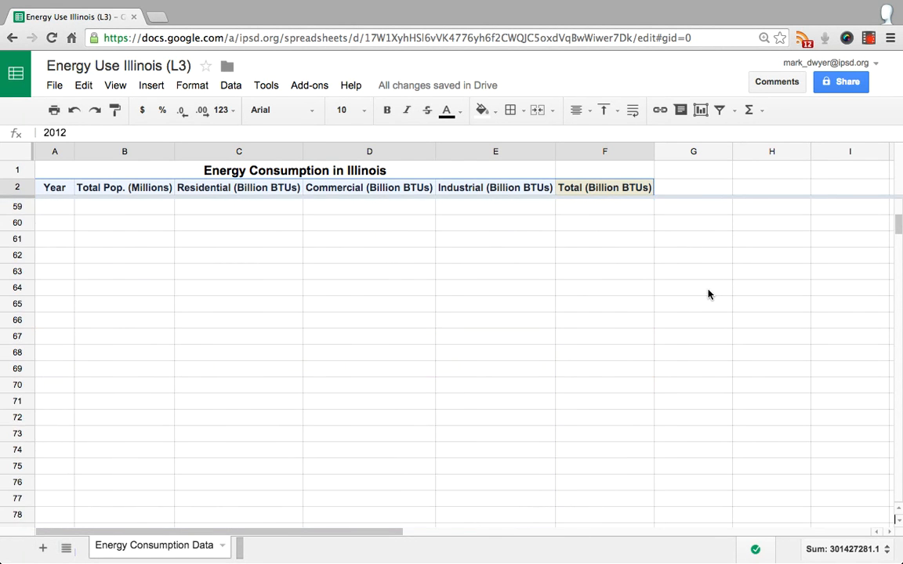
pyautogui.scroll(5, 709, 294)
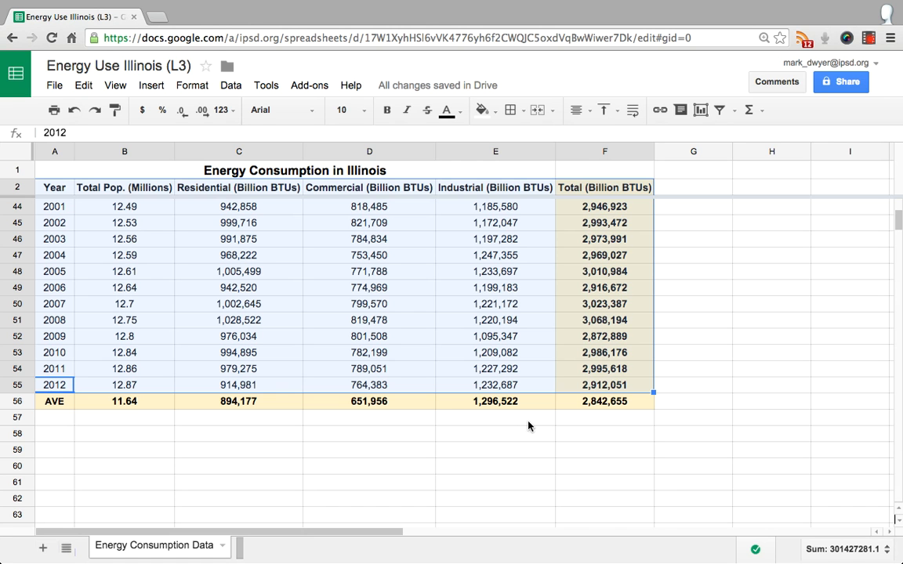
pyautogui.scroll(10, 494, 382)
pyautogui.scroll(1, 494, 382)
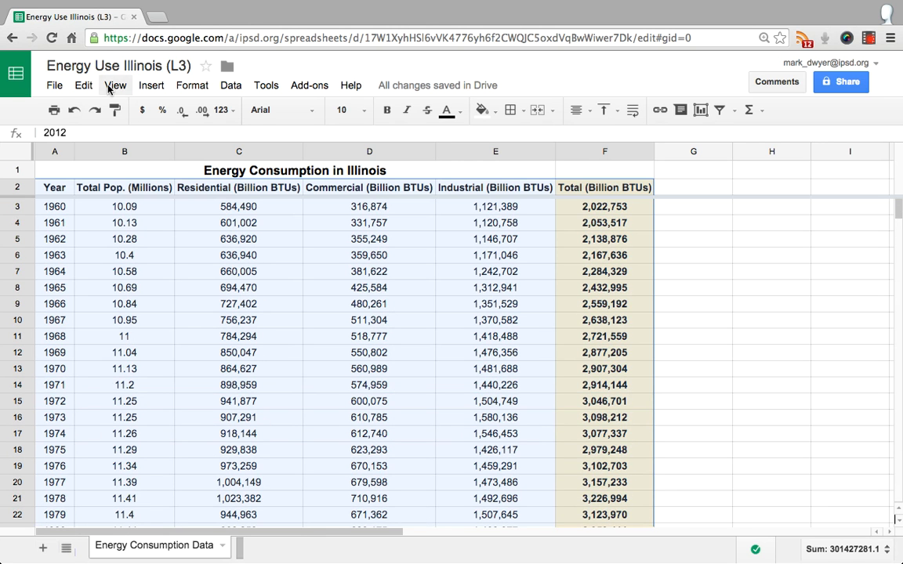
# Start inserting a chart based on the selected energy data range
pyautogui.click(230, 87)
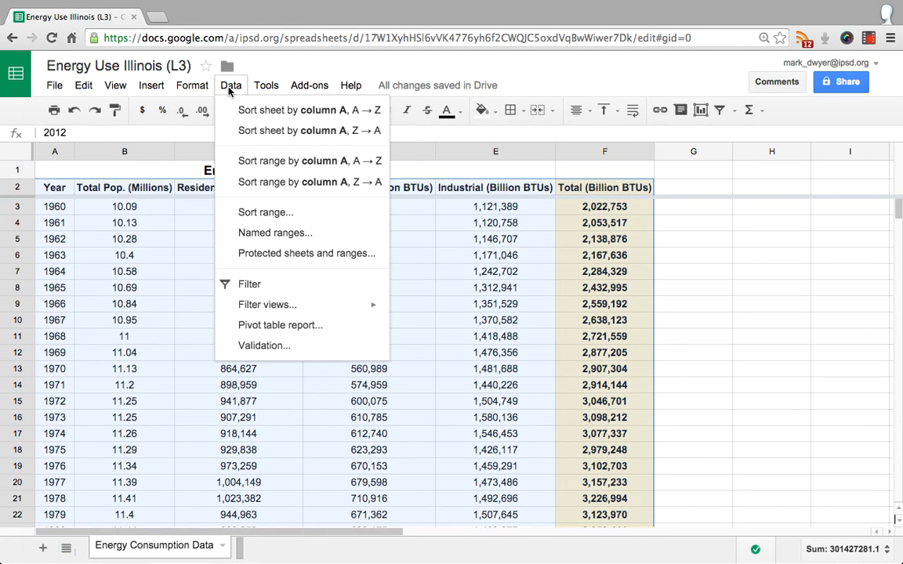
pyautogui.moveTo(157, 91)
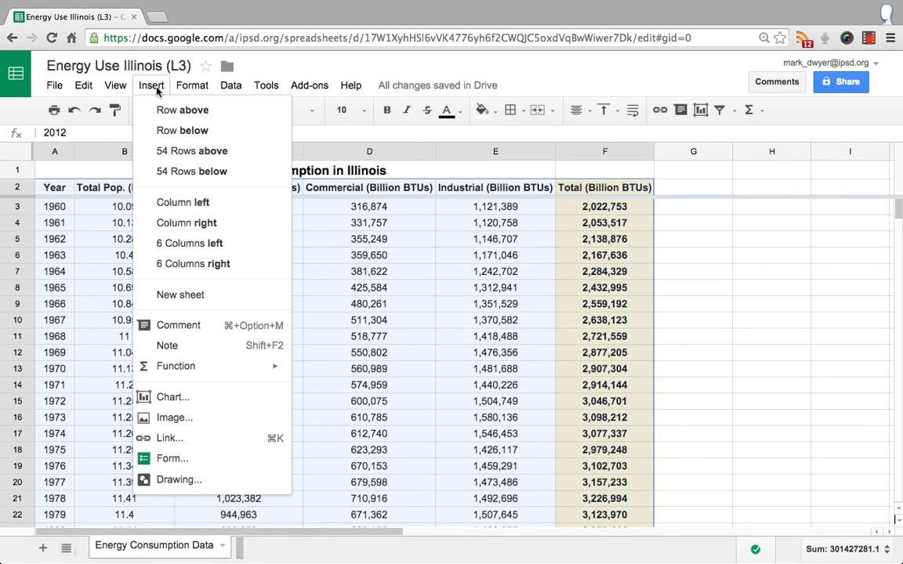
pyautogui.click(167, 402)
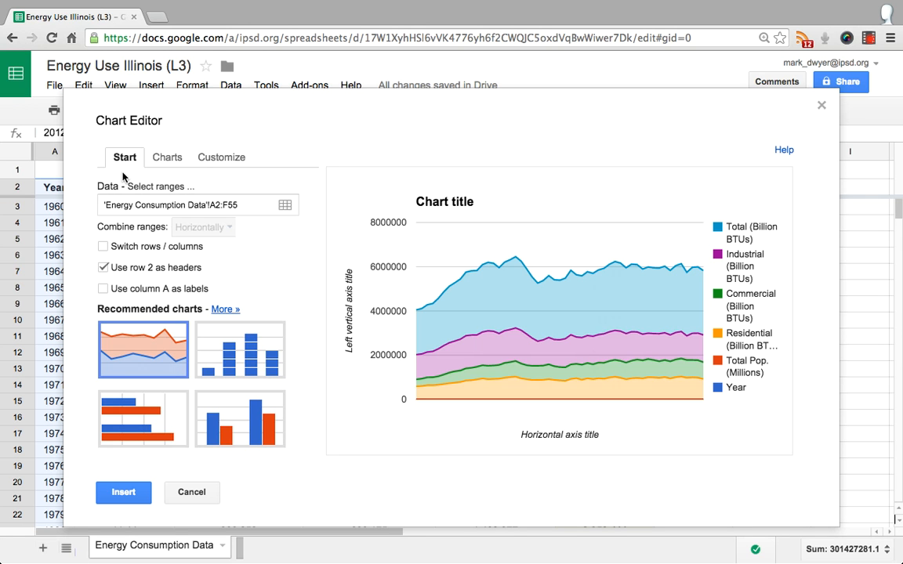
pyautogui.click(167, 158)
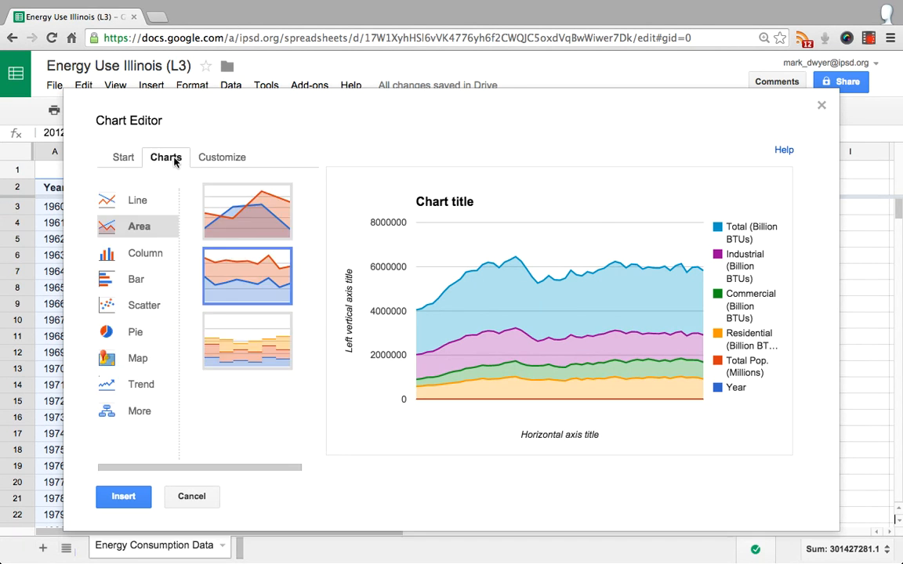
pyautogui.click(224, 157)
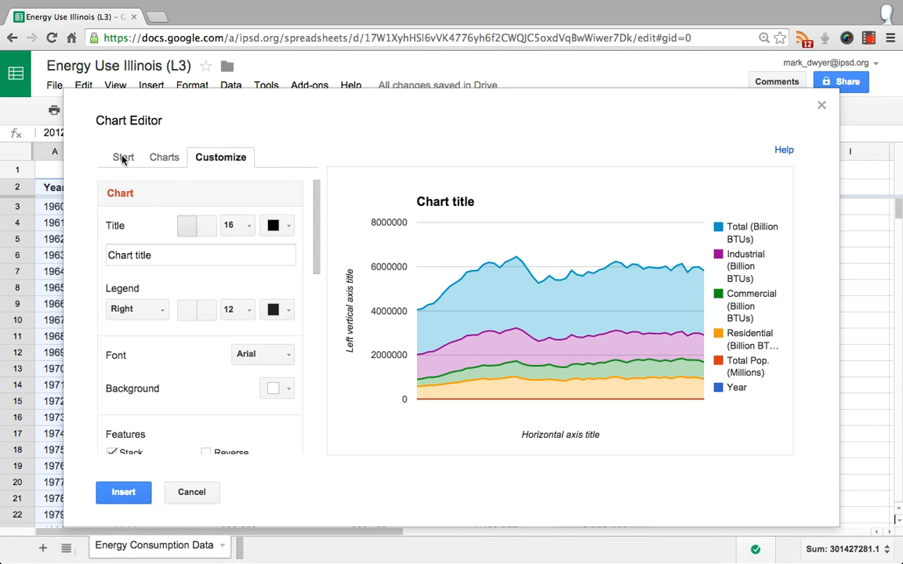
pyautogui.click(123, 158)
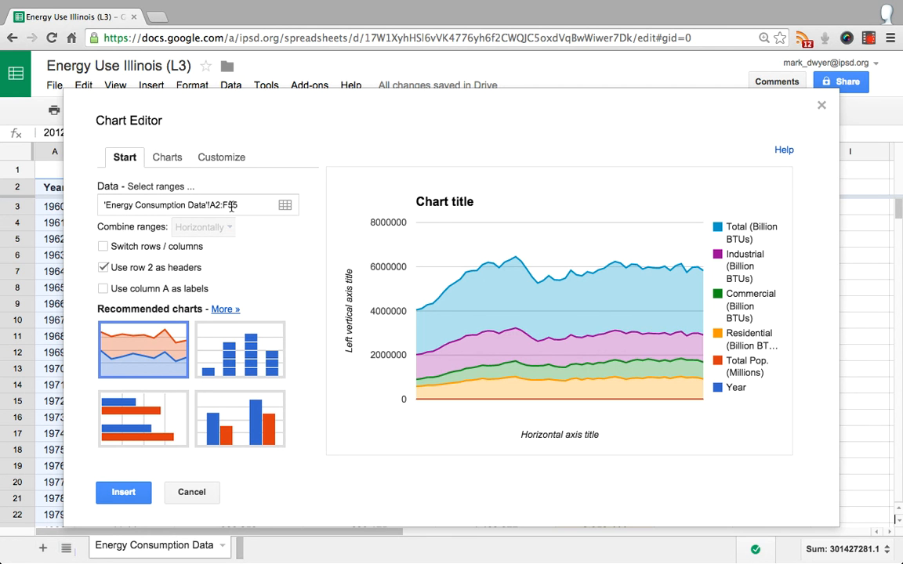
# Confirm 'Energy Consumption Data'!A2:F55 as the chart's data range and use column A as labels
pyautogui.click(285, 207)
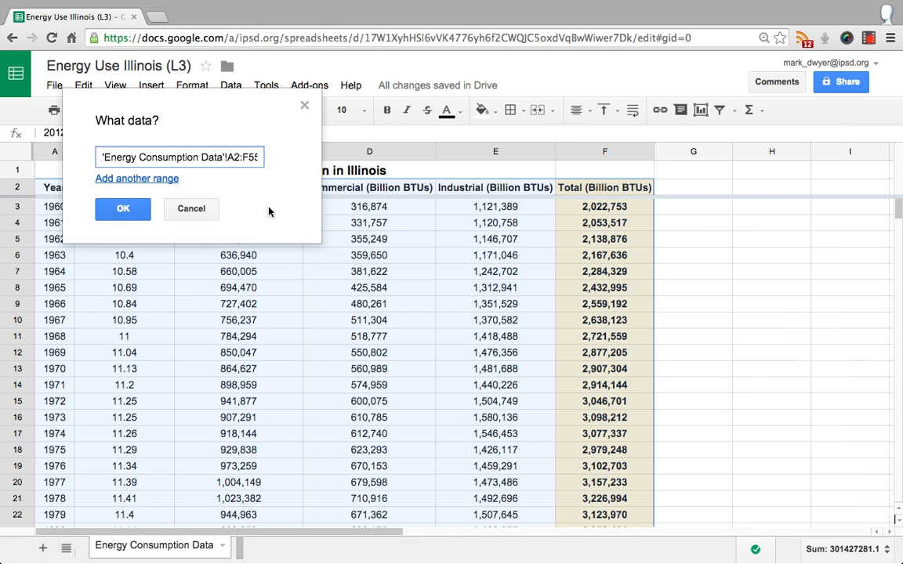
pyautogui.click(123, 210)
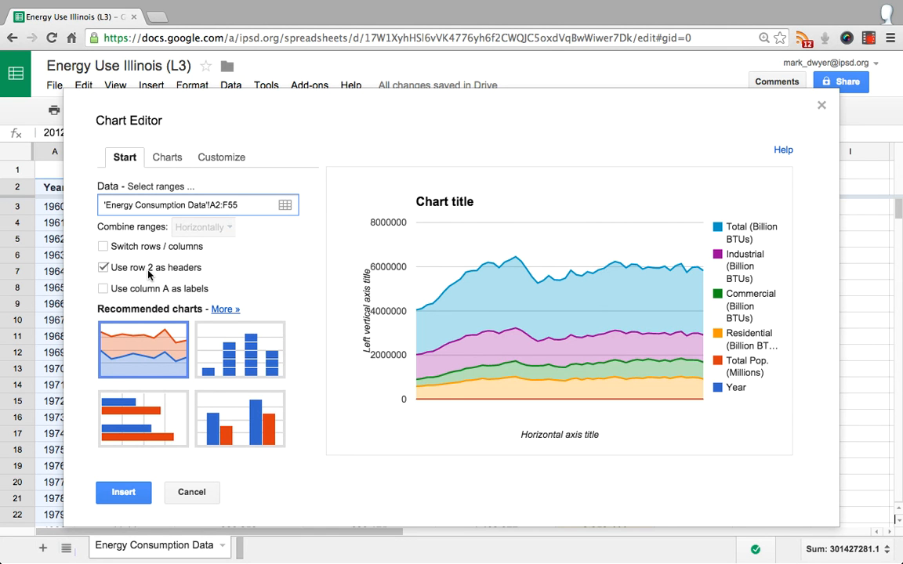
pyautogui.click(104, 290)
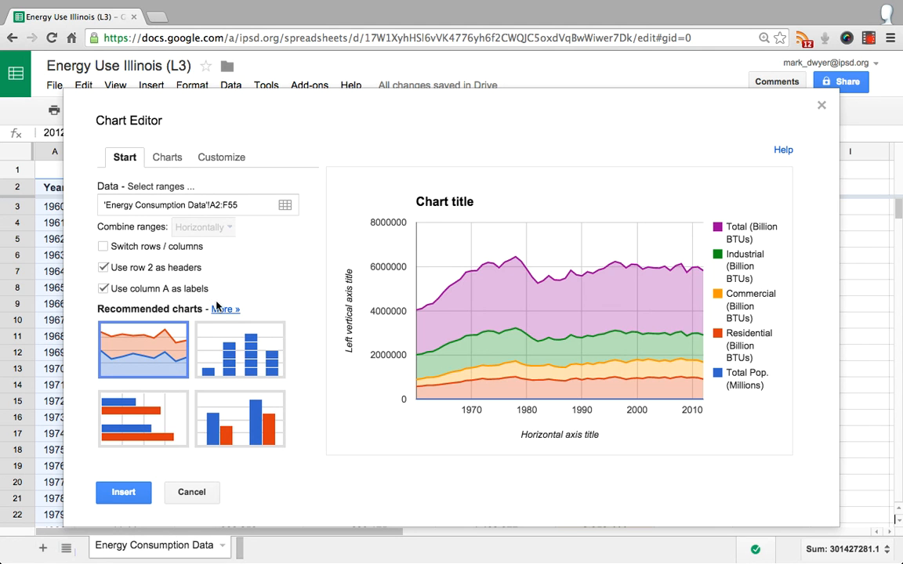
# Preview the energy data as a line chart, a smooth line chart, a combo chart and a radar chart
pyautogui.click(166, 159)
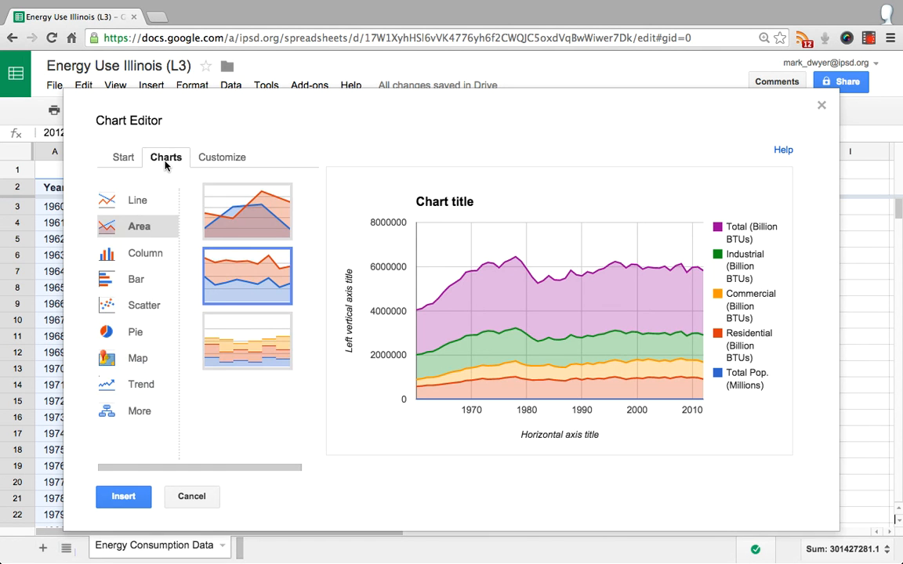
pyautogui.click(135, 204)
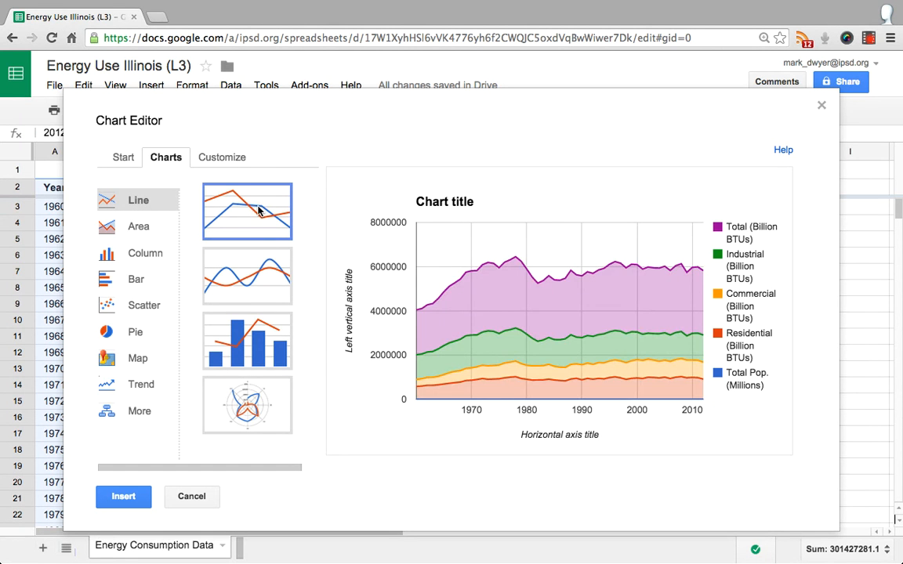
pyautogui.click(210, 225)
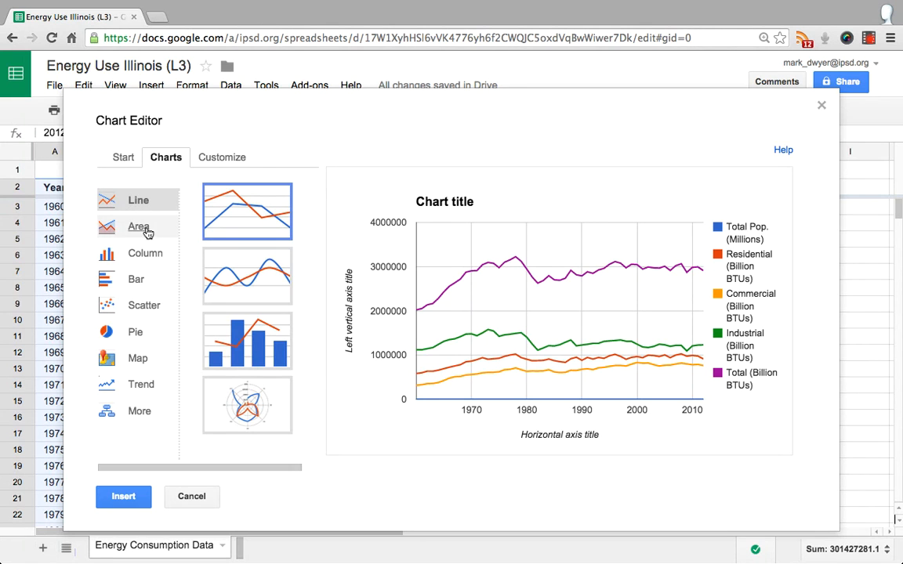
pyautogui.click(252, 268)
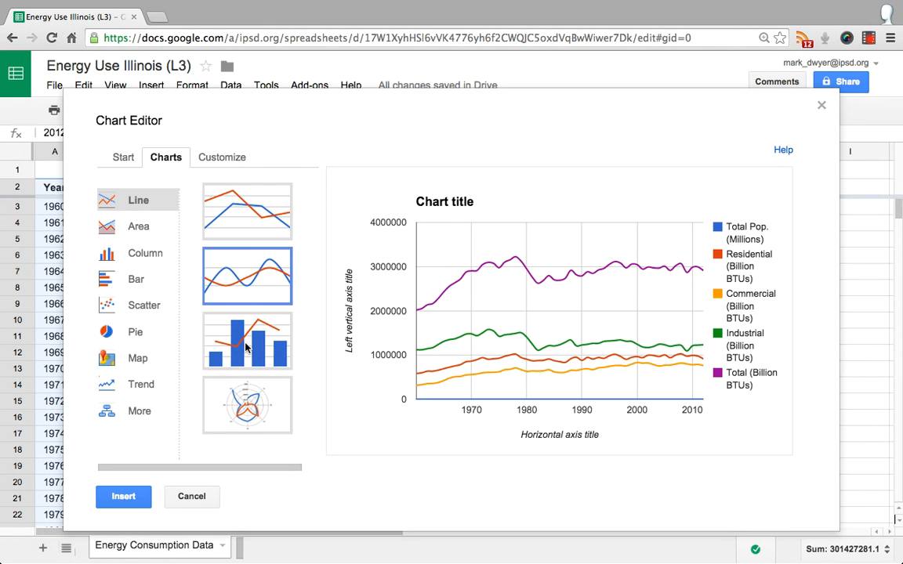
pyautogui.click(246, 347)
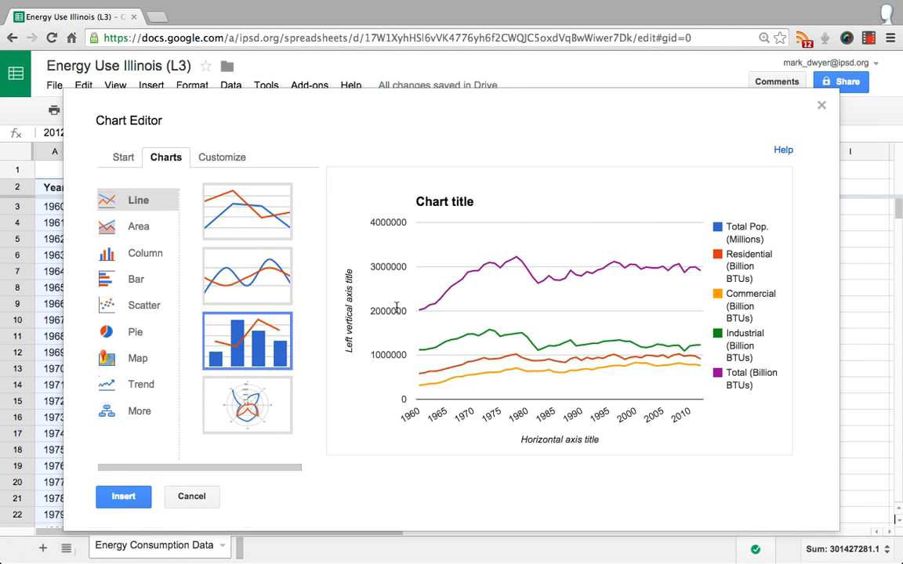
pyautogui.click(246, 412)
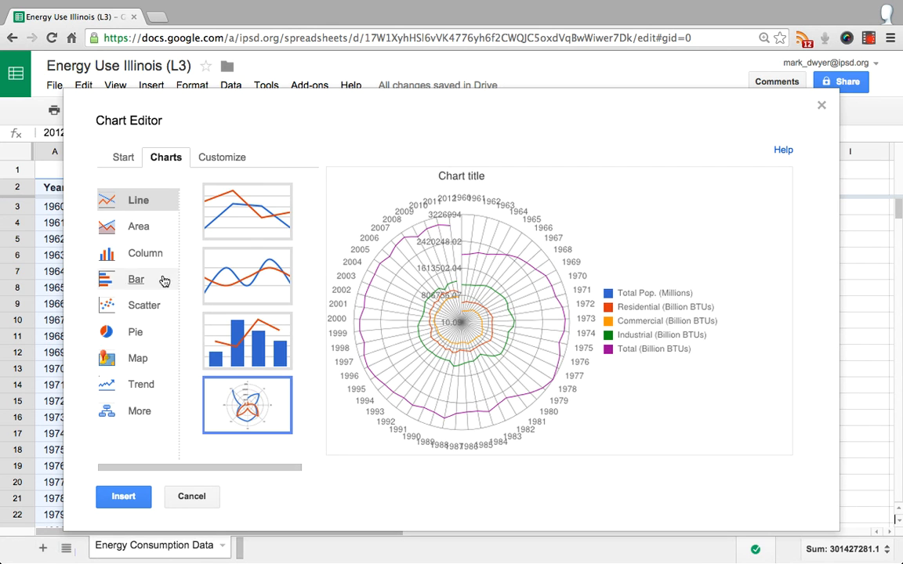
# Preview the energy data as an area chart, a stacked area chart and a stacked stepped area chart
pyautogui.click(145, 229)
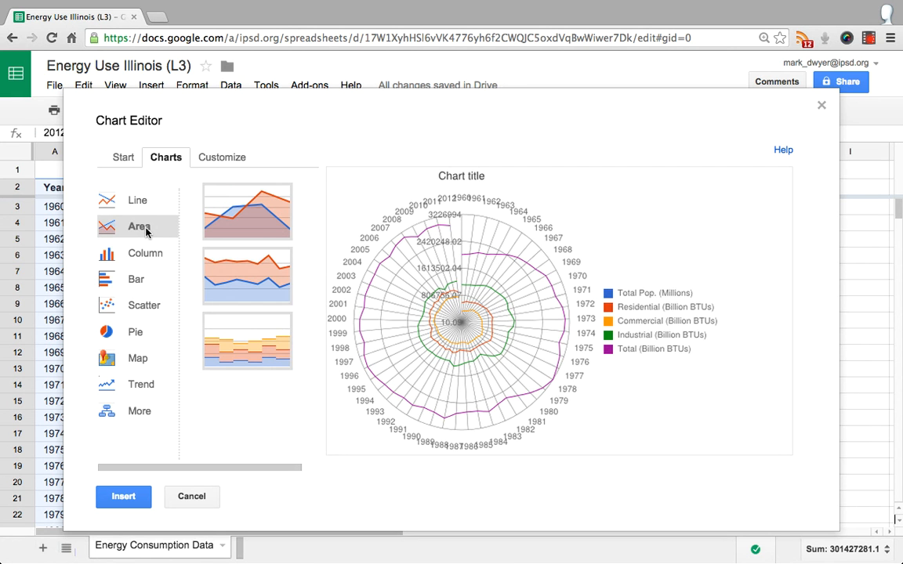
pyautogui.click(272, 226)
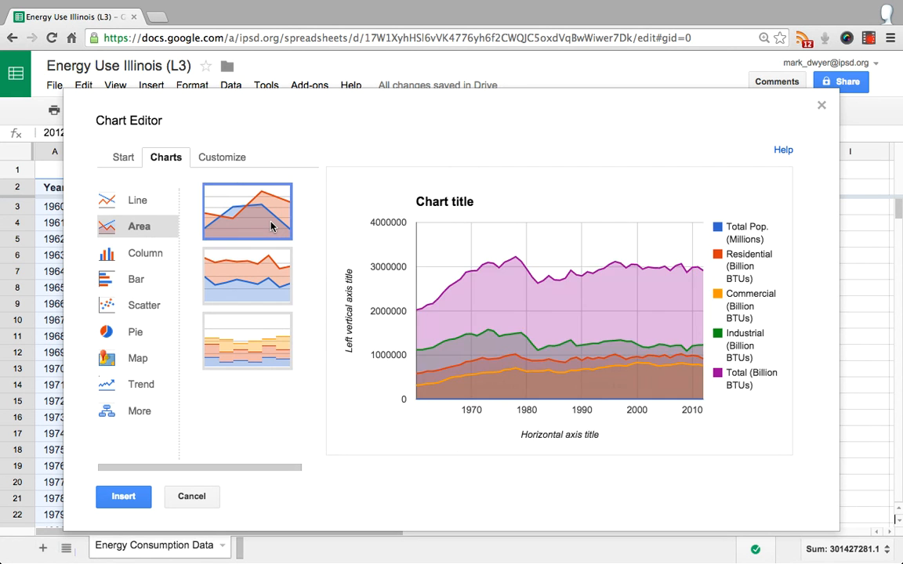
pyautogui.click(253, 281)
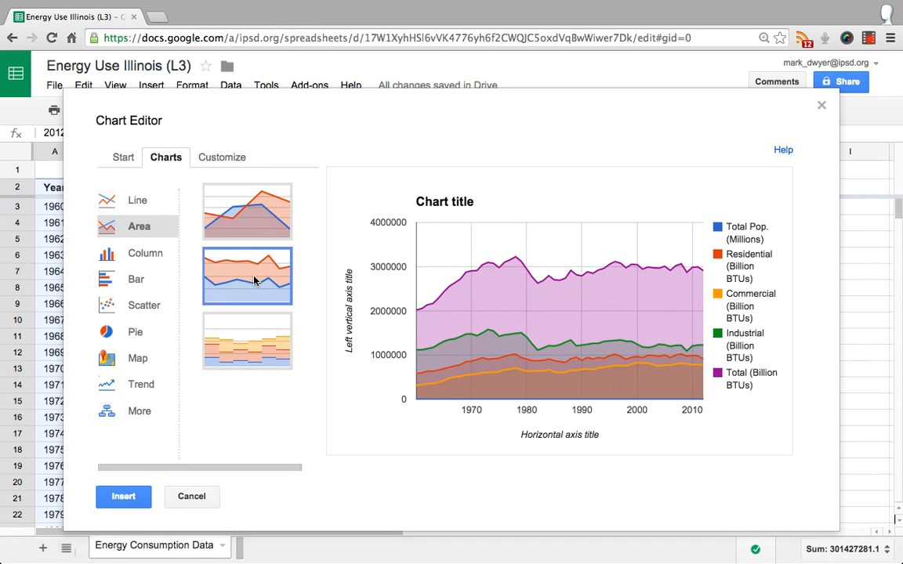
pyautogui.click(243, 353)
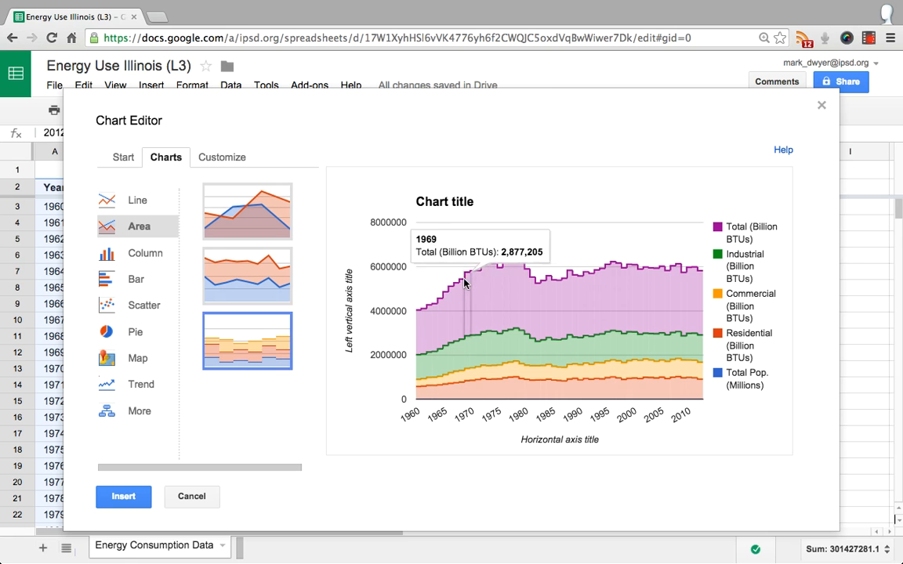
# Preview the energy data as a column chart, a stacked column chart and a histogram
pyautogui.click(137, 258)
pyautogui.click(256, 231)
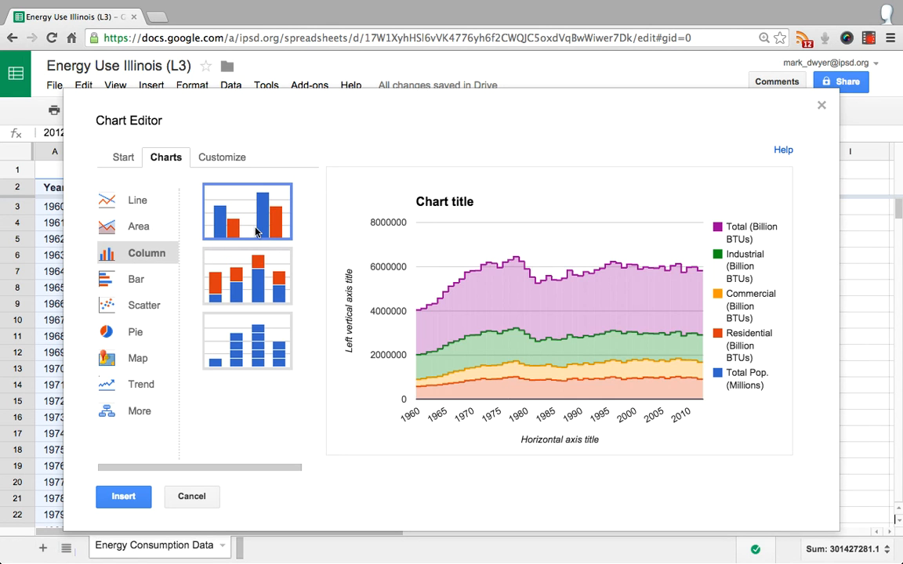
pyautogui.click(241, 284)
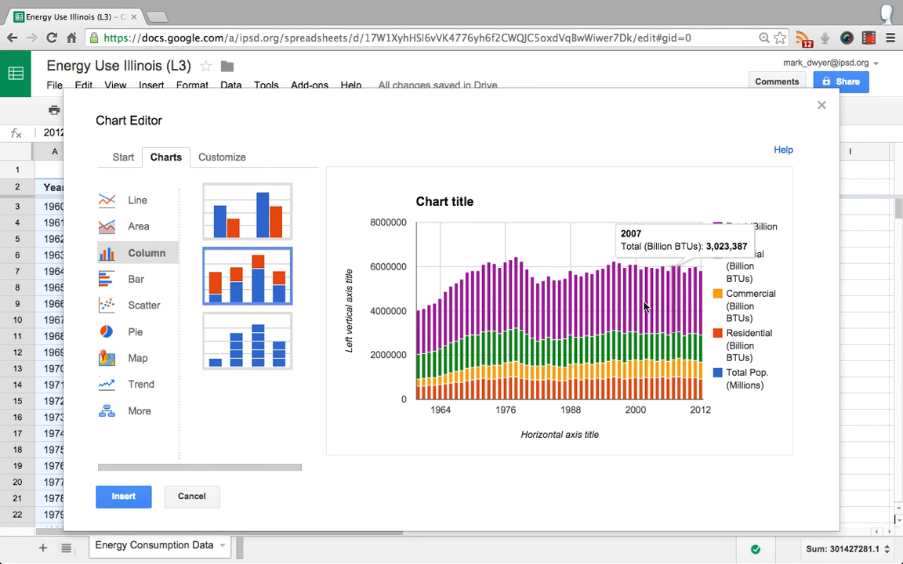
pyautogui.click(250, 350)
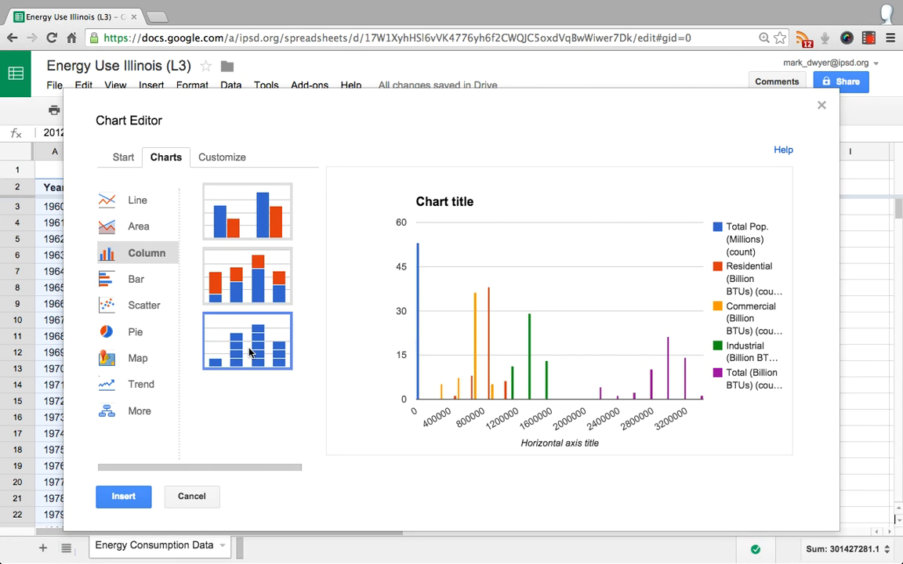
# Preview the energy data as a bar chart and a stacked bar chart
pyautogui.click(136, 284)
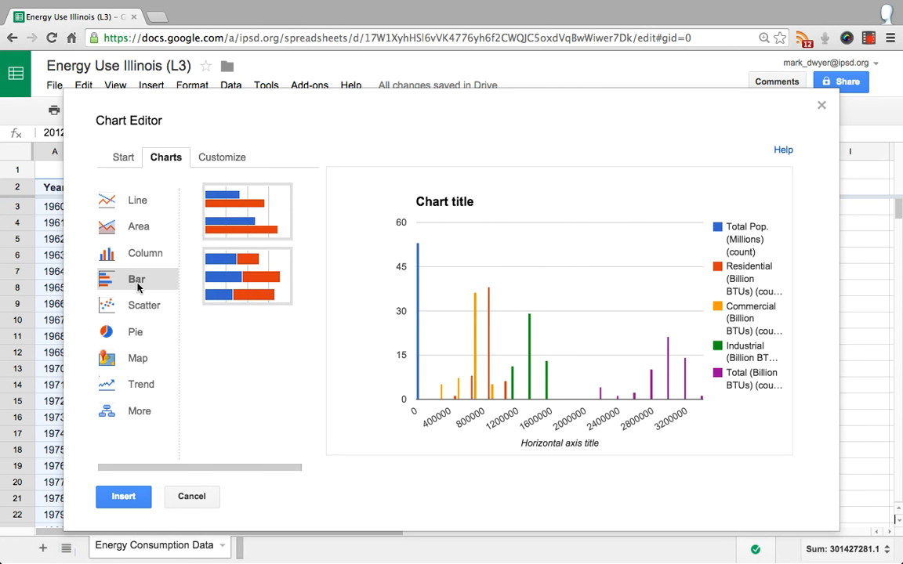
pyautogui.click(235, 190)
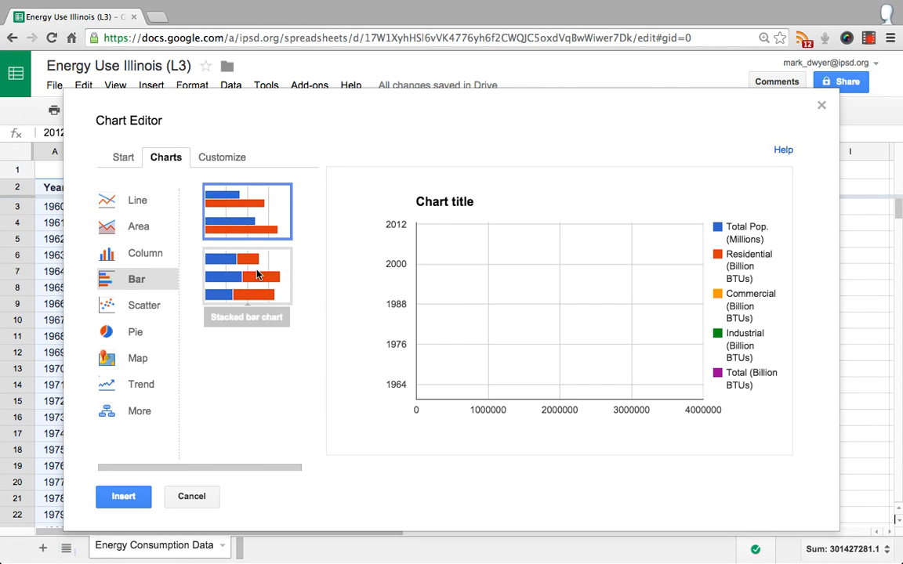
pyautogui.click(257, 275)
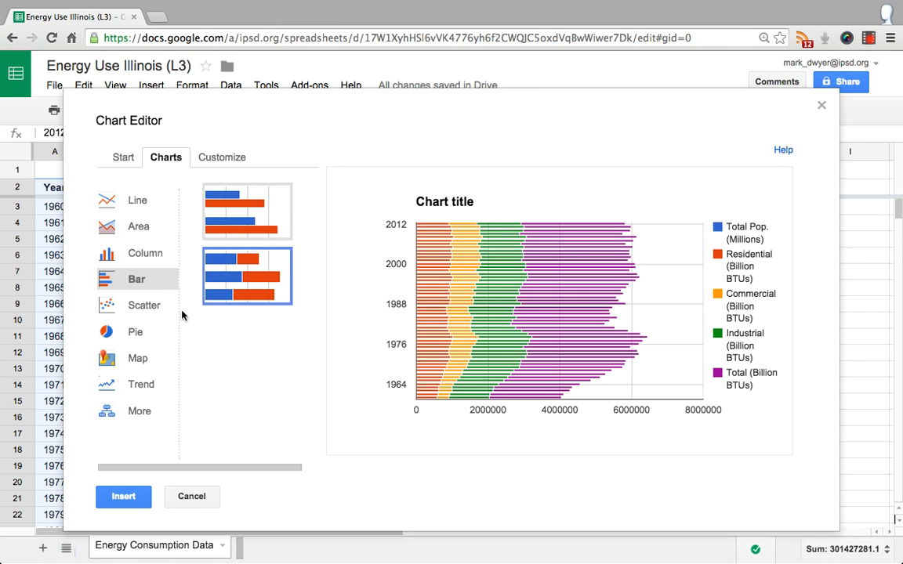
# Look at the scatter chart options and preview the energy data as a pie chart and a multi-line trend chart
pyautogui.click(143, 306)
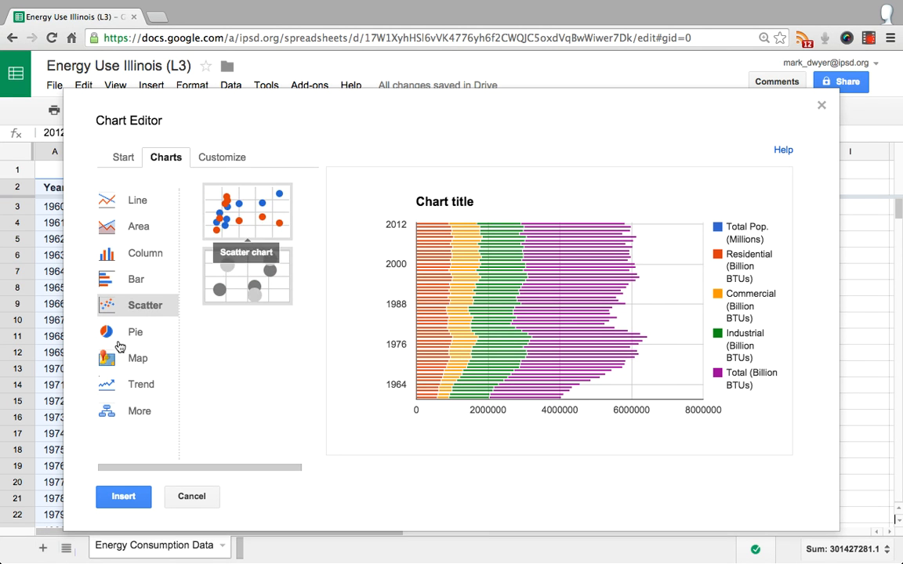
pyautogui.click(142, 332)
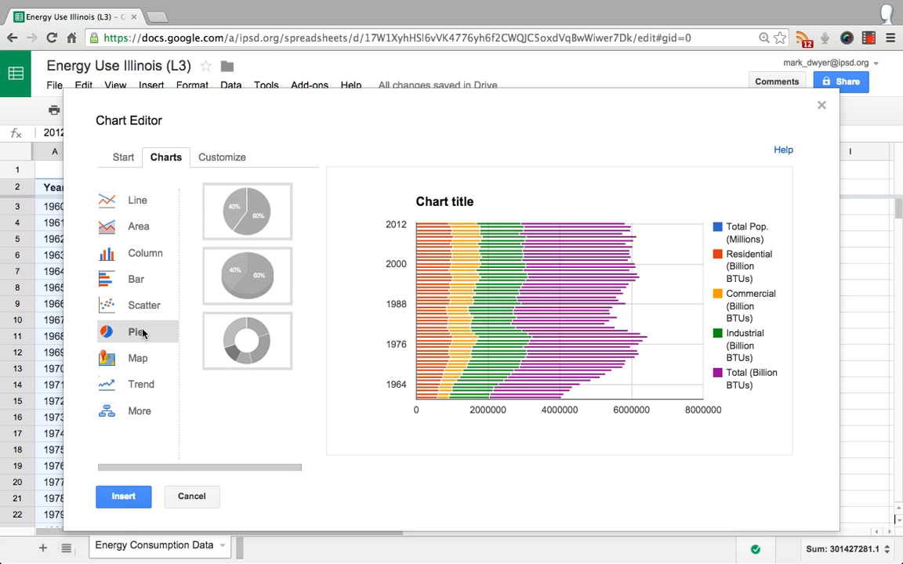
pyautogui.click(249, 220)
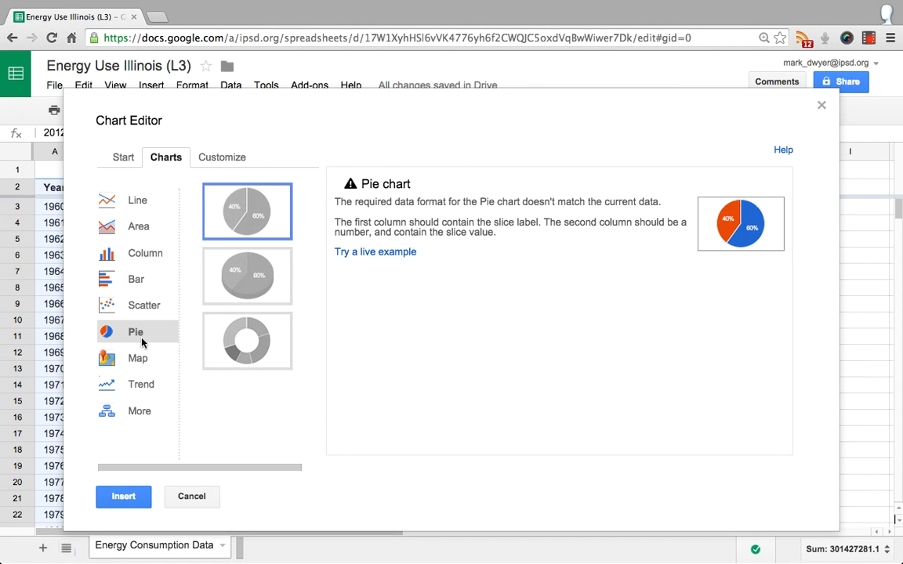
pyautogui.click(139, 386)
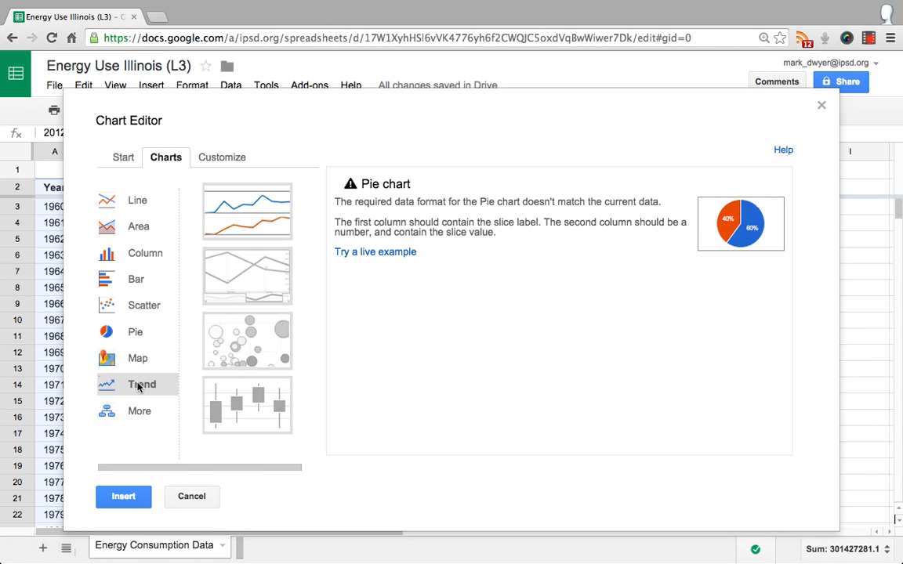
pyautogui.click(248, 213)
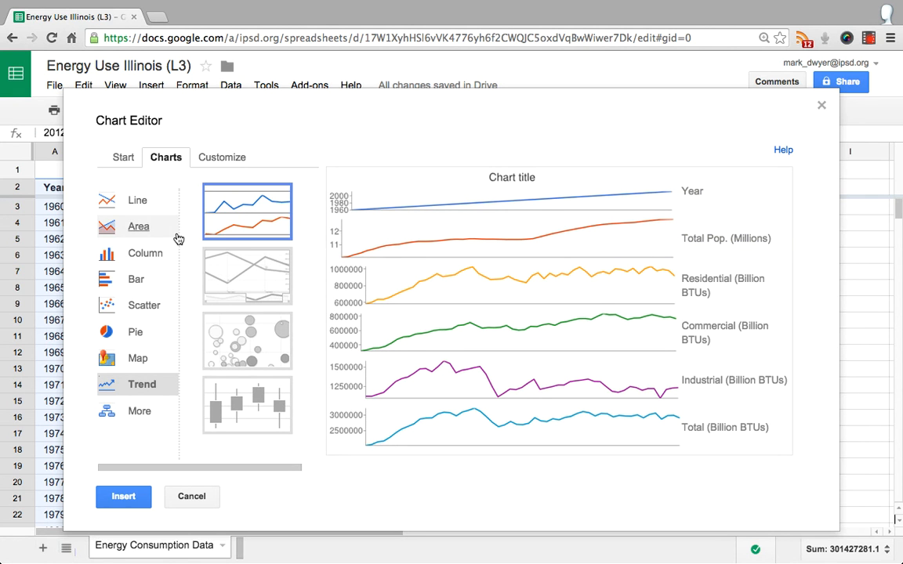
# Choose the stacked bar chart as the chart type for the energy data
pyautogui.click(132, 287)
pyautogui.click(253, 212)
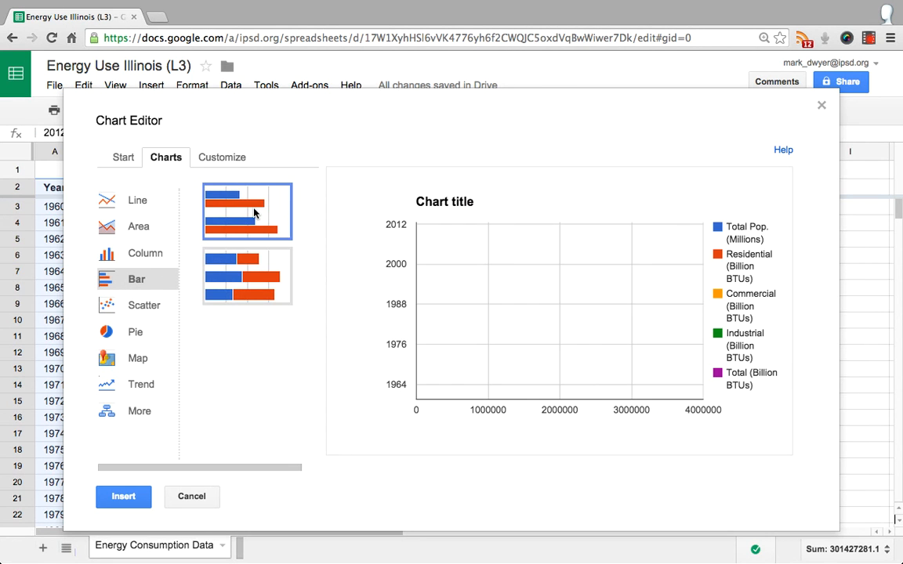
pyautogui.click(251, 275)
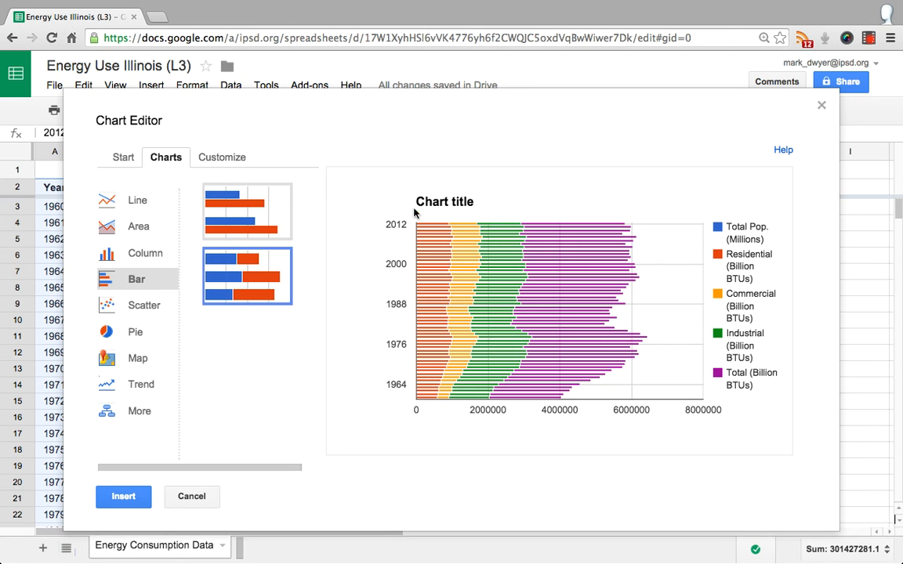
# Set the chart title to "Energy Consumption in Illinois"
pyautogui.click(219, 157)
pyautogui.tripleClick(125, 258)
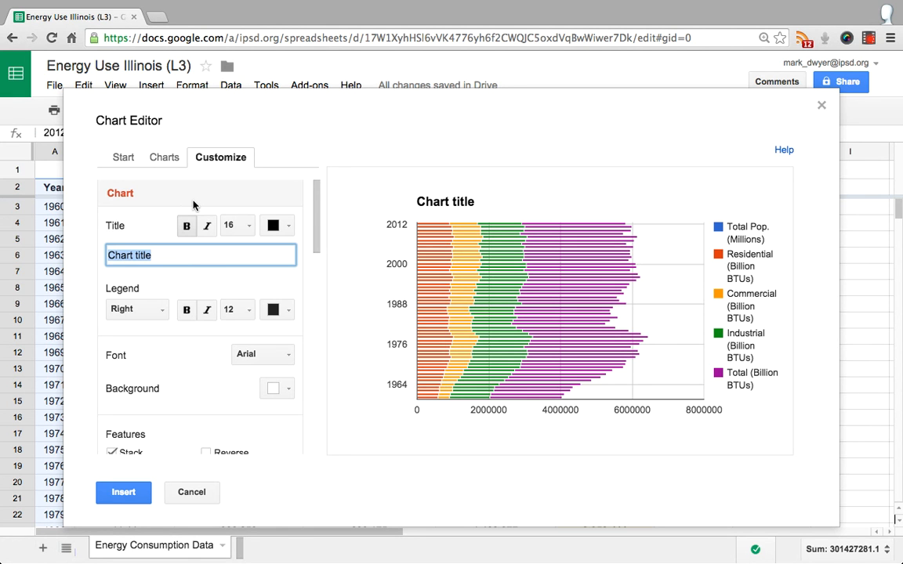
pyautogui.write('Energy Consu')
pyautogui.press('BackSpace')
pyautogui.write('sum')
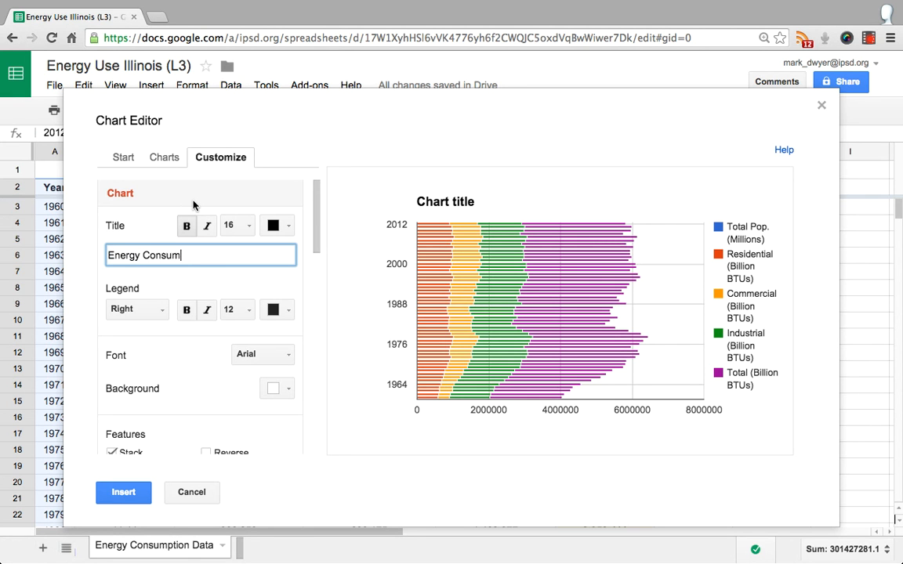
pyautogui.write('ptio inn Illinois')
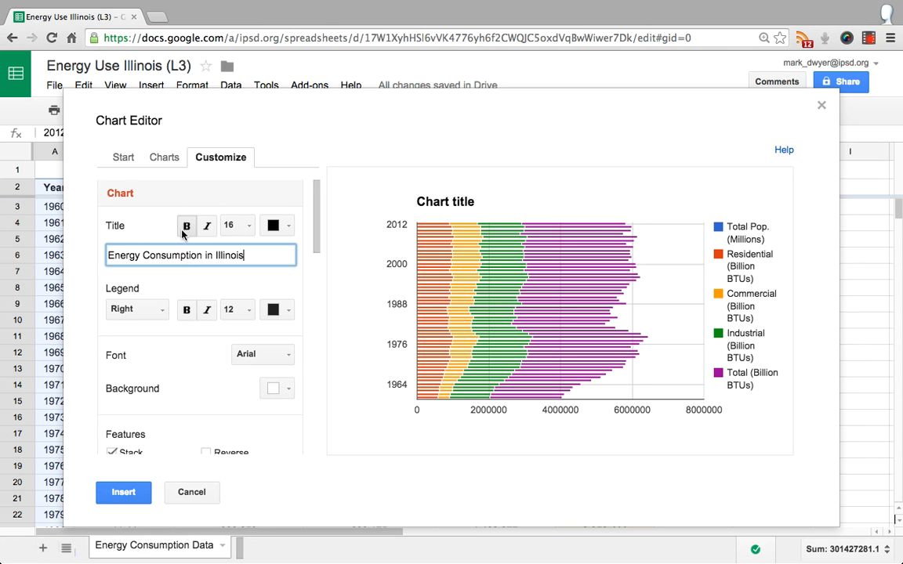
pyautogui.click(172, 282)
pyautogui.click(193, 261)
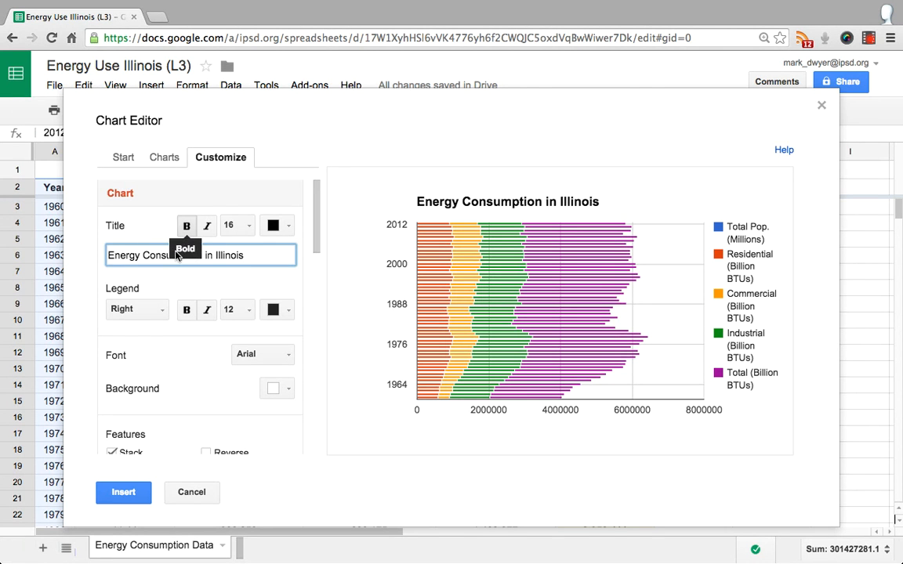
# Italicize the chart title and try font sizes 14 and 20 for it
pyautogui.click(207, 232)
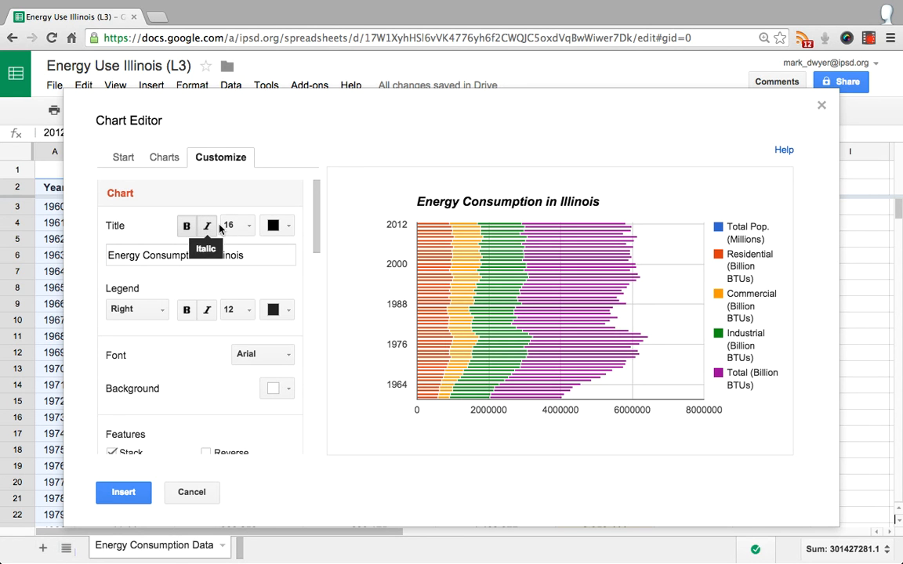
pyautogui.click(235, 226)
pyautogui.click(251, 291)
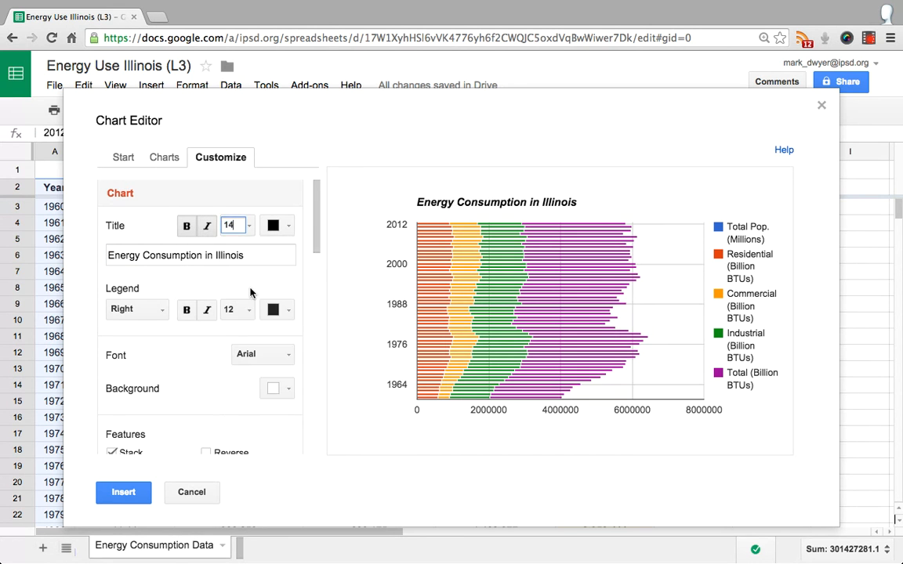
pyautogui.click(235, 225)
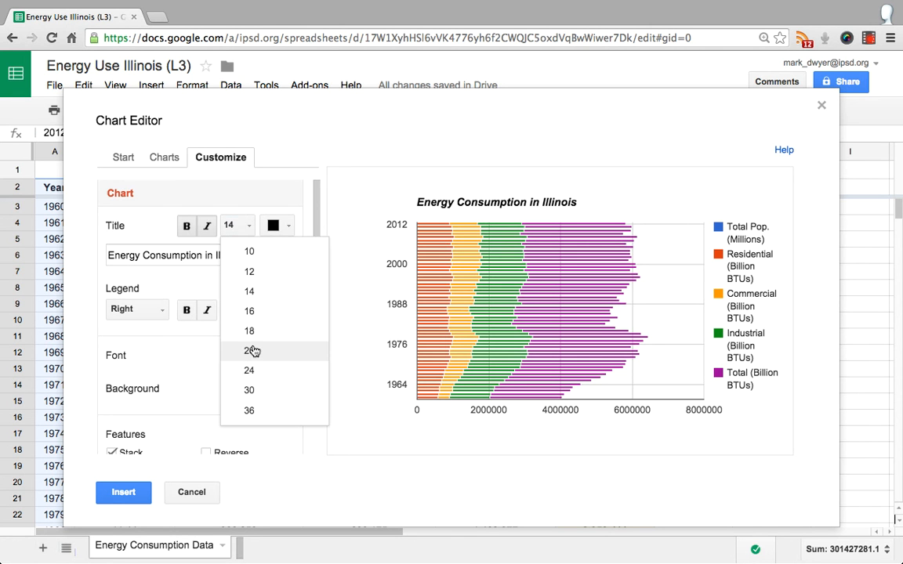
pyautogui.click(252, 352)
# Color the chart title bright red and set its font size to 24
pyautogui.click(279, 226)
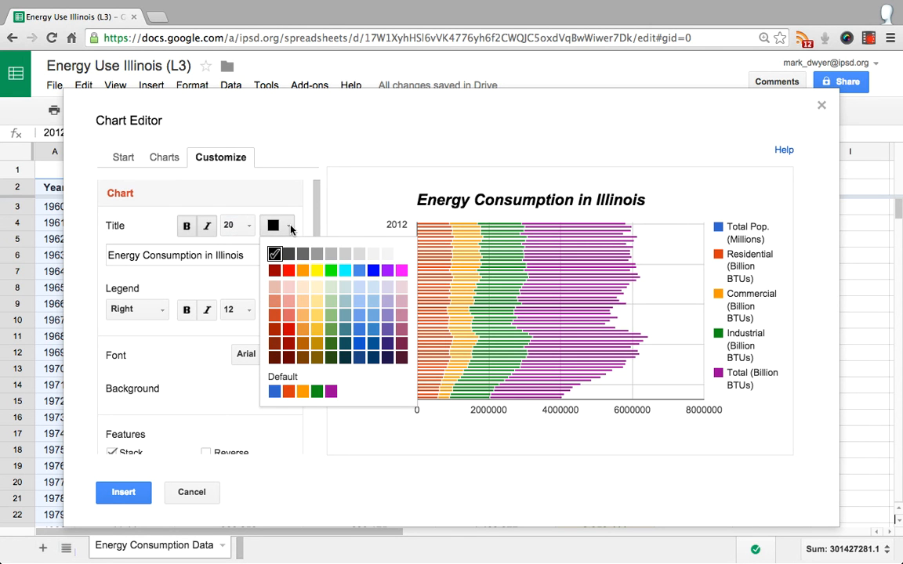
pyautogui.click(292, 274)
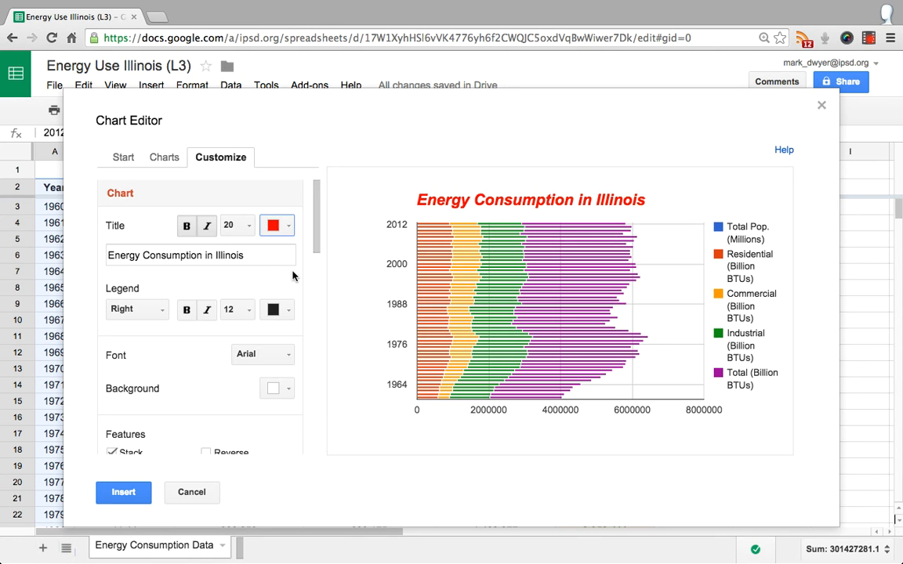
pyautogui.click(250, 226)
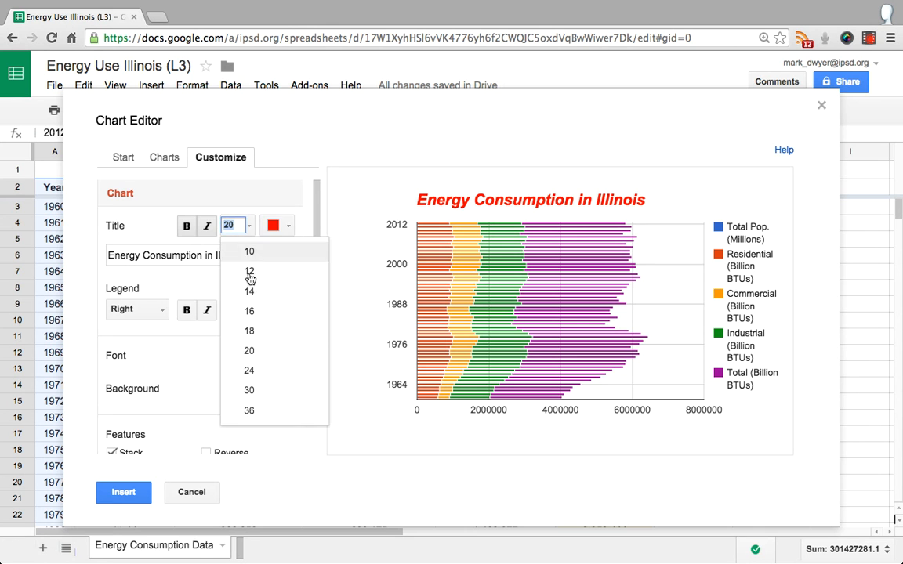
pyautogui.click(250, 371)
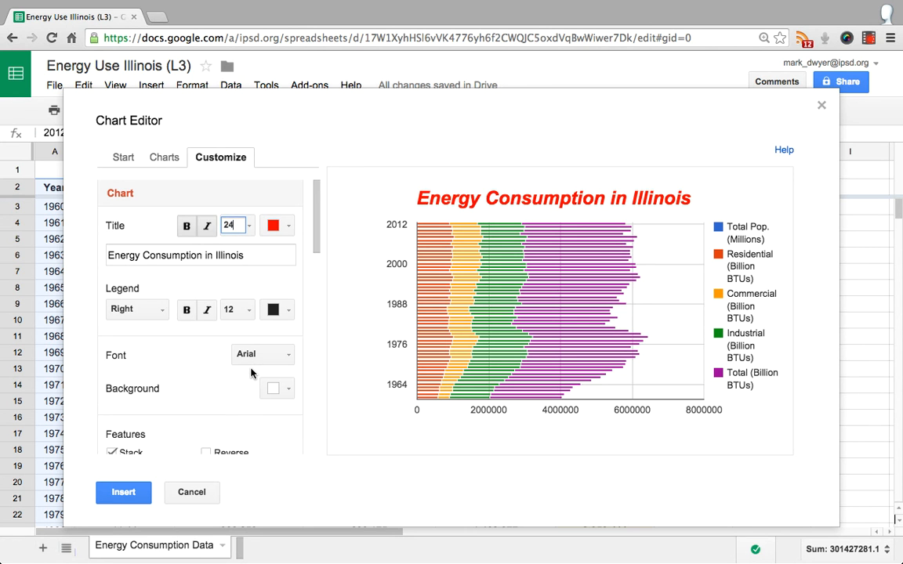
# Try the chart legend in the Top, Bottom and Inside positions
pyautogui.click(161, 313)
pyautogui.click(146, 376)
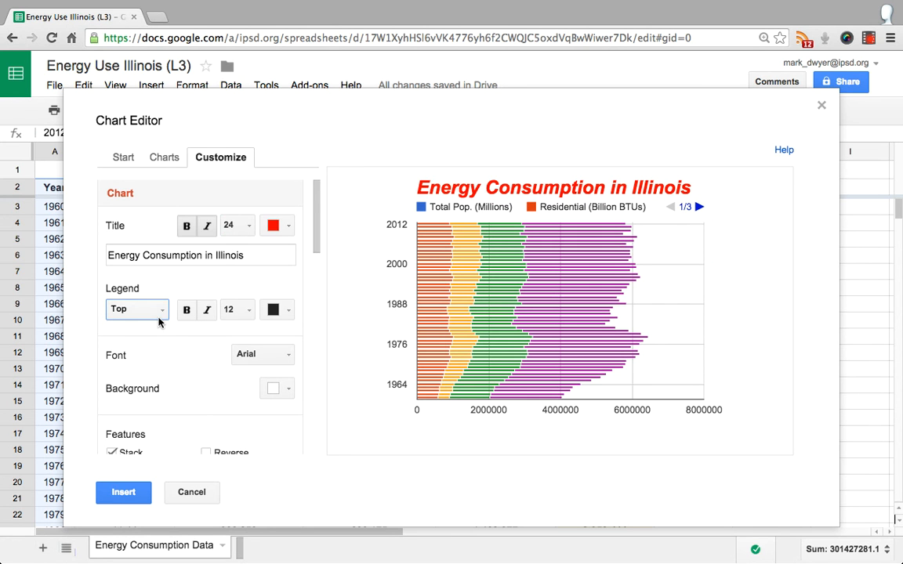
pyautogui.click(141, 307)
pyautogui.click(144, 396)
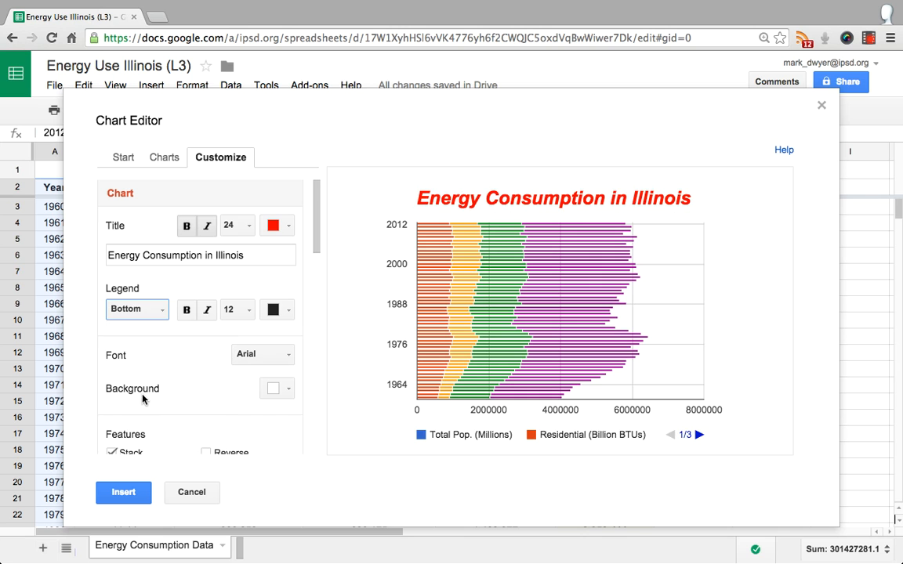
pyautogui.click(161, 313)
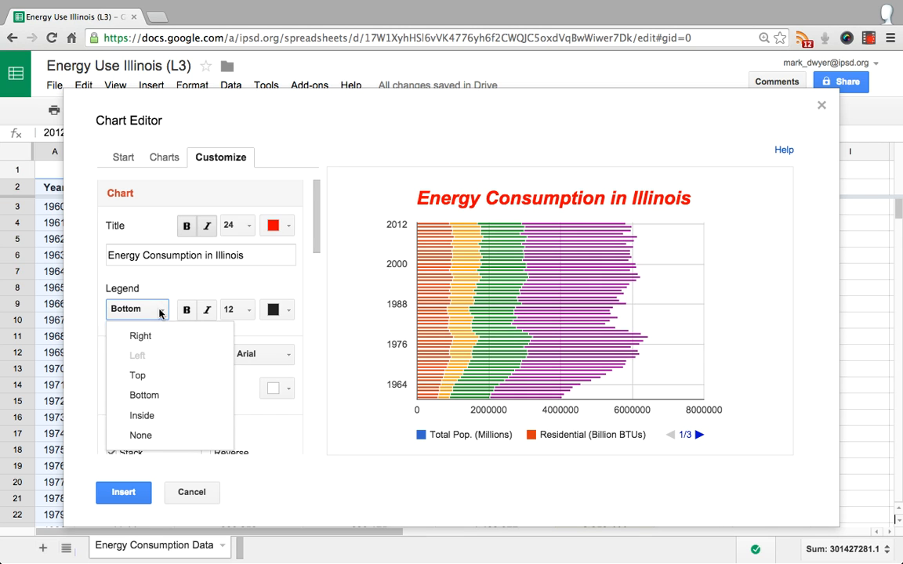
pyautogui.click(151, 417)
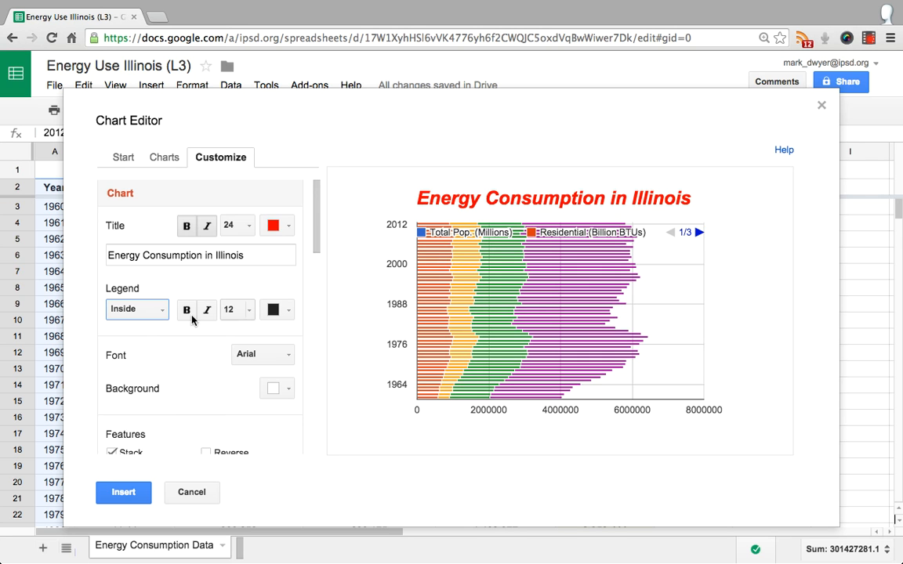
# Try hiding the chart legend with the None option, and set its position to Right
pyautogui.click(159, 312)
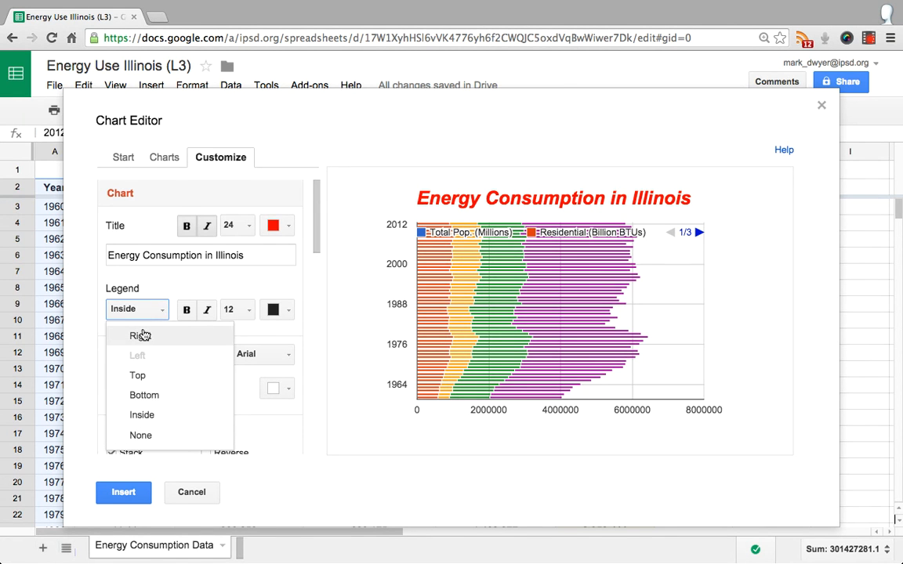
pyautogui.click(141, 435)
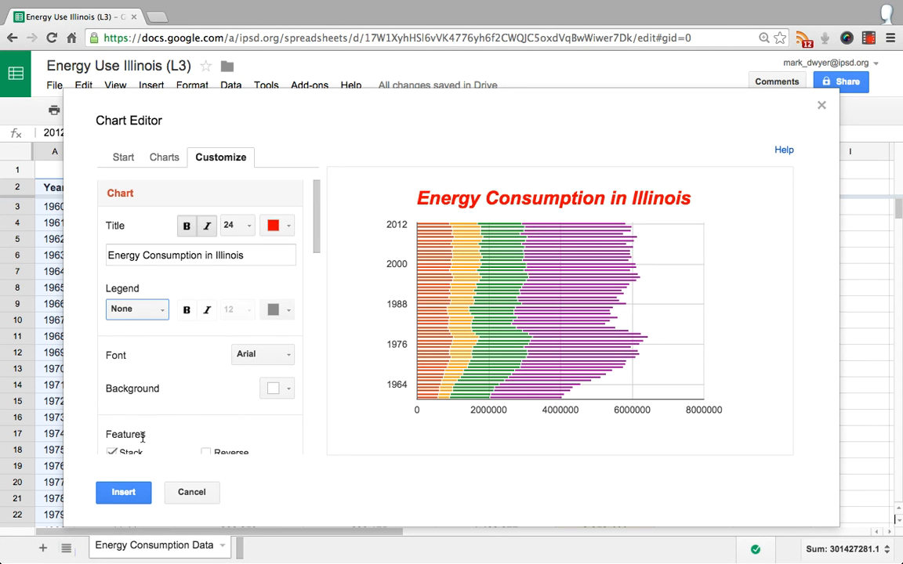
pyautogui.click(154, 311)
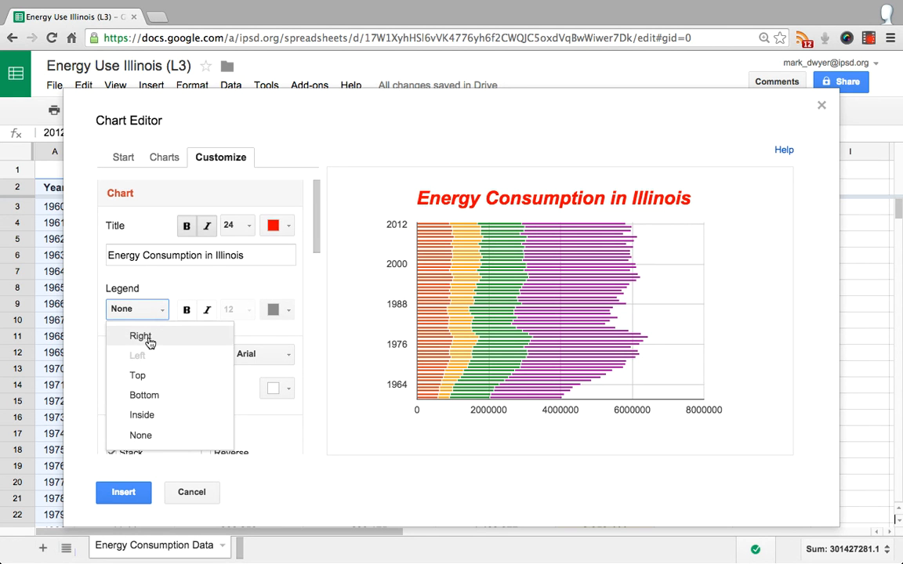
pyautogui.click(148, 340)
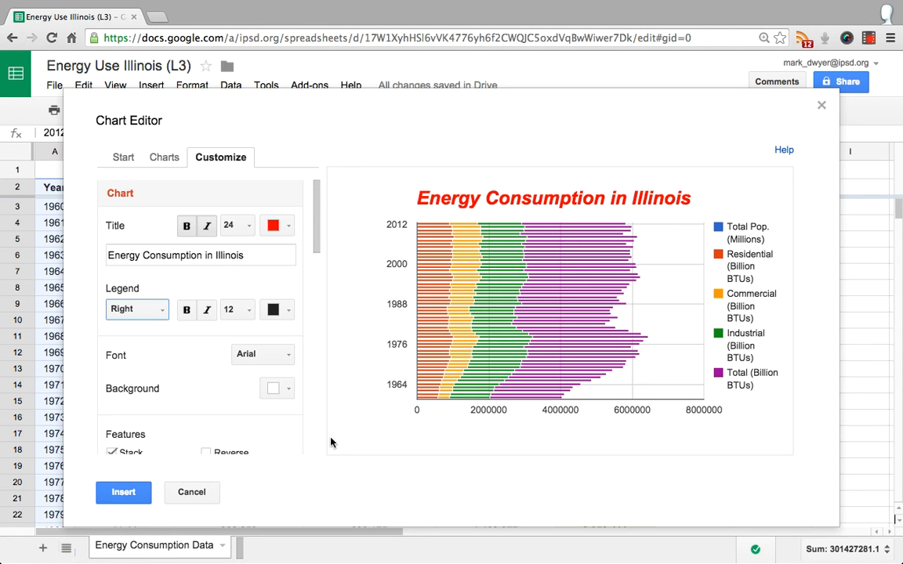
# Set the font of the whole chart to Garamond
pyautogui.click(217, 404)
pyautogui.scroll(-1, 259, 369)
pyautogui.click(283, 354)
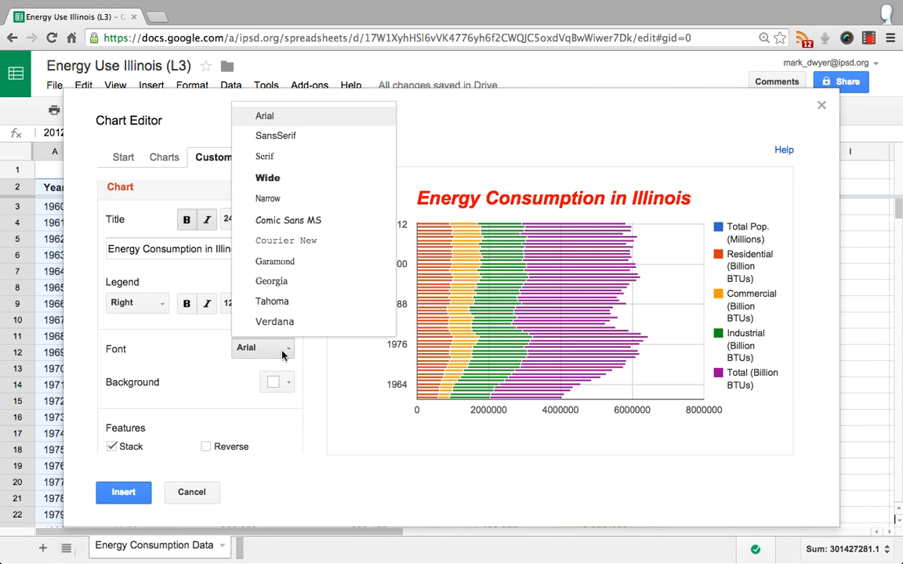
pyautogui.click(293, 262)
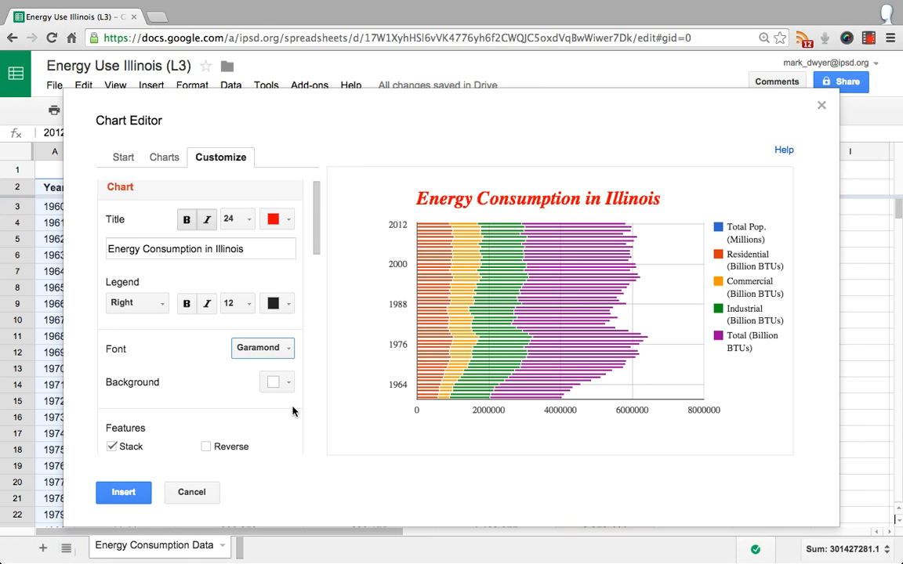
# Set the chart's background color to a pale yellow
pyautogui.scroll(-1, 292, 411)
pyautogui.scroll(-1, 292, 411)
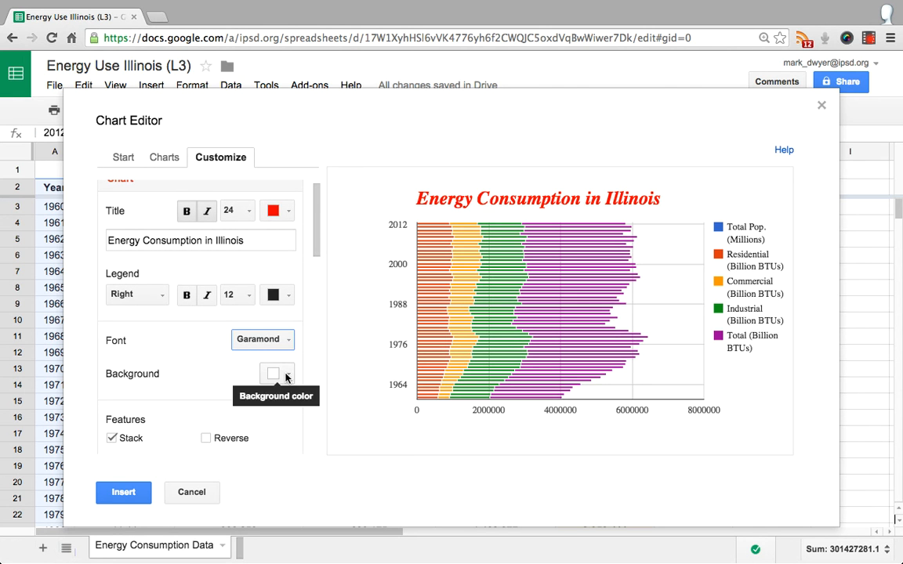
pyautogui.click(284, 374)
pyautogui.click(318, 435)
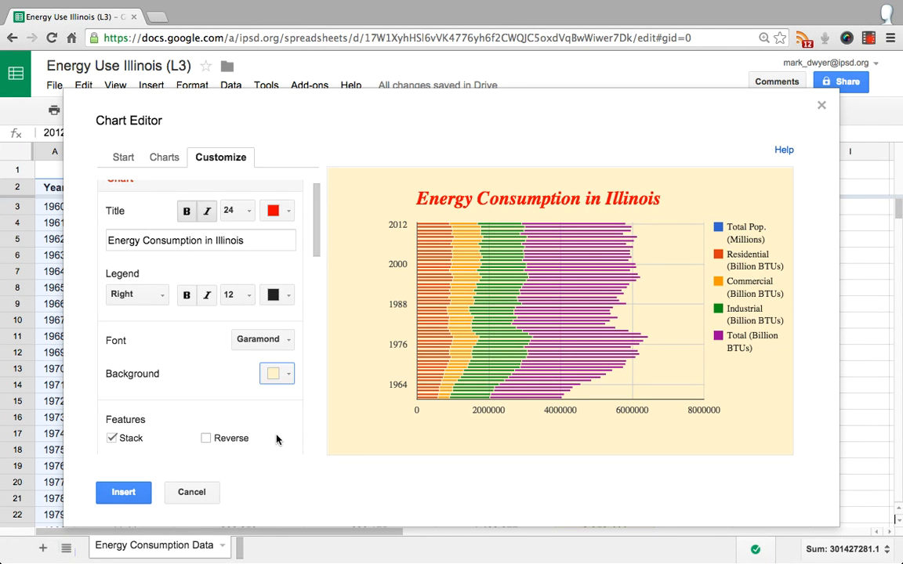
# Try the Reverse feature on the chart twice, leaving it turned off
pyautogui.scroll(-2, 276, 439)
pyautogui.scroll(-3, 236, 439)
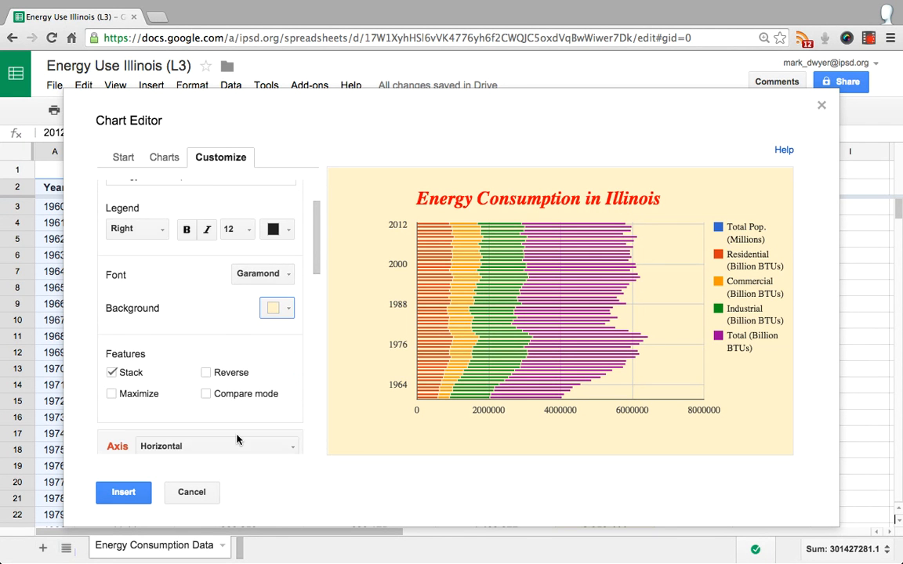
pyautogui.click(206, 372)
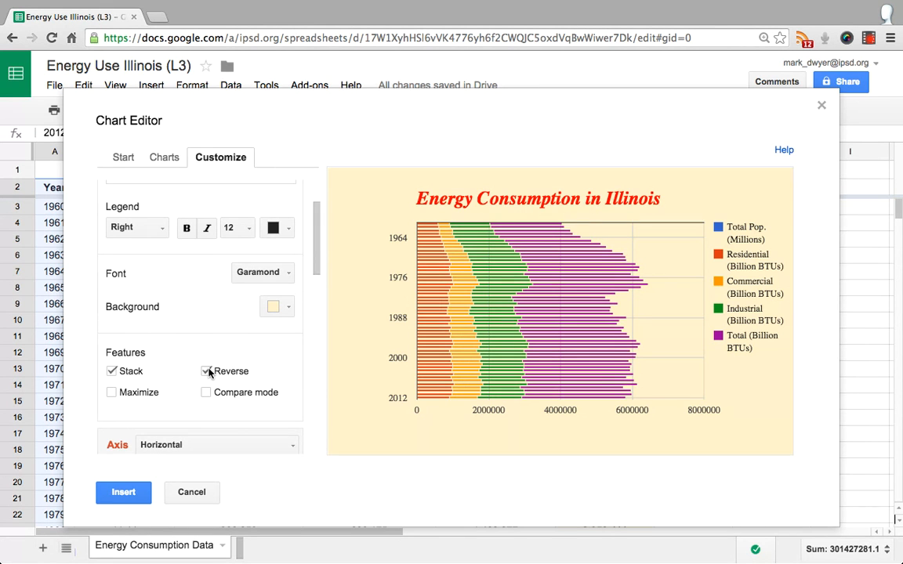
pyautogui.click(207, 372)
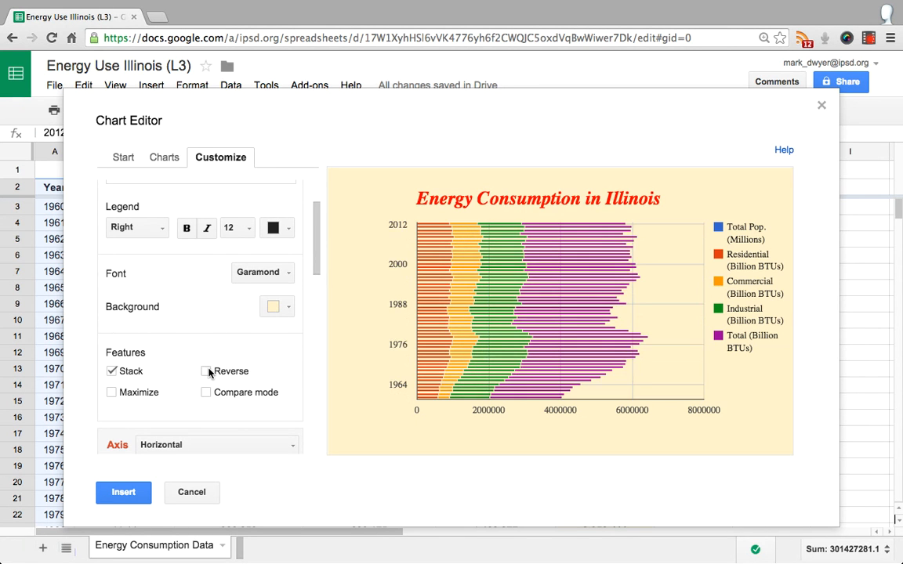
pyautogui.click(206, 372)
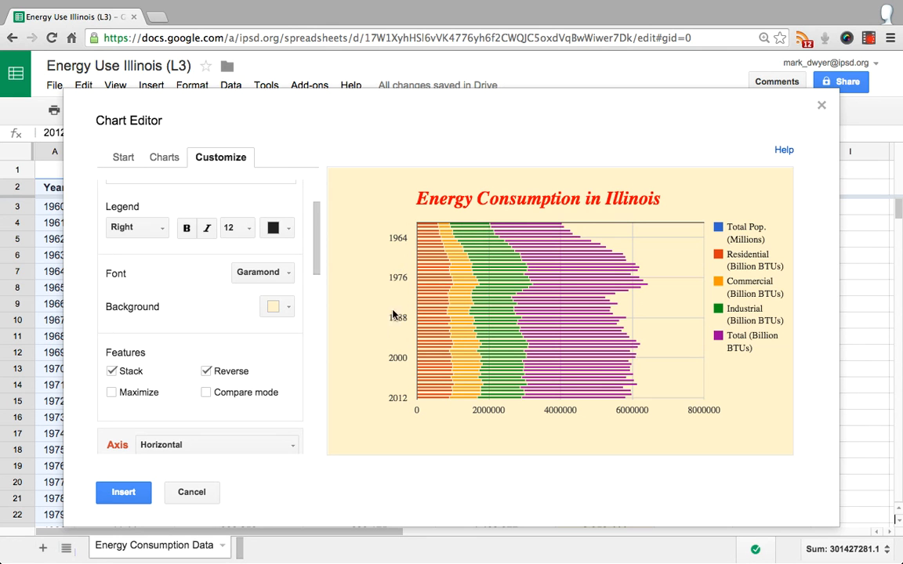
pyautogui.click(206, 372)
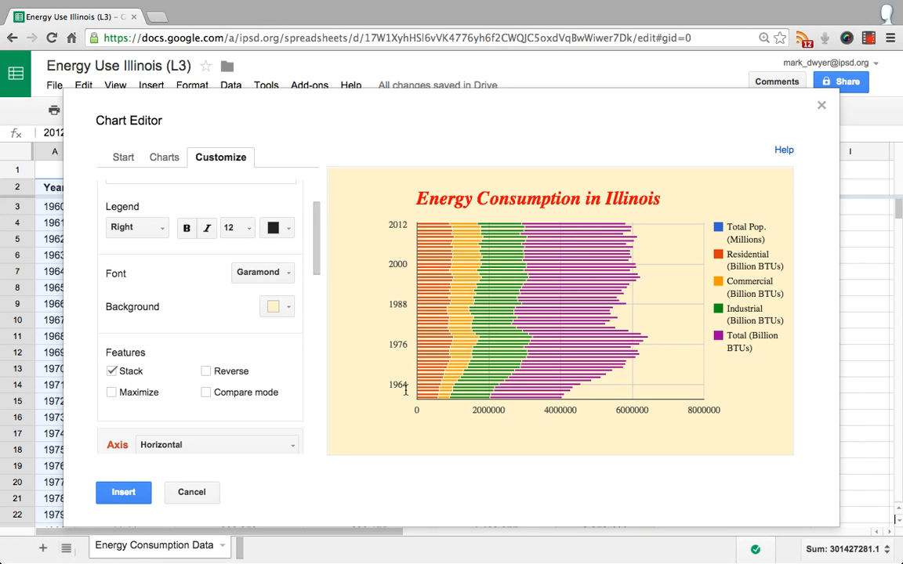
# Try the Maximize feature, turn it off again and return the legend position to Right
pyautogui.click(111, 392)
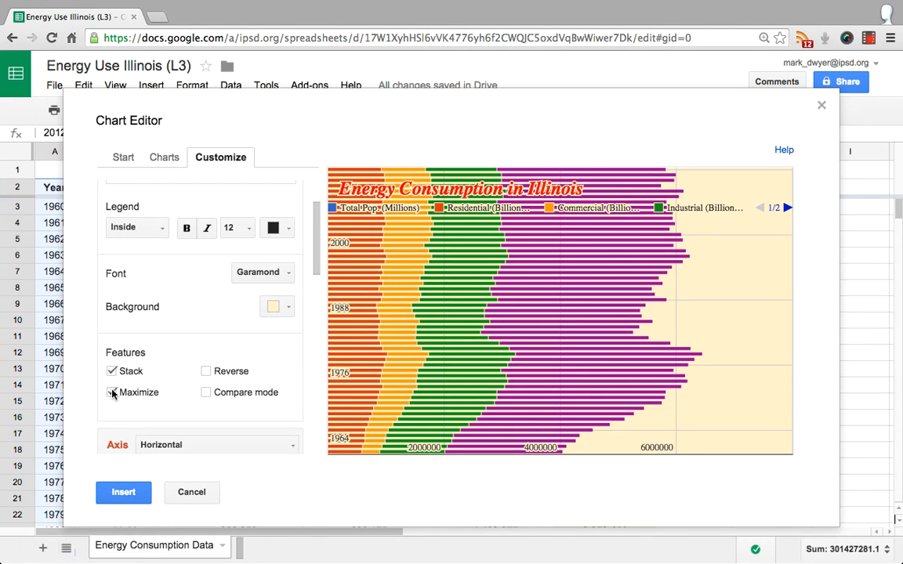
pyautogui.click(111, 392)
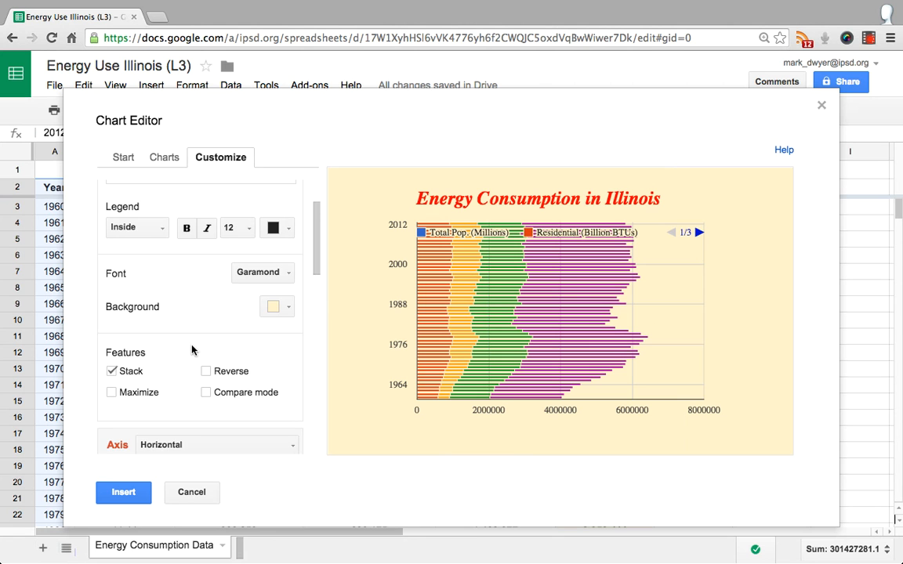
pyautogui.scroll(3, 193, 350)
pyautogui.scroll(-2, 191, 347)
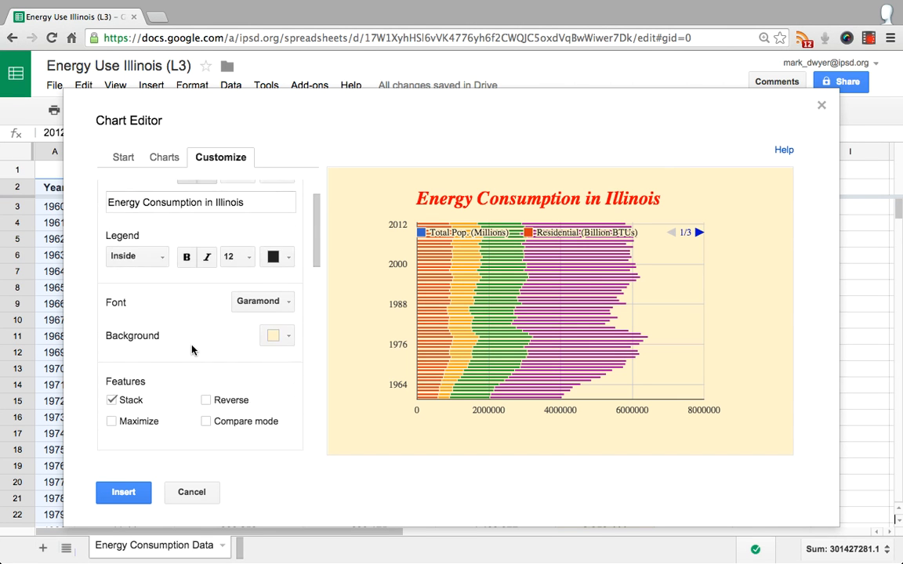
pyautogui.click(159, 255)
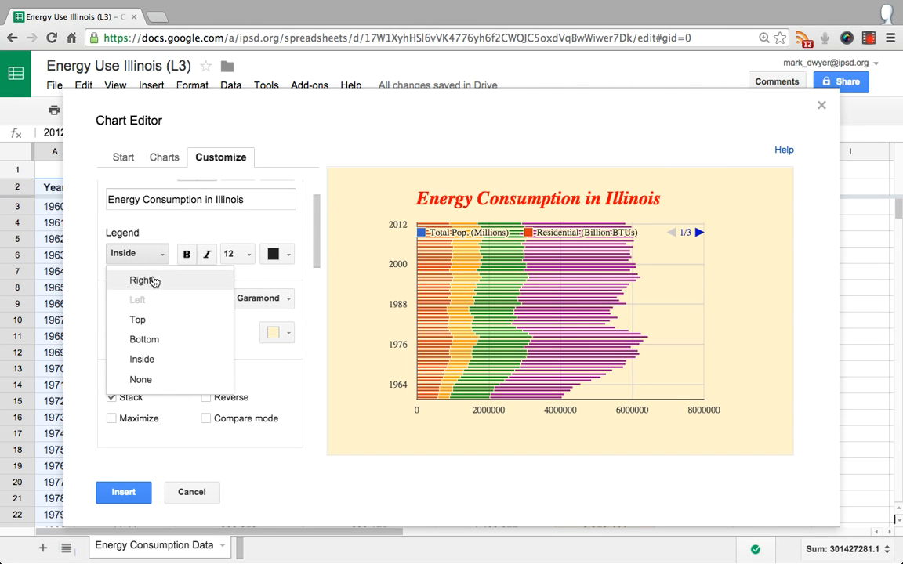
pyautogui.click(154, 281)
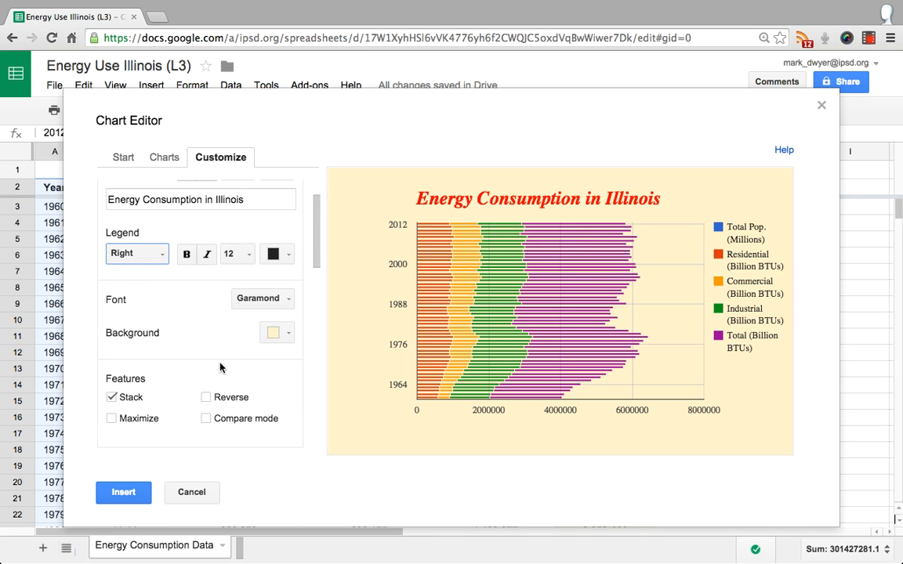
# Set the horizontal axis title to "Energy Used (in Billion BTU)"
pyautogui.scroll(-2, 312, 409)
pyautogui.scroll(-4, 313, 408)
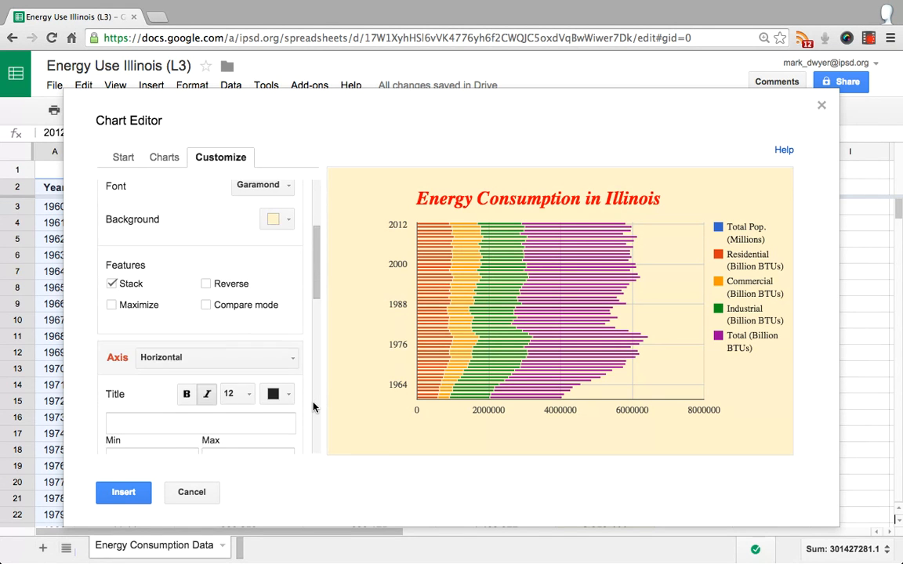
pyautogui.scroll(-1, 313, 407)
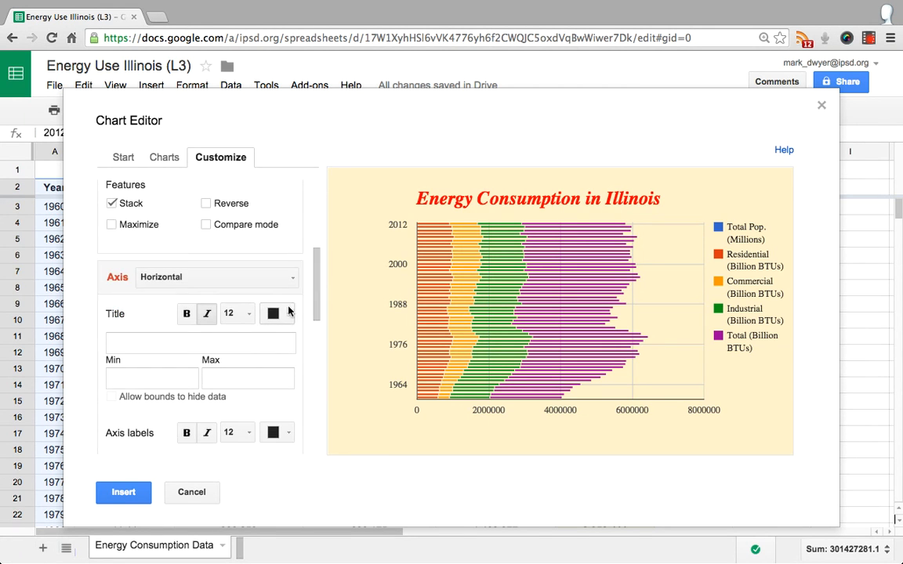
pyautogui.click(287, 279)
pyautogui.click(287, 280)
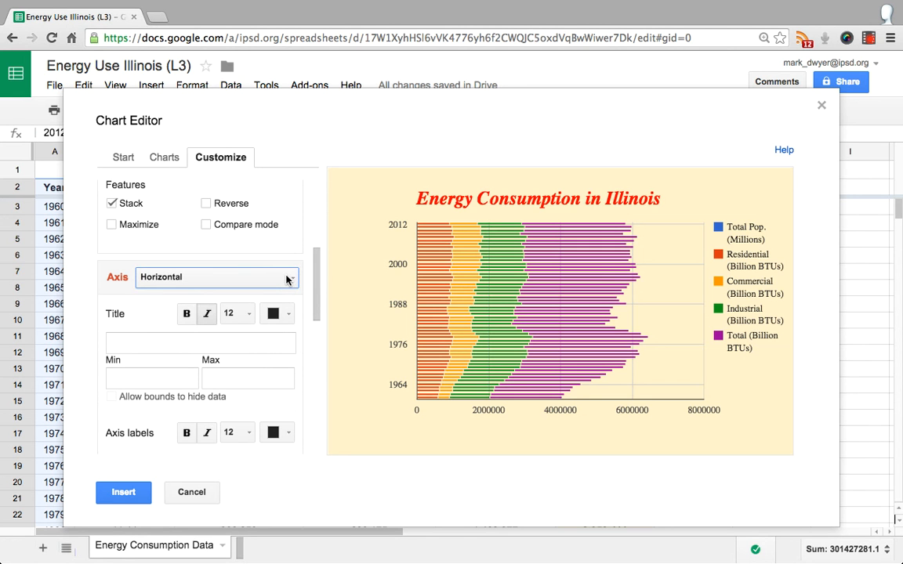
pyautogui.scroll(-1, 191, 339)
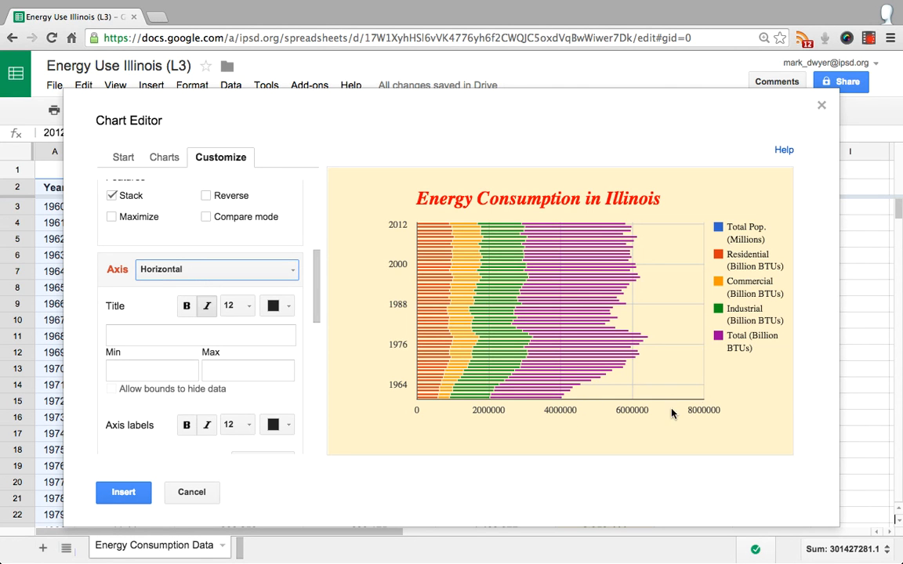
pyautogui.click(173, 336)
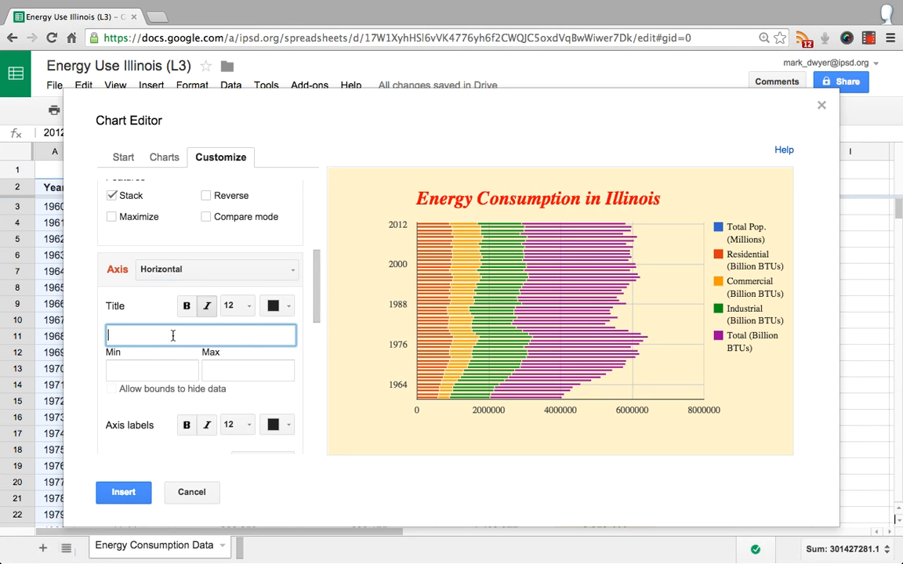
pyautogui.write('Energy Used (Billion BTU')
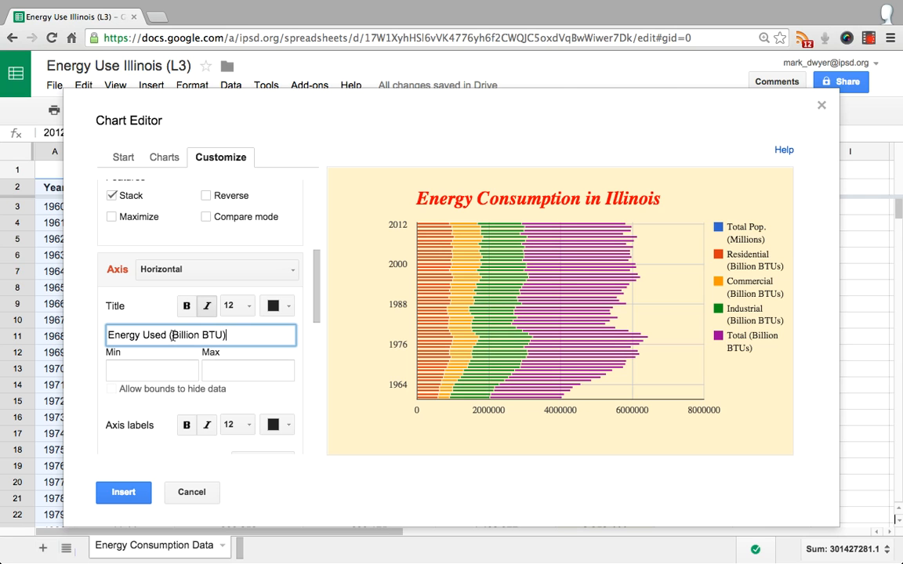
pyautogui.write('In')
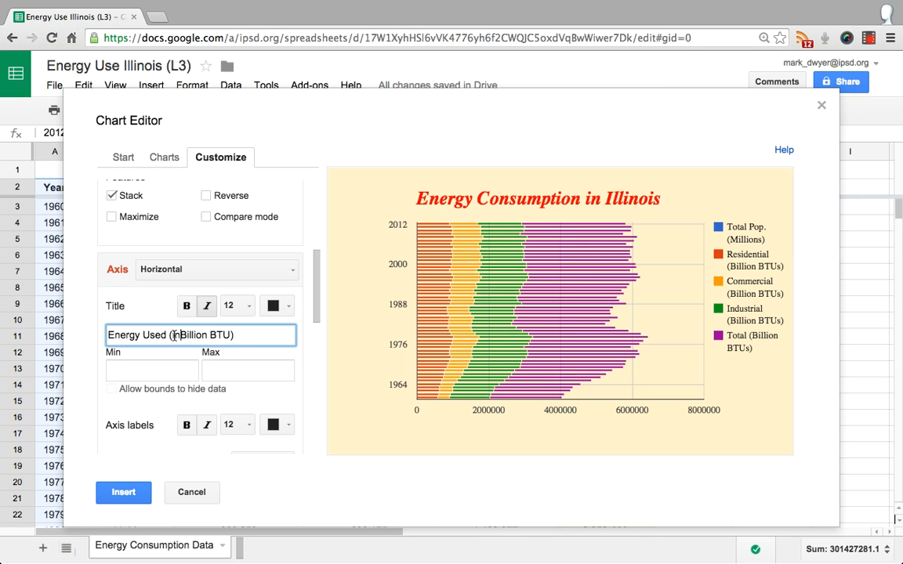
pyautogui.click(174, 335)
pyautogui.press('BackSpace')
pyautogui.write('in')
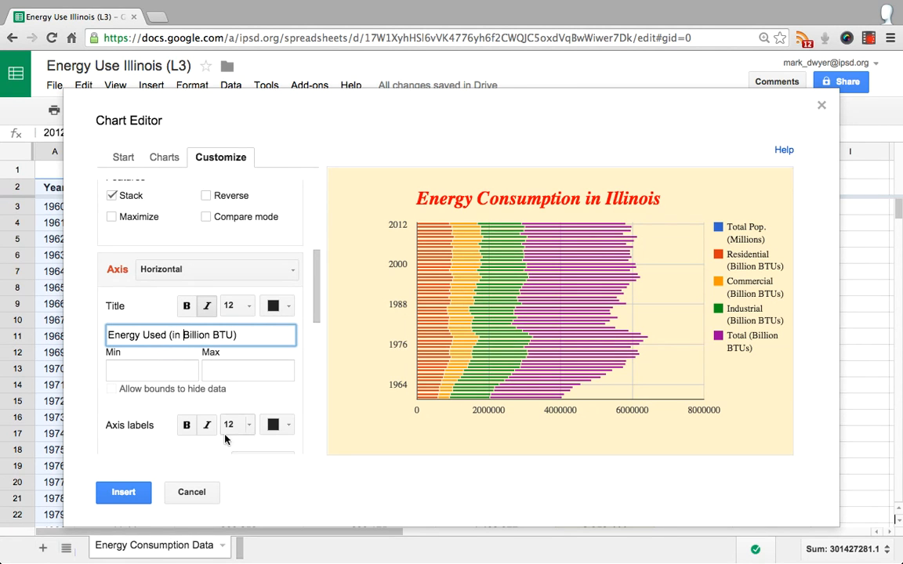
pyautogui.click(326, 423)
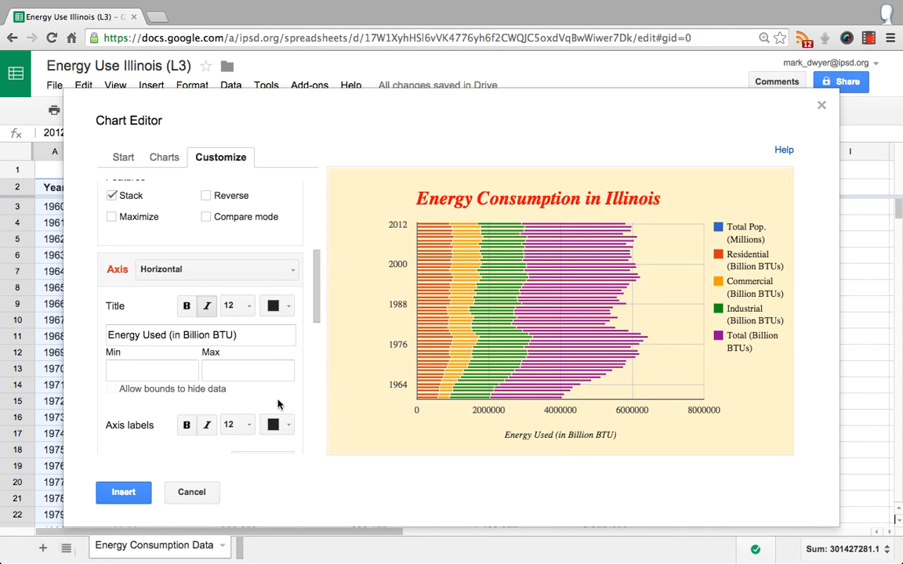
# Look through the remaining horizontal axis options and the series settings for color, error bars and trendline
pyautogui.scroll(-5, 278, 403)
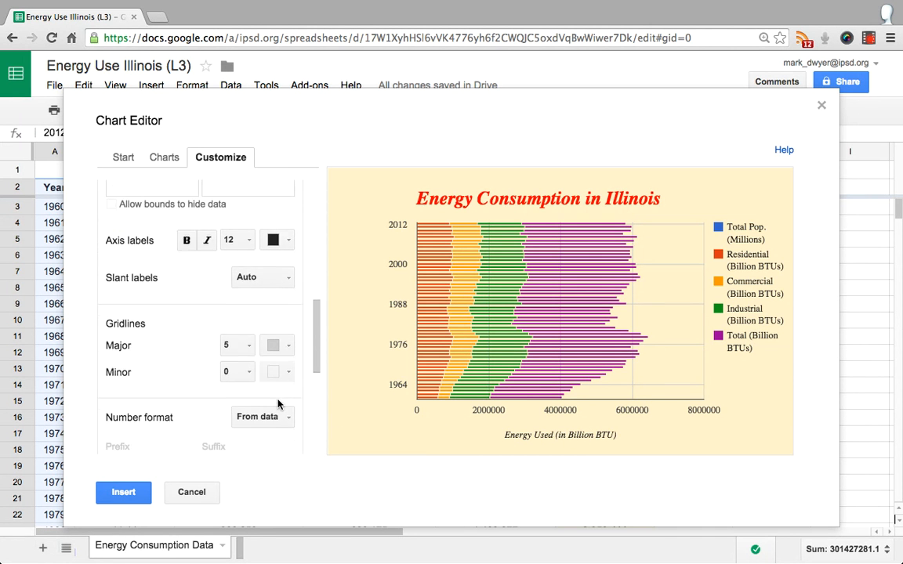
pyautogui.scroll(-6, 277, 403)
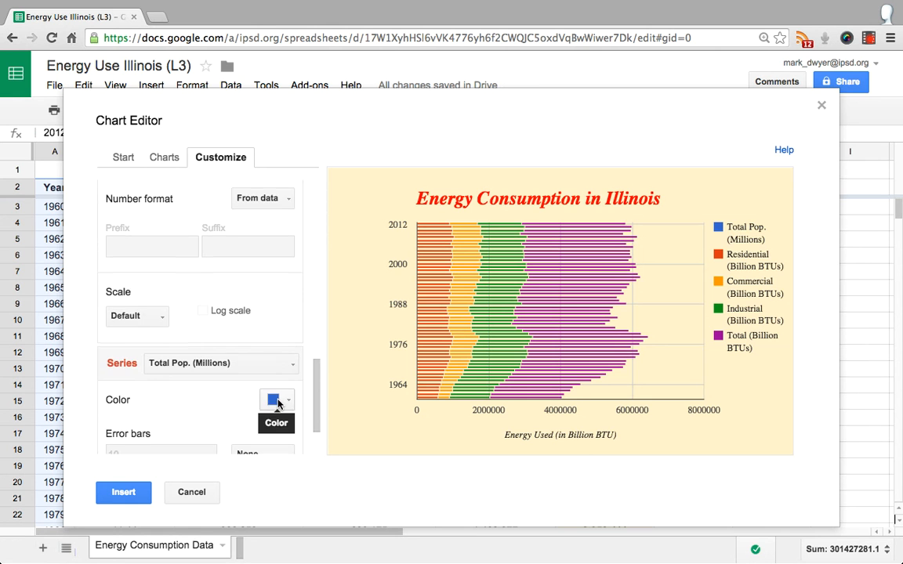
pyautogui.scroll(-3, 278, 404)
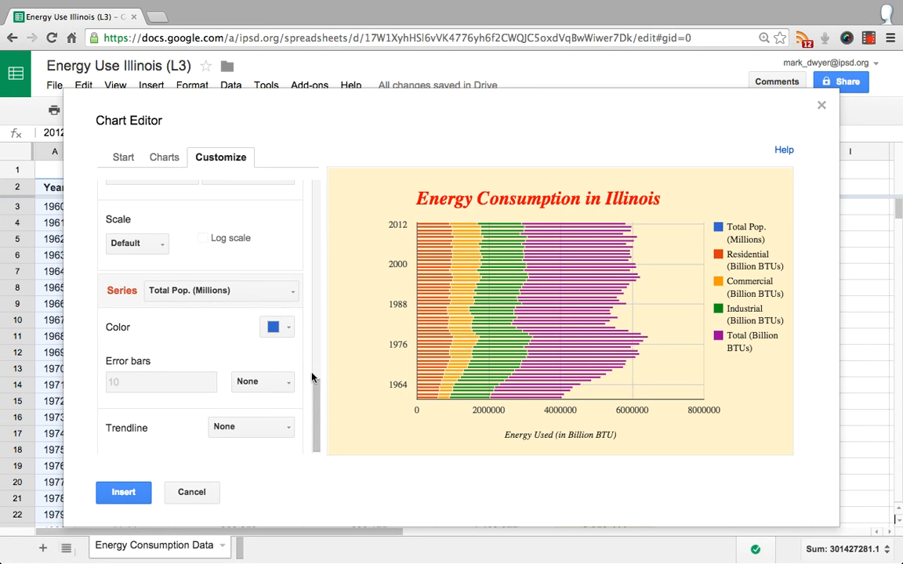
pyautogui.scroll(3, 262, 369)
pyautogui.scroll(5, 262, 369)
pyautogui.scroll(3, 262, 369)
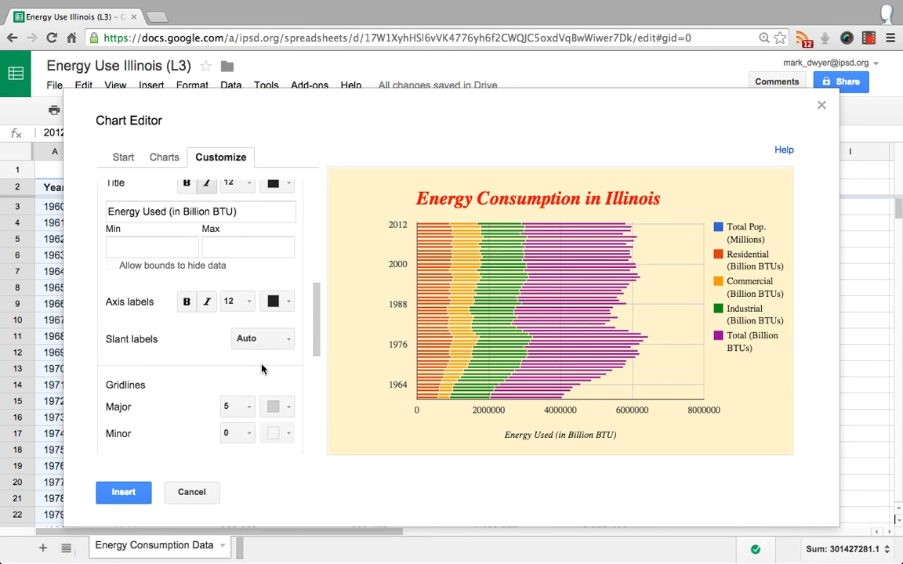
pyautogui.scroll(1, 262, 366)
pyautogui.scroll(1, 149, 365)
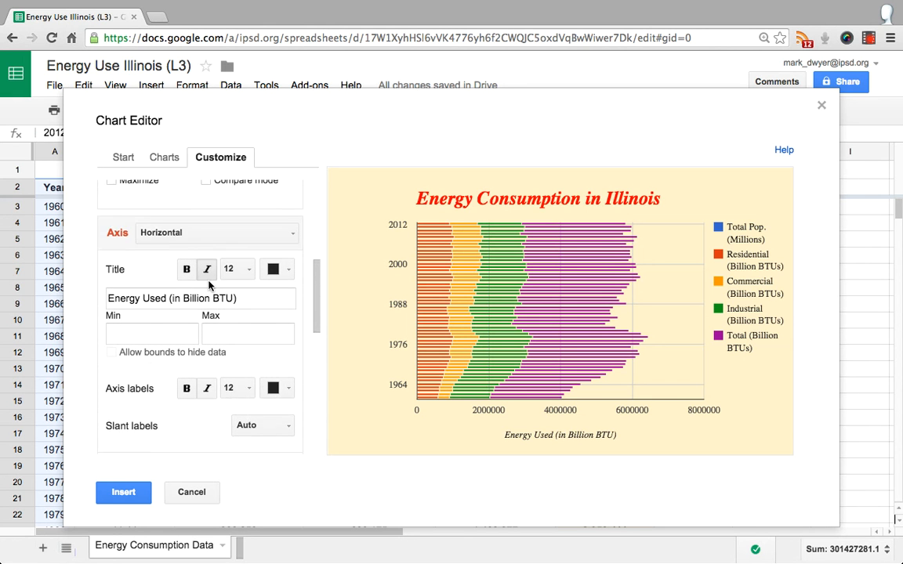
# Set the left vertical axis title to "Year" and insert the chart into the sheet
pyautogui.click(258, 239)
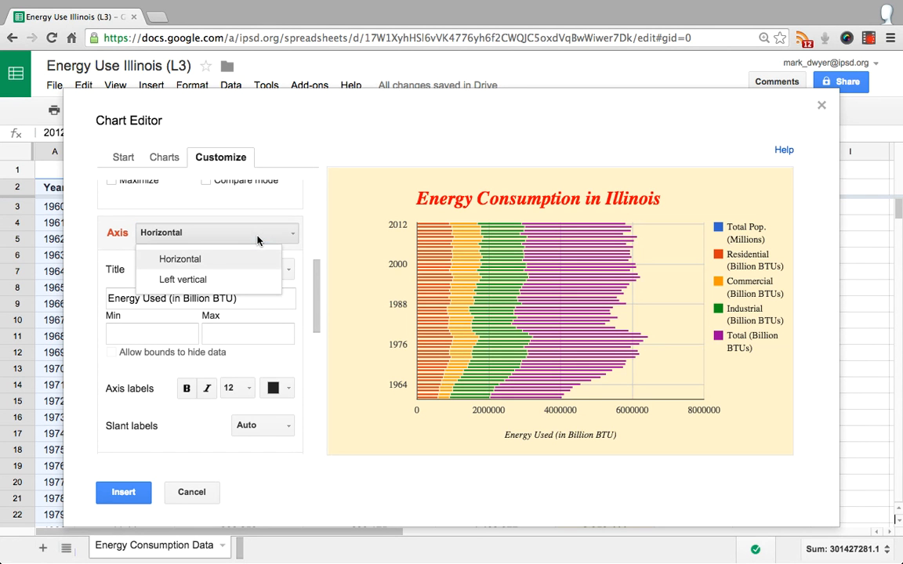
pyautogui.click(76, 322)
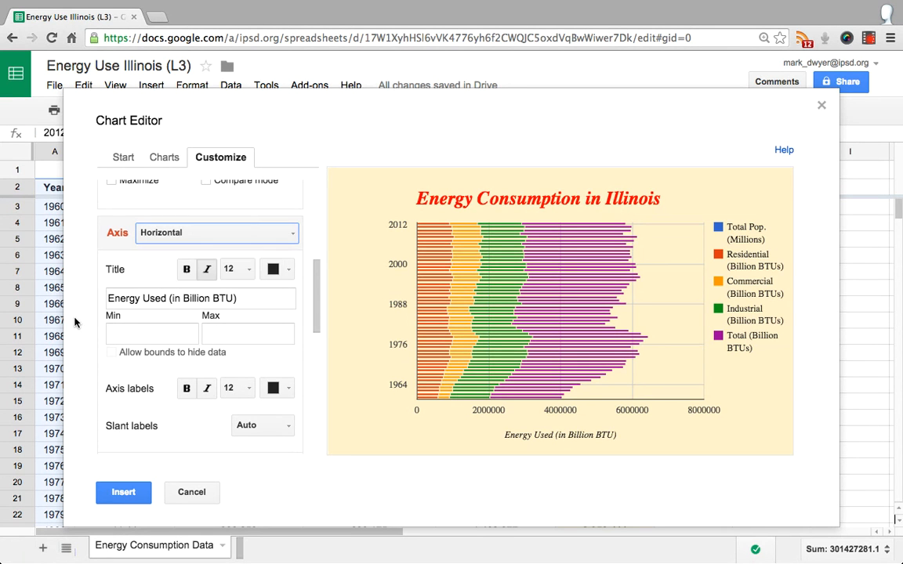
pyautogui.click(207, 234)
pyautogui.click(204, 280)
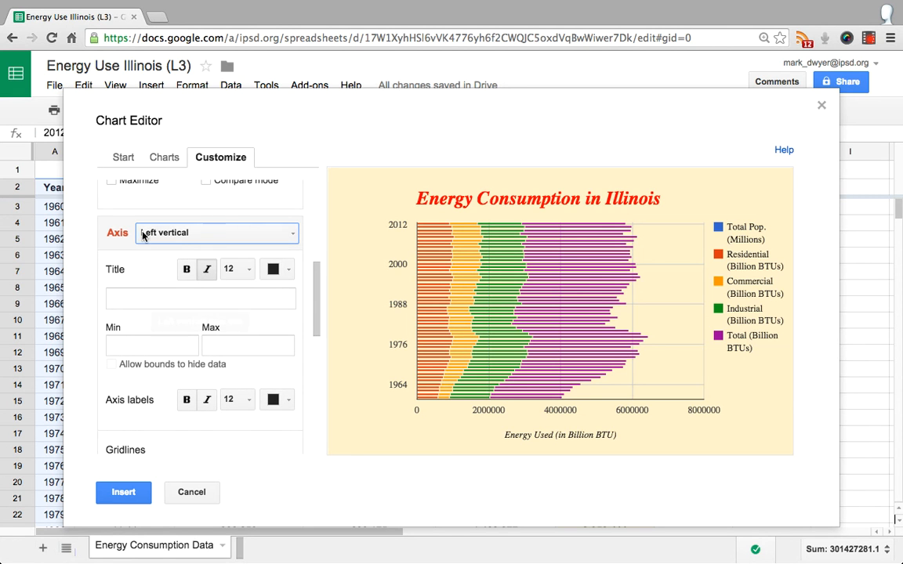
pyautogui.click(250, 234)
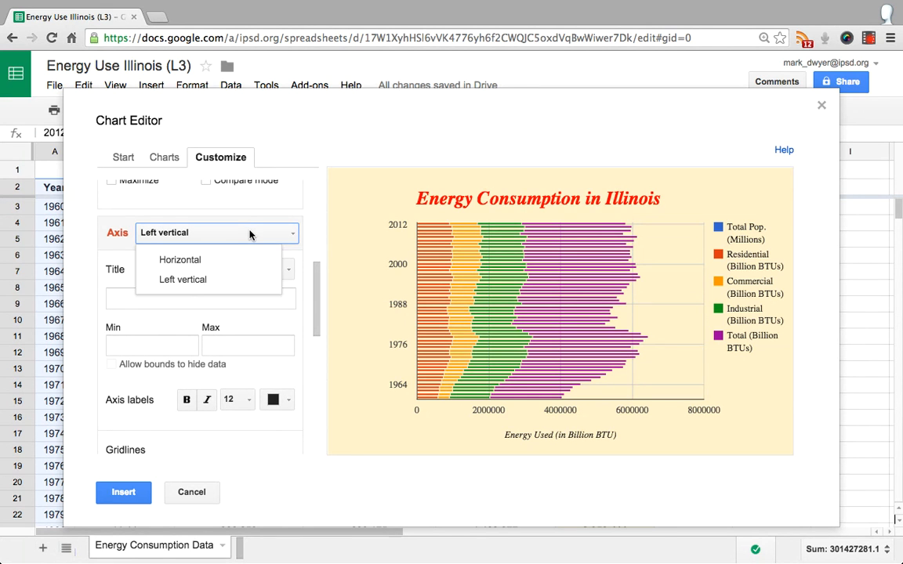
pyautogui.click(193, 282)
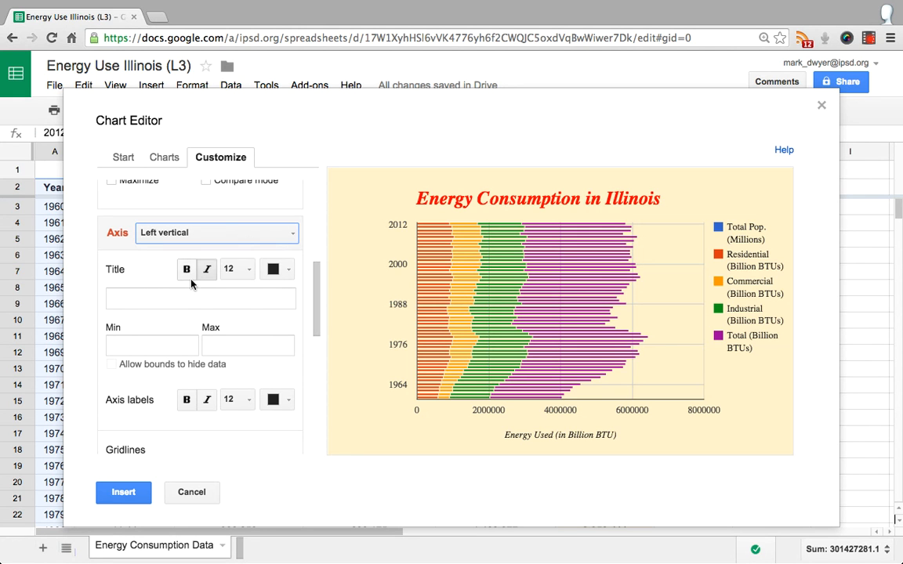
pyautogui.click(151, 301)
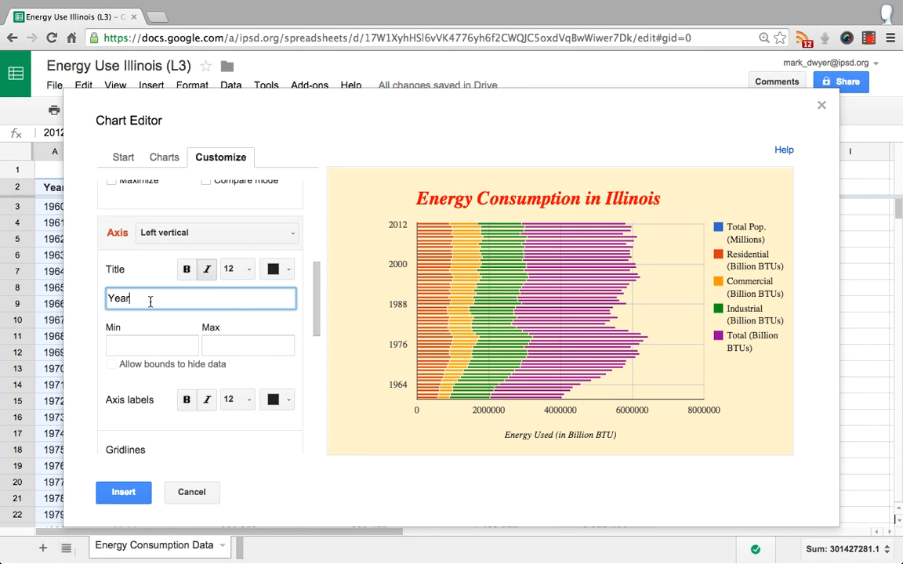
pyautogui.write('Year')
pyautogui.click(119, 491)
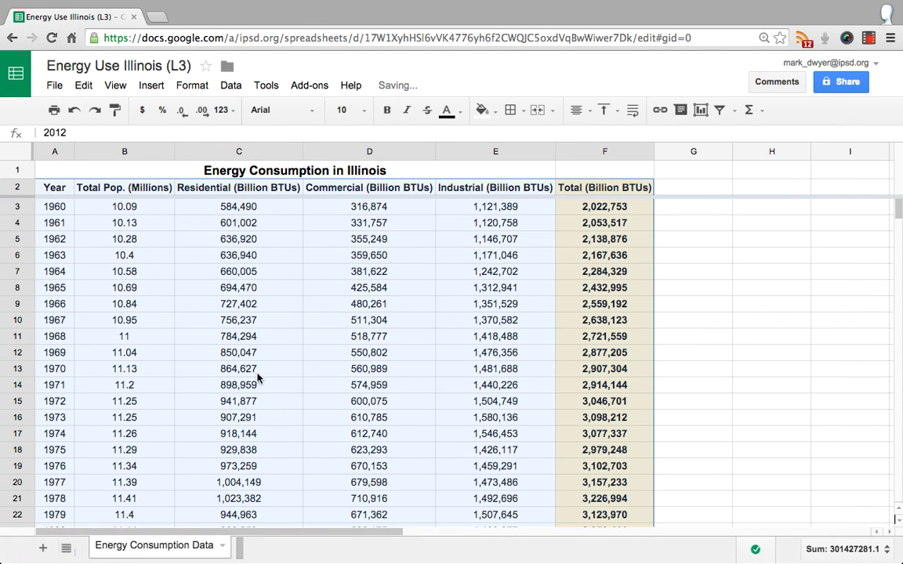
pyautogui.scroll(-3, 298, 294)
pyautogui.scroll(3, 298, 294)
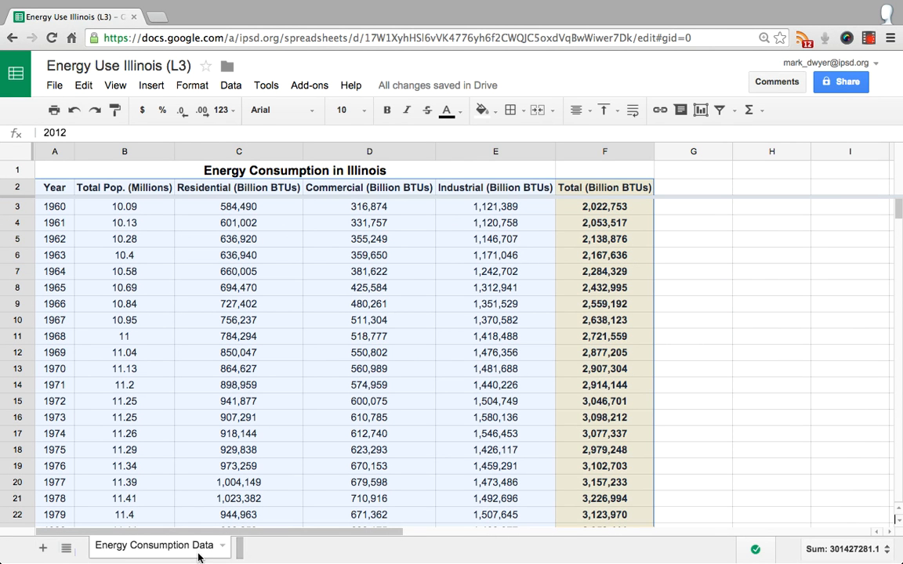
pyautogui.hotkey('ctrl', 'Up')
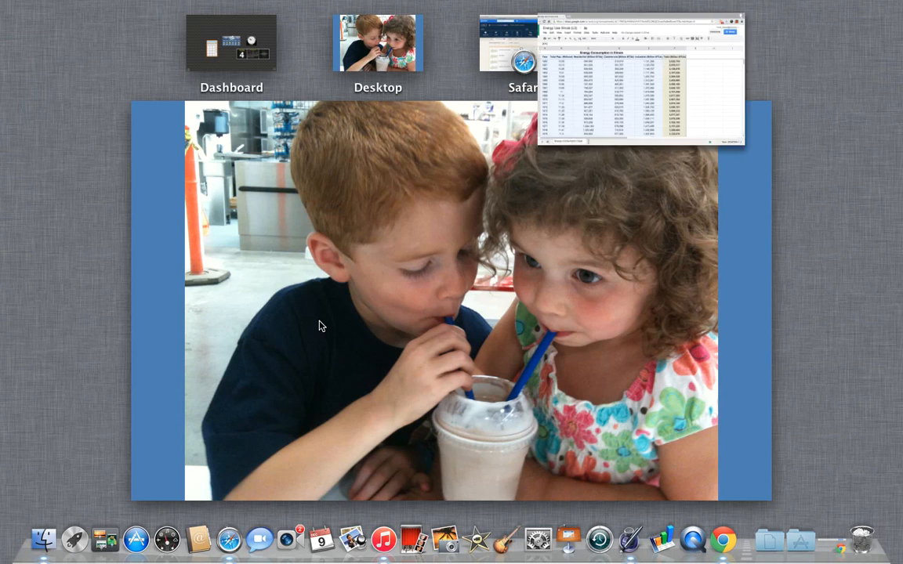
pyautogui.hotkey('ctrl', 'Up')
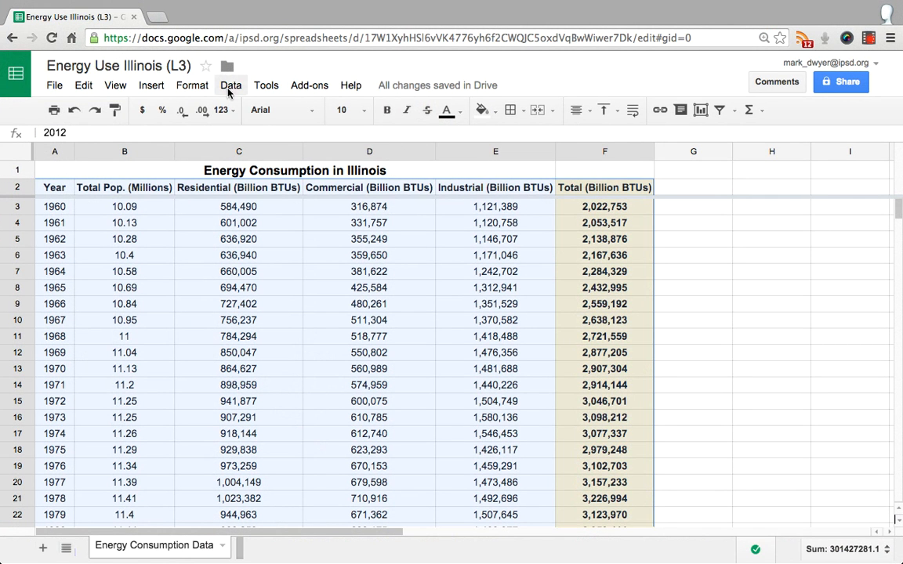
pyautogui.click(154, 88)
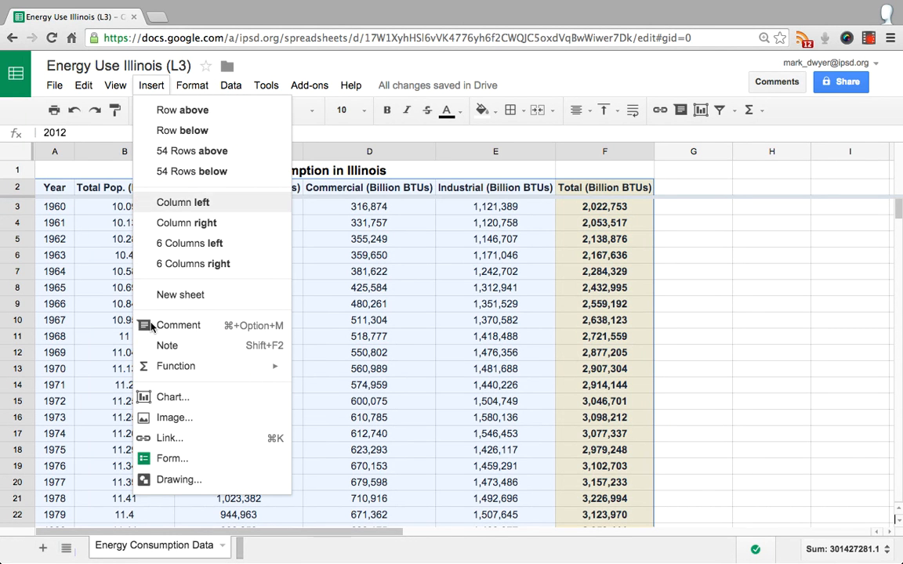
pyautogui.click(159, 398)
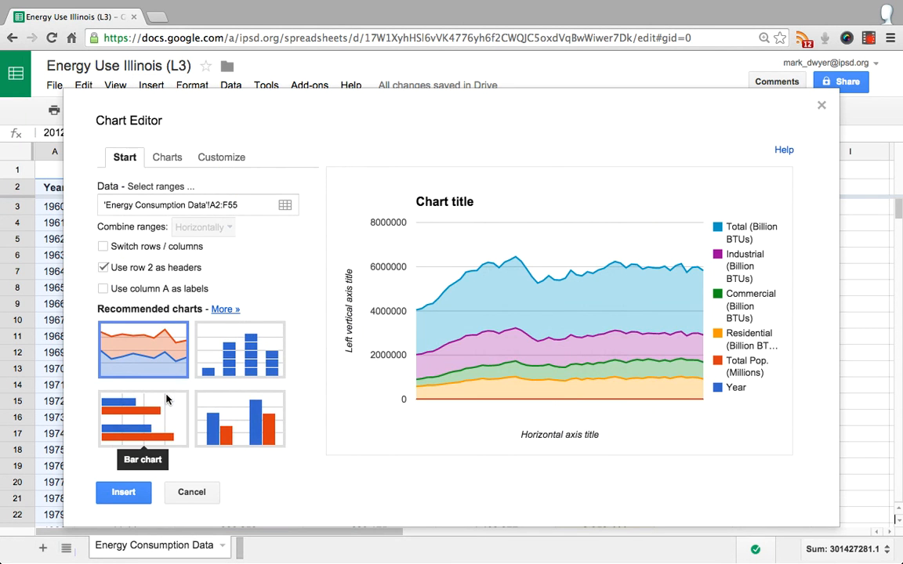
pyautogui.click(169, 157)
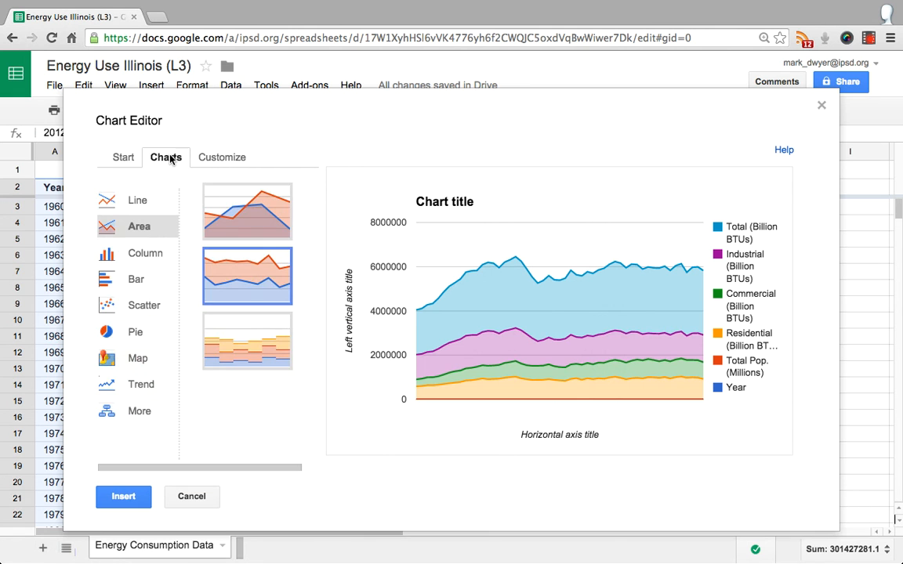
pyautogui.click(224, 158)
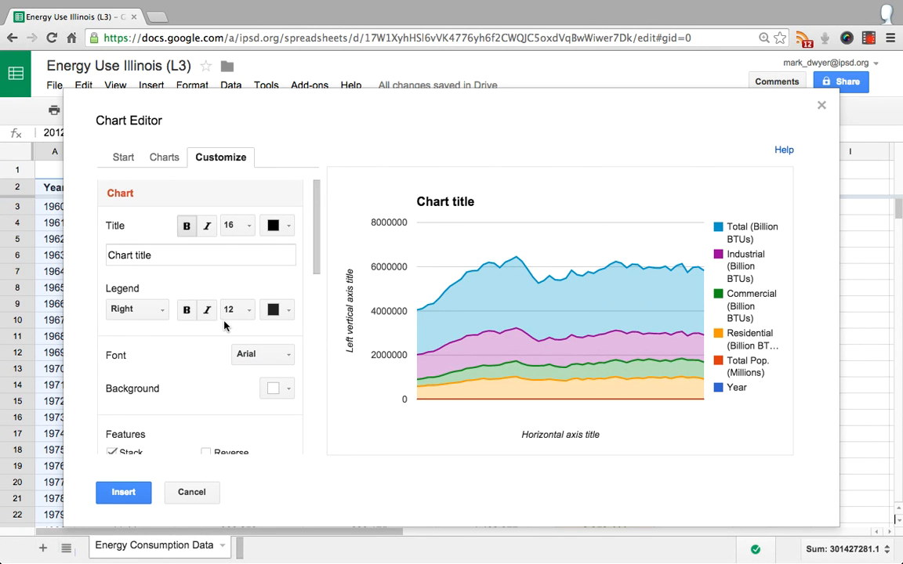
pyautogui.scroll(-2, 225, 325)
pyautogui.scroll(2, 225, 326)
pyautogui.moveTo(207, 141); pyautogui.dragTo(236, 117)
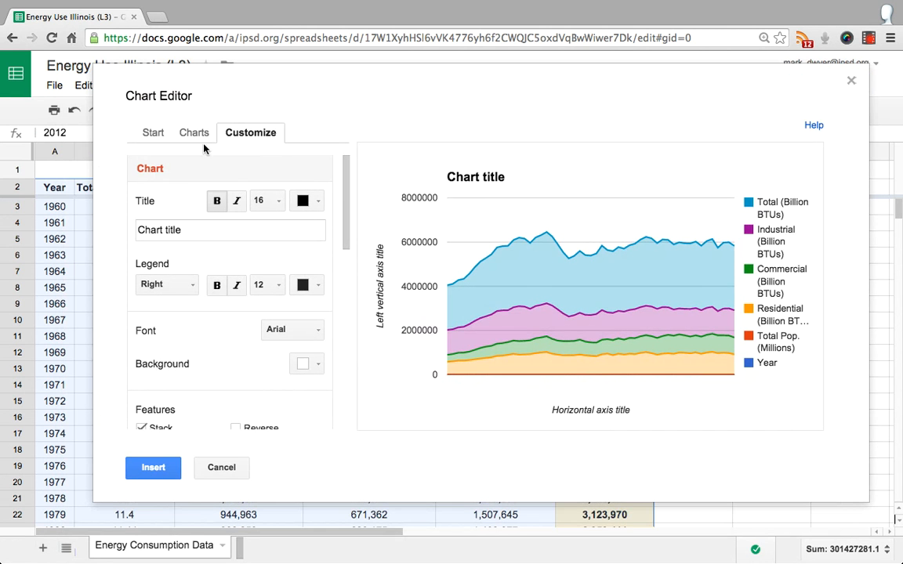
pyautogui.click(851, 80)
# Locate the inserted energy consumption chart beneath the data table
pyautogui.scroll(-11, 769, 386)
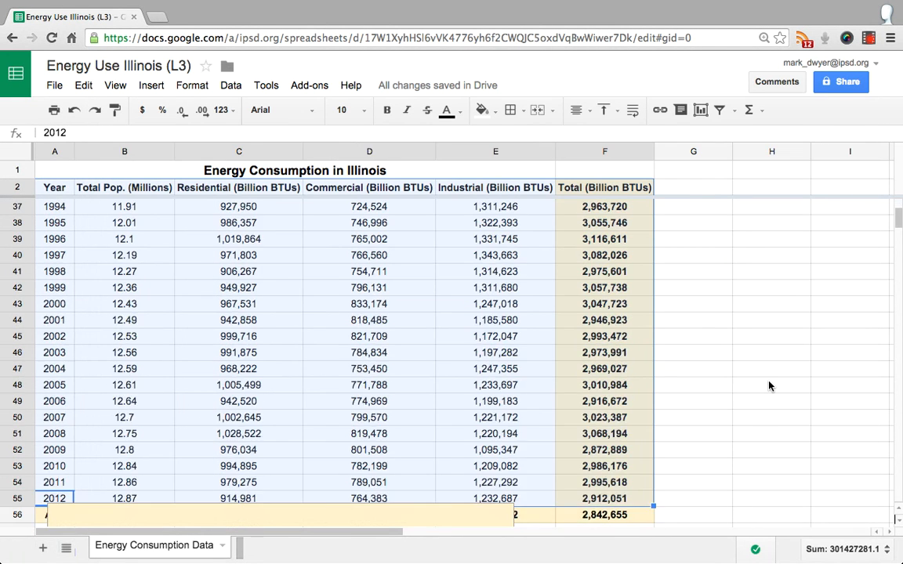
pyautogui.scroll(-4, 769, 385)
pyautogui.click(769, 386)
pyautogui.scroll(-5, 769, 385)
pyautogui.scroll(20, 769, 385)
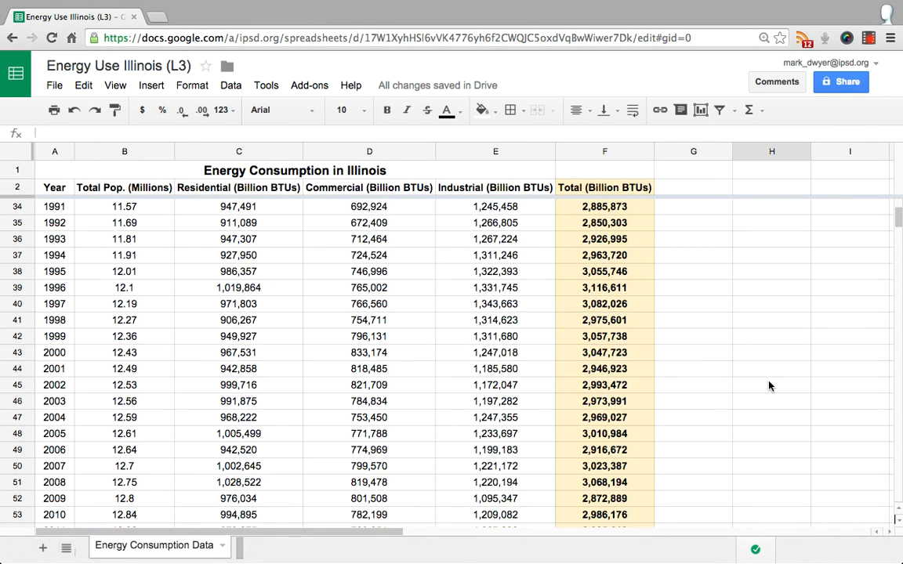
pyautogui.scroll(-19, 769, 385)
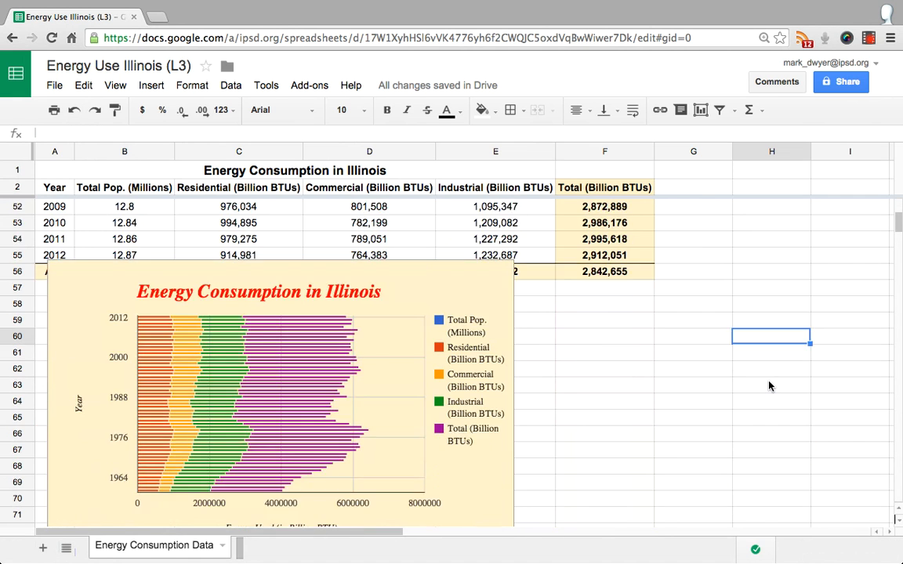
pyautogui.scroll(2, 769, 385)
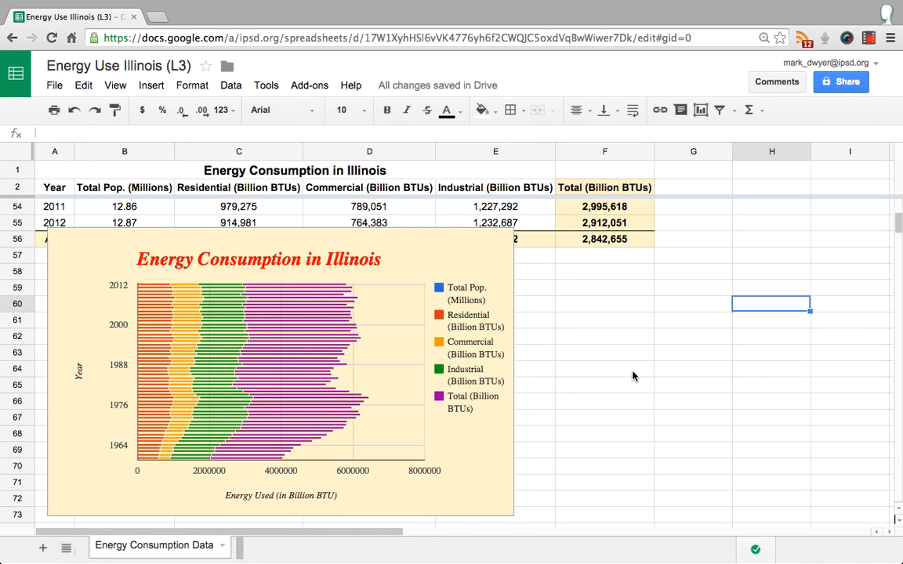
# Move the chart off the AVE row so that it starts in column E around row 44
pyautogui.click(448, 443)
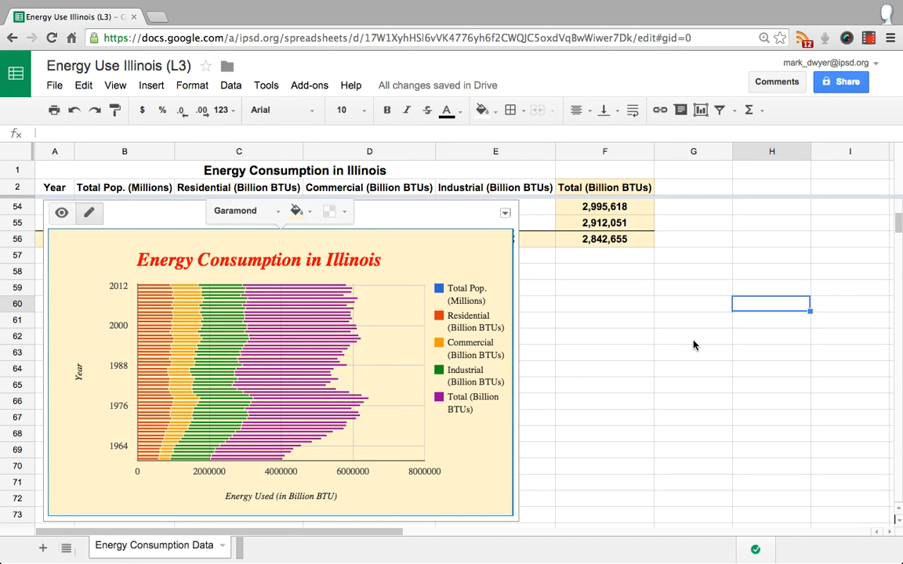
pyautogui.scroll(2, 673, 334)
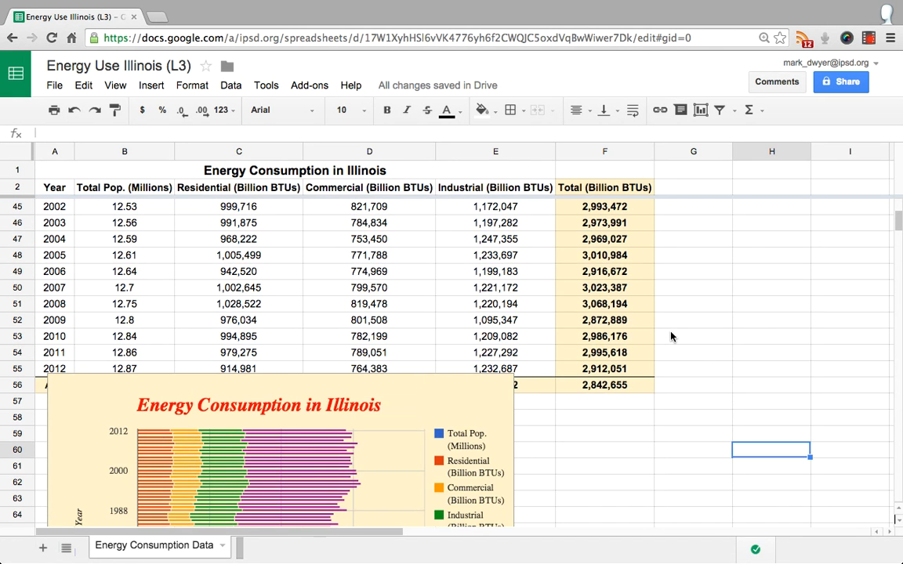
pyautogui.scroll(-2, 677, 335)
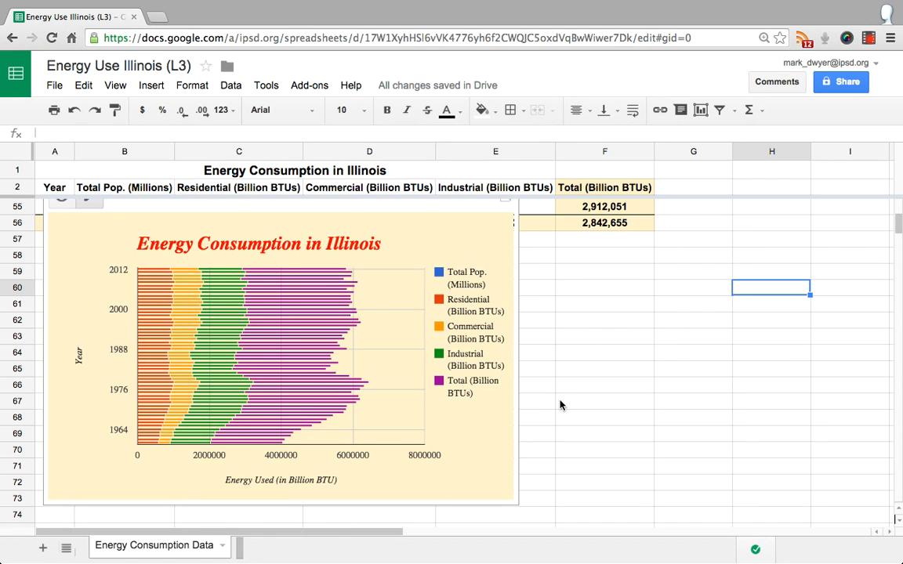
pyautogui.scroll(4, 580, 345)
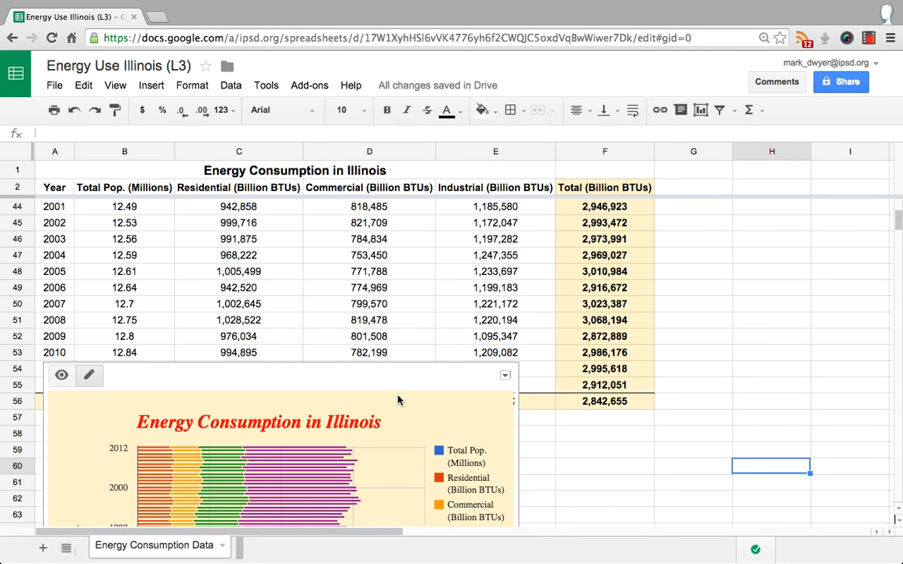
pyautogui.moveTo(388, 394); pyautogui.dragTo(849, 225)
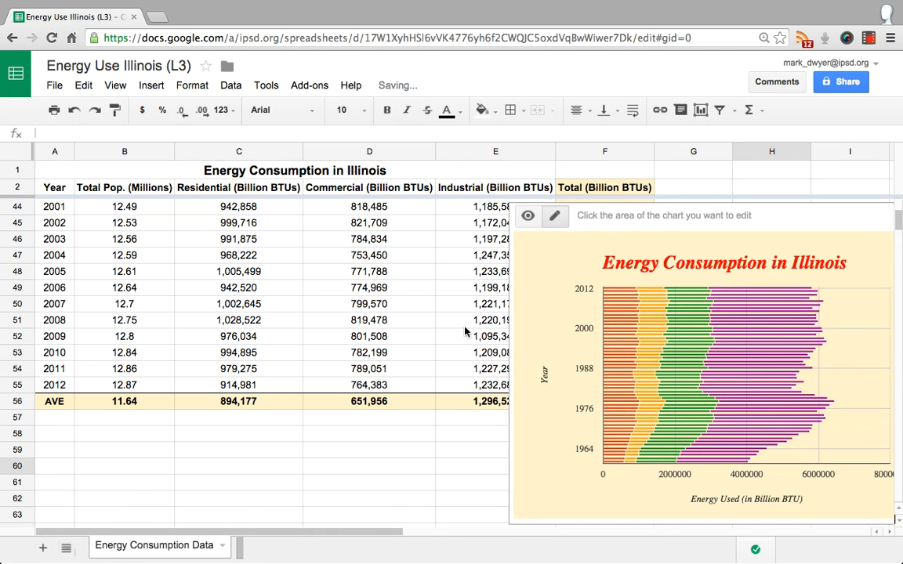
# Reposition the chart over columns C to F, with its lower edge around row 59
pyautogui.scroll(4, 465, 332)
pyautogui.scroll(4, 439, 306)
pyautogui.scroll(-6, 413, 276)
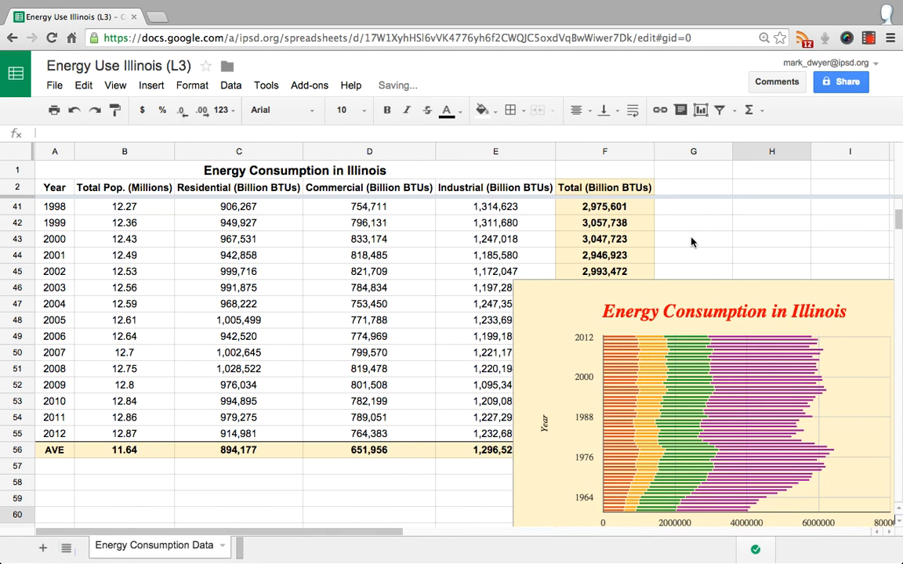
pyautogui.click(735, 292)
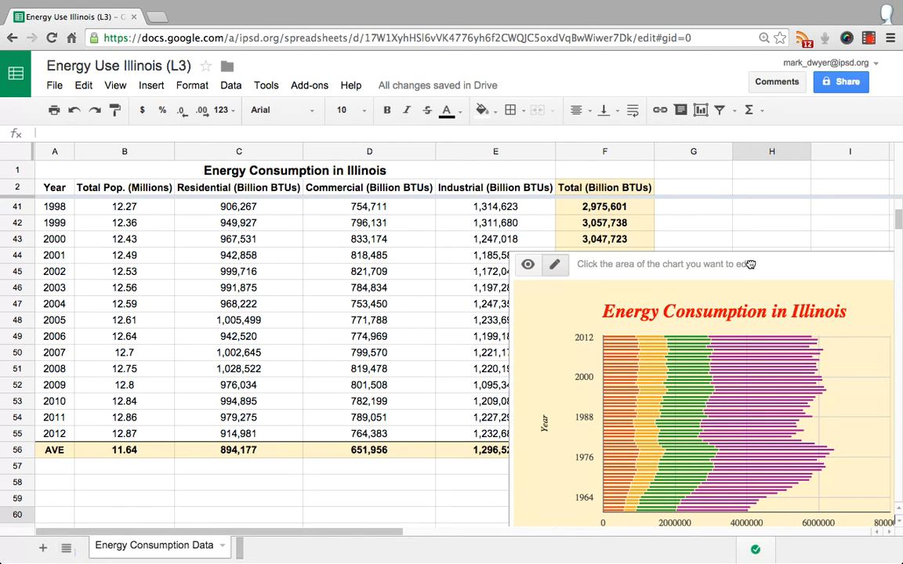
pyautogui.moveTo(735, 265); pyautogui.dragTo(417, 199)
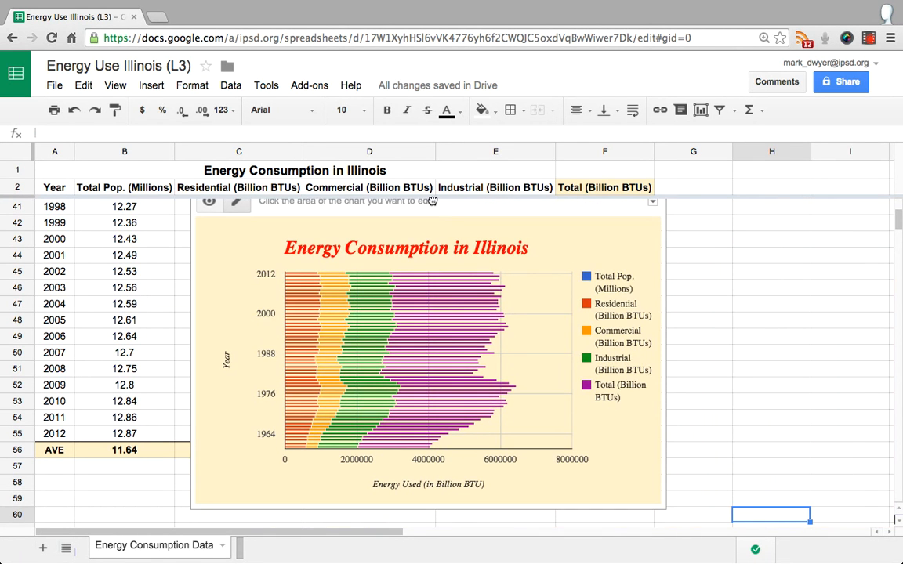
# Examine the quick-edit options for the chart's title, background, horizontal axis title and legend
pyautogui.scroll(2, 605, 279)
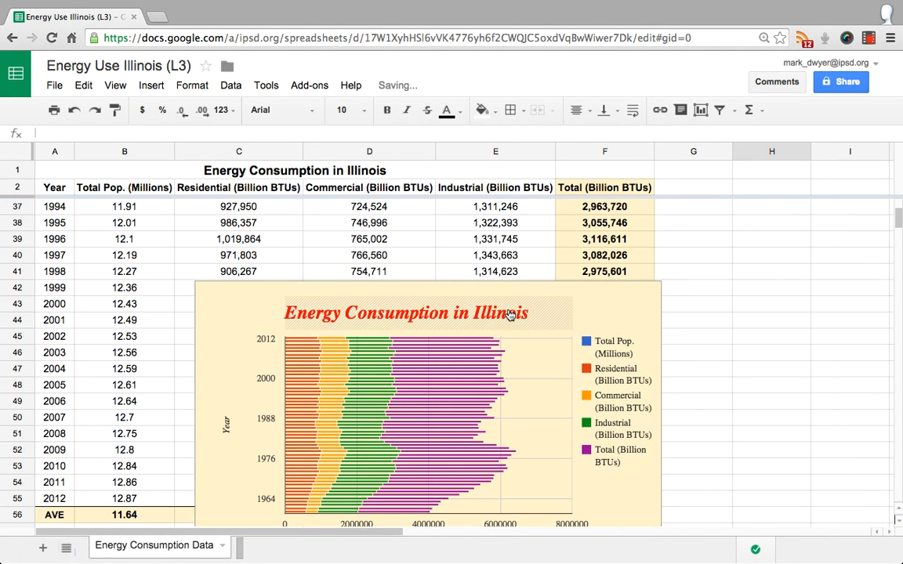
pyautogui.click(512, 316)
pyautogui.click(595, 311)
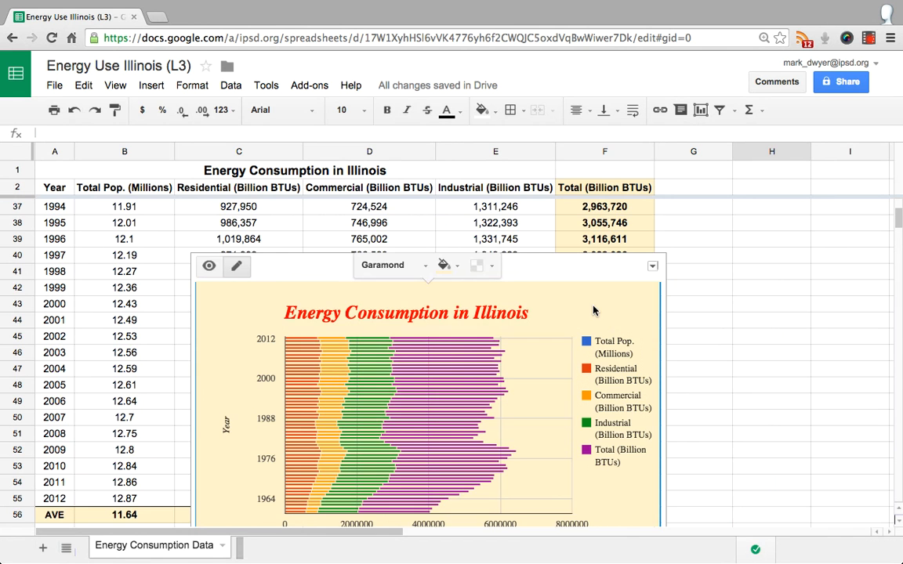
pyautogui.scroll(-3, 594, 311)
pyautogui.click(430, 453)
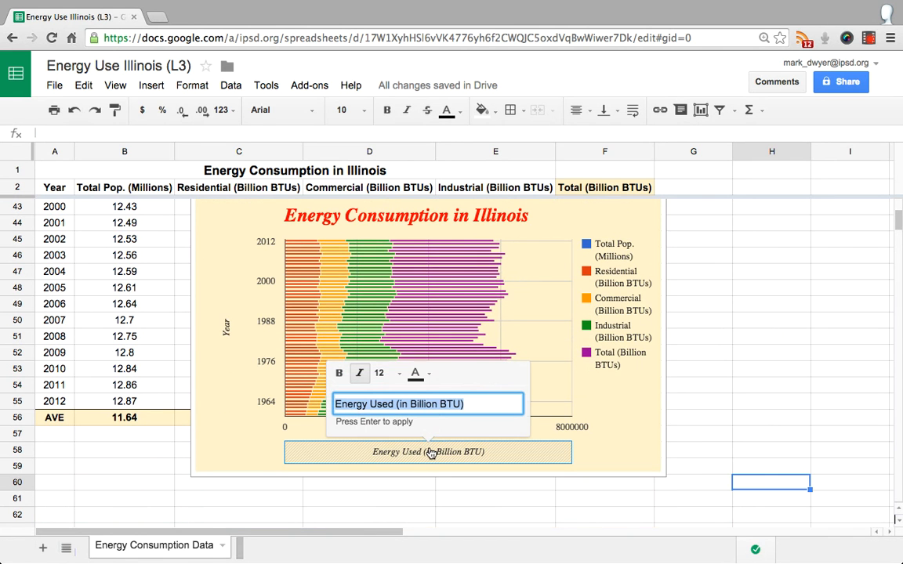
pyautogui.click(625, 391)
pyautogui.click(617, 311)
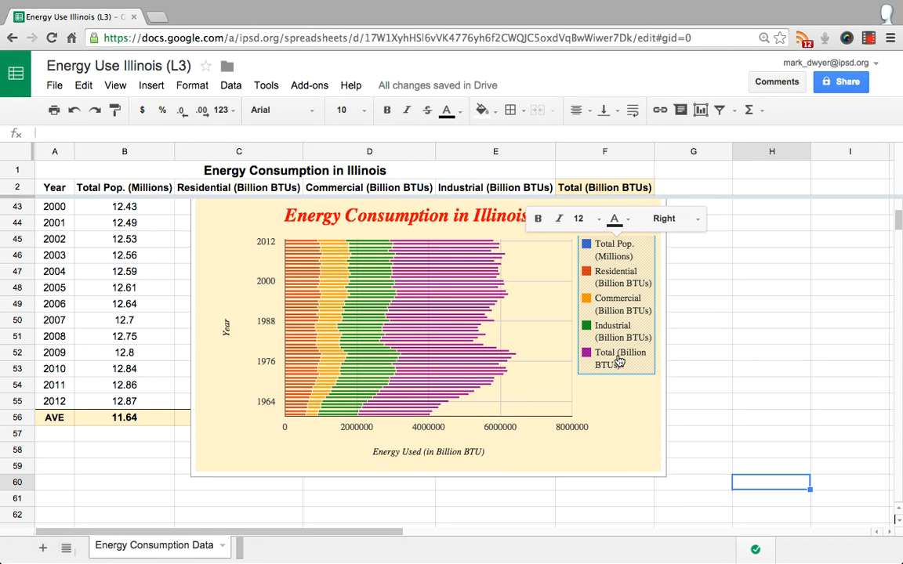
# Replace the Industrial (Billion BTUs) column header in cell E2 with "test"
pyautogui.scroll(1, 619, 363)
pyautogui.scroll(3, 619, 361)
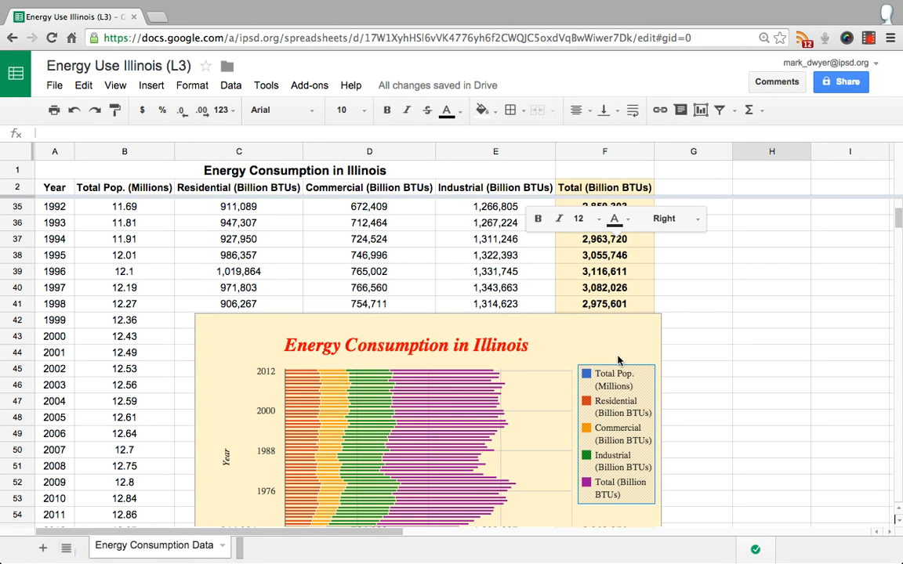
pyautogui.click(708, 315)
pyautogui.scroll(15, 706, 307)
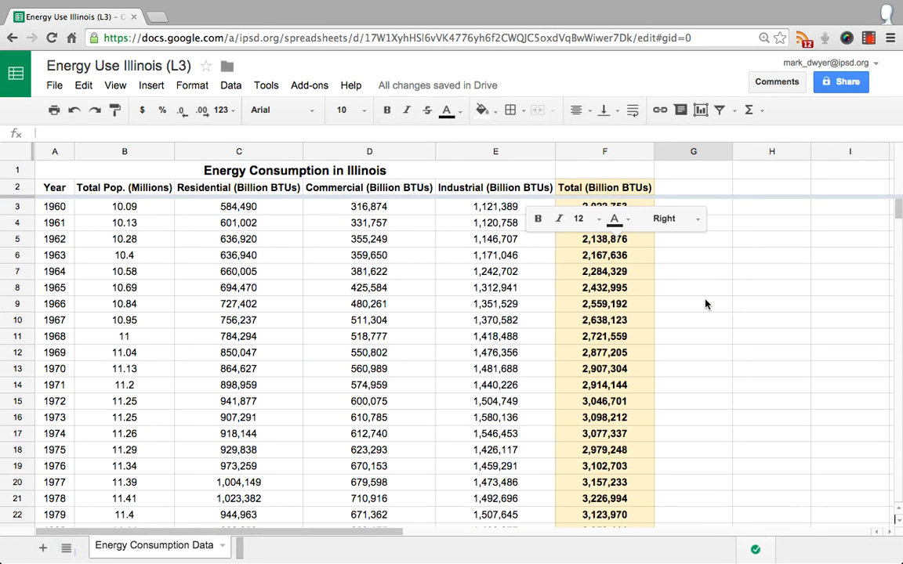
pyautogui.scroll(-5, 490, 317)
pyautogui.scroll(5, 490, 317)
pyautogui.hscroll(3, 478, 318)
pyautogui.scroll(-3, 469, 319)
pyautogui.hscroll(-2, 469, 319)
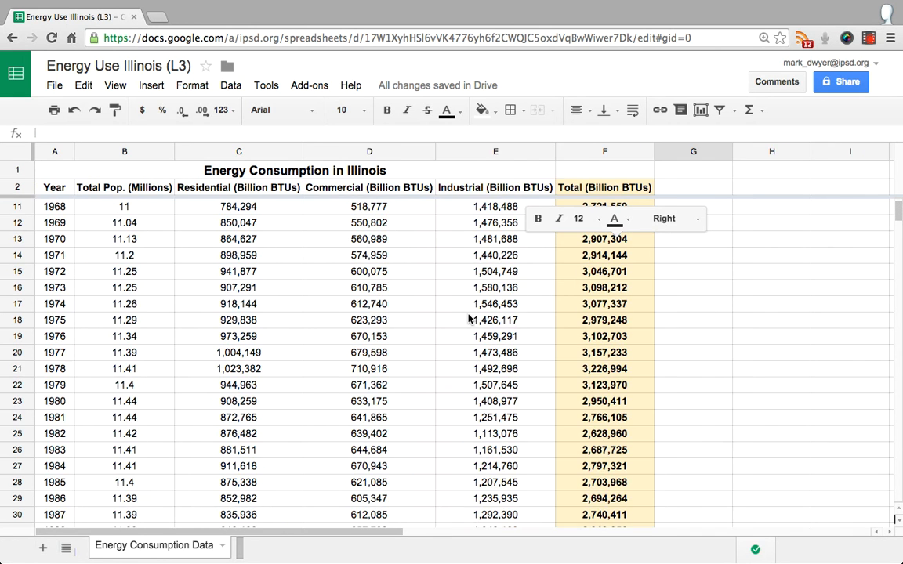
pyautogui.click(479, 192)
pyautogui.write('test')
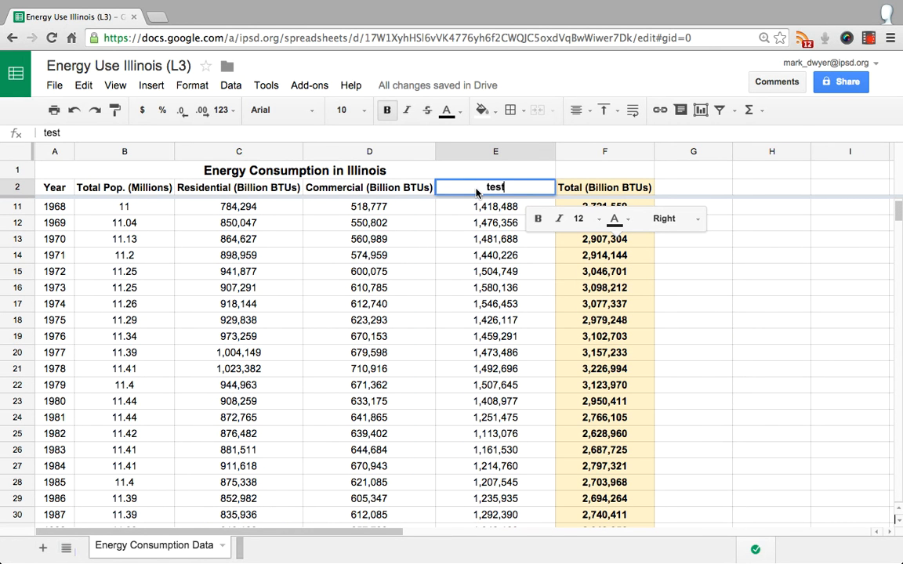
pyautogui.click(692, 272)
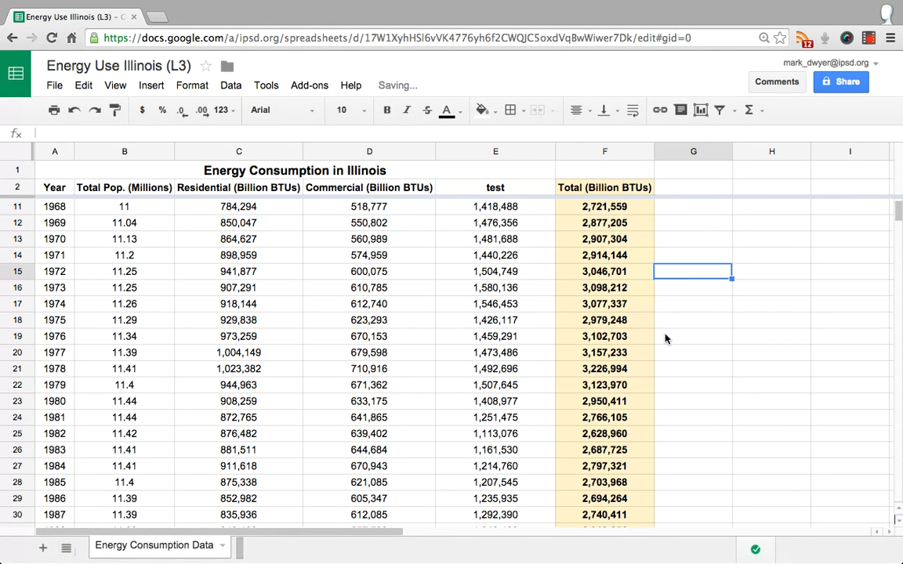
# Check the chart legend for the edited column header, and undo the header edit
pyautogui.scroll(-7, 665, 339)
pyautogui.scroll(-1, 665, 339)
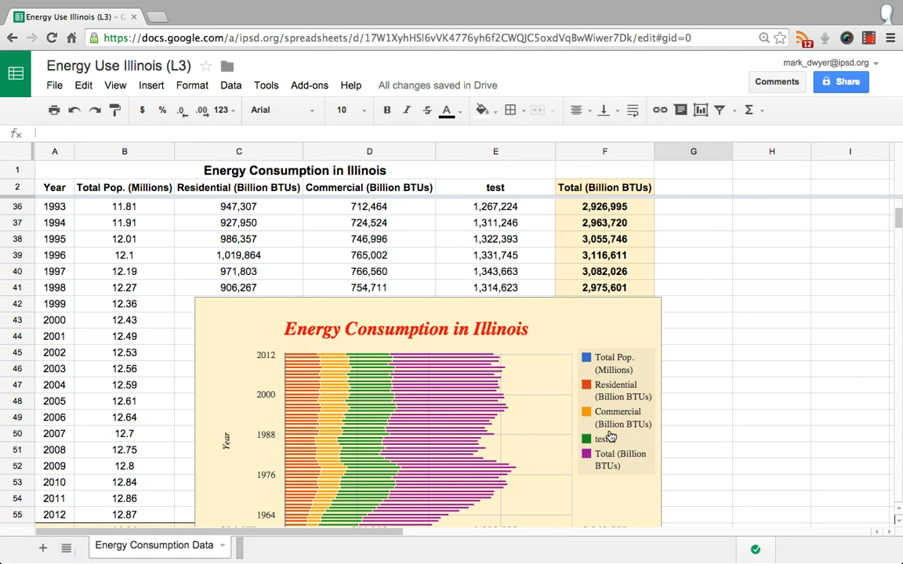
pyautogui.scroll(10, 700, 327)
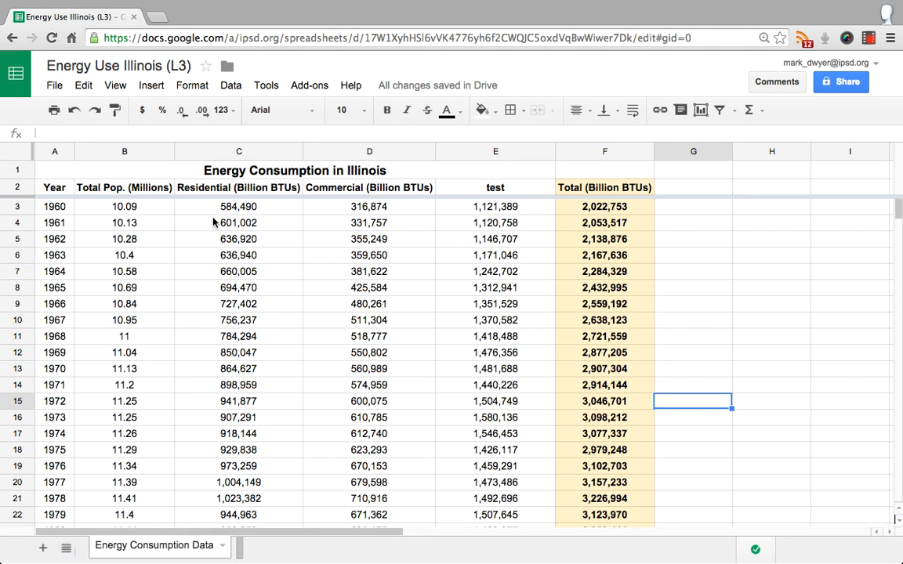
pyautogui.click(73, 110)
pyautogui.click(701, 320)
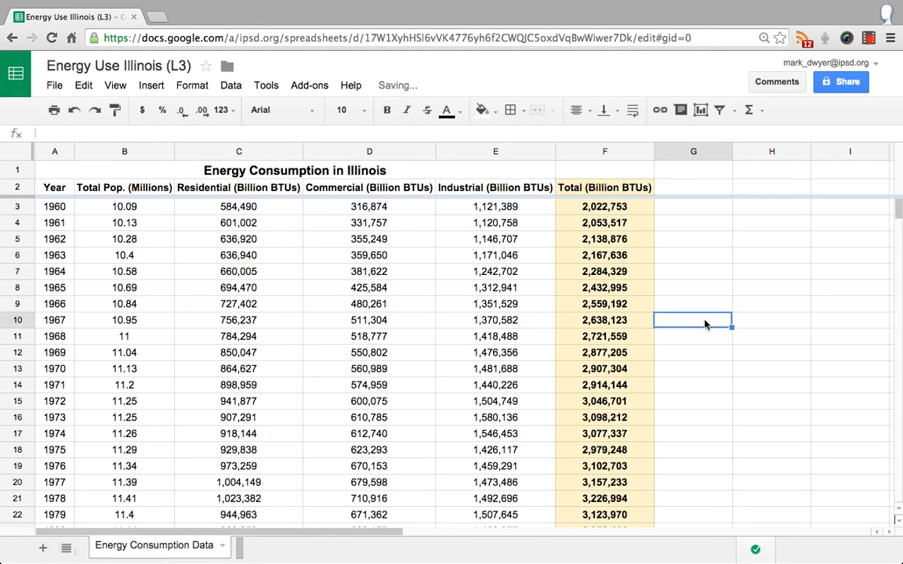
# Select the energy consumption chart and open it for advanced editing
pyautogui.scroll(-10, 705, 323)
pyautogui.scroll(3, 705, 324)
pyautogui.scroll(-3, 704, 324)
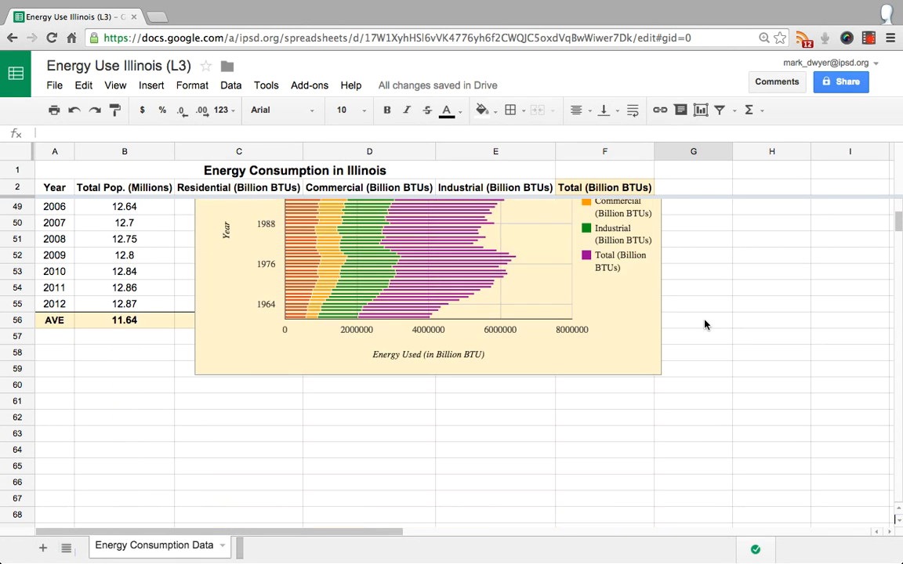
pyautogui.scroll(1, 705, 324)
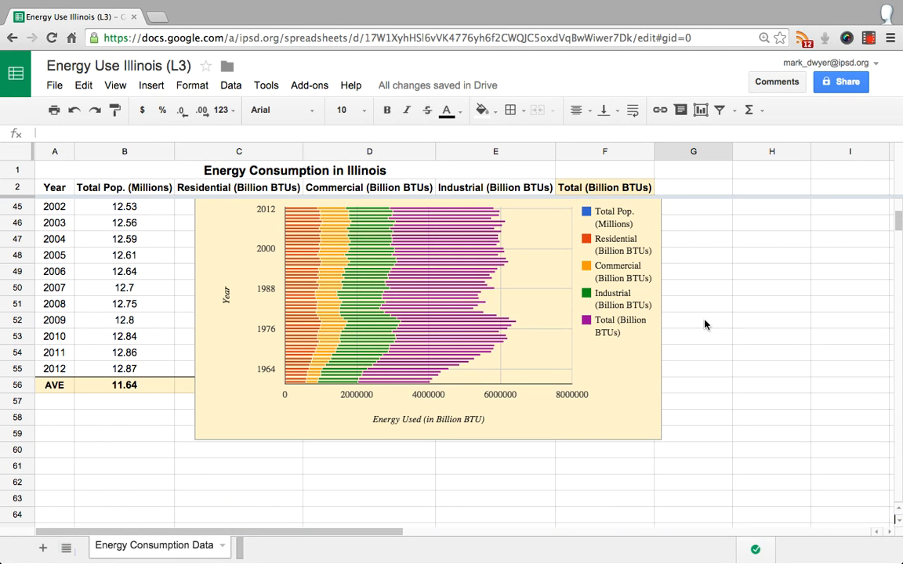
pyautogui.click(596, 427)
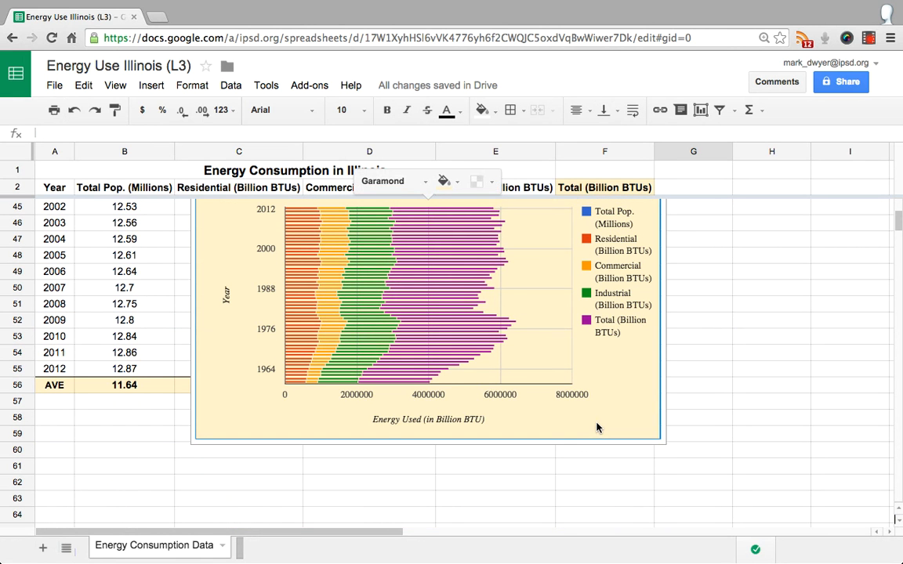
pyautogui.scroll(1, 549, 384)
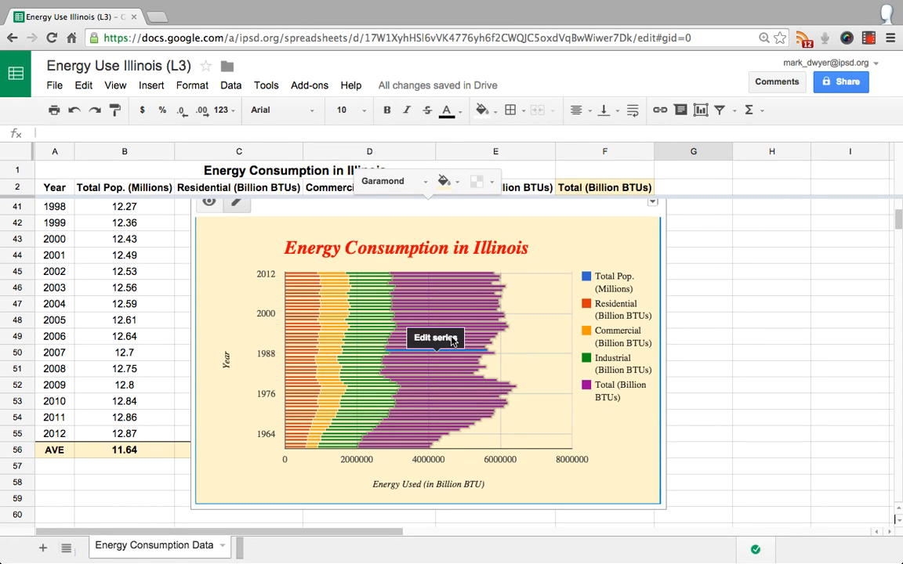
pyautogui.click(652, 202)
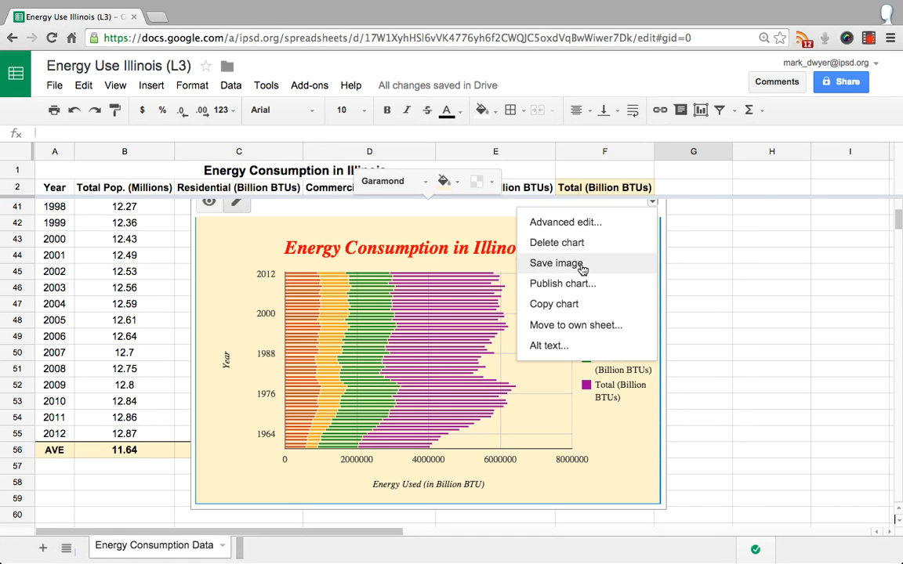
pyautogui.click(583, 224)
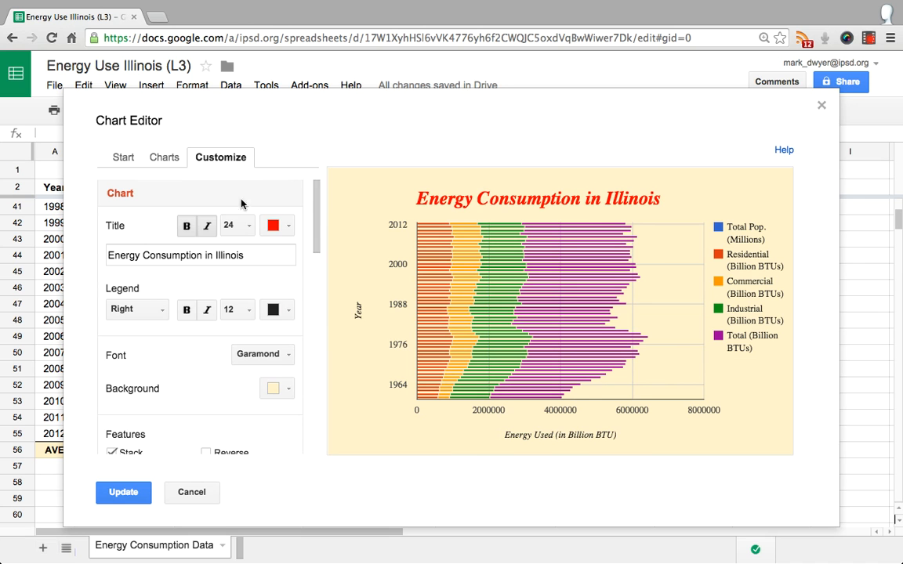
# Review the chart's customization, data range and chart type settings, and update the chart without altering them
pyautogui.scroll(-5, 190, 421)
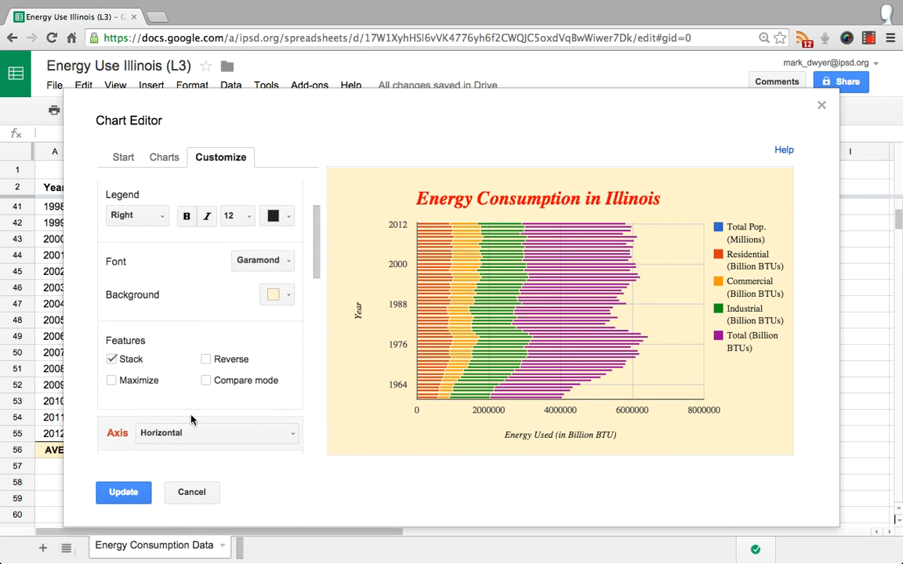
pyautogui.scroll(-8, 191, 421)
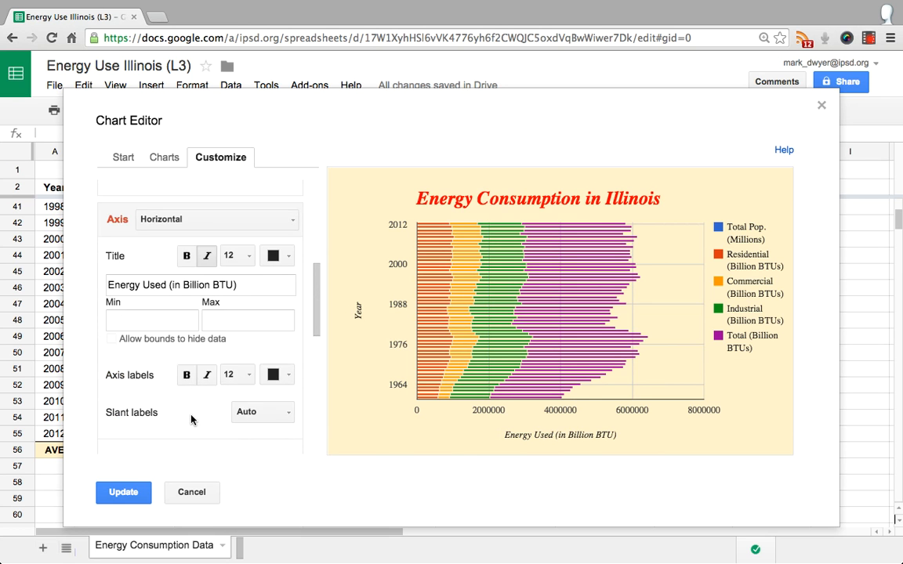
pyautogui.scroll(-8, 190, 421)
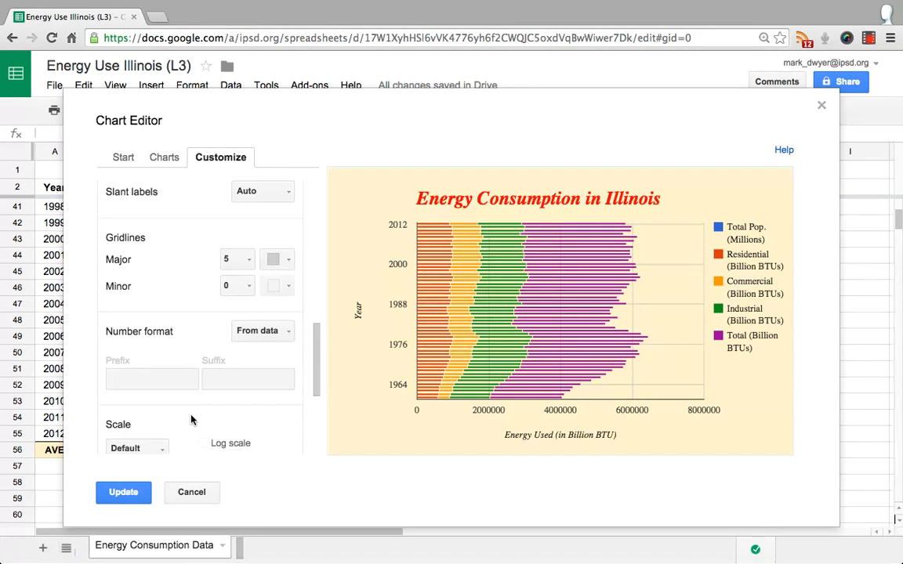
pyautogui.scroll(-1, 190, 421)
pyautogui.scroll(-2, 178, 320)
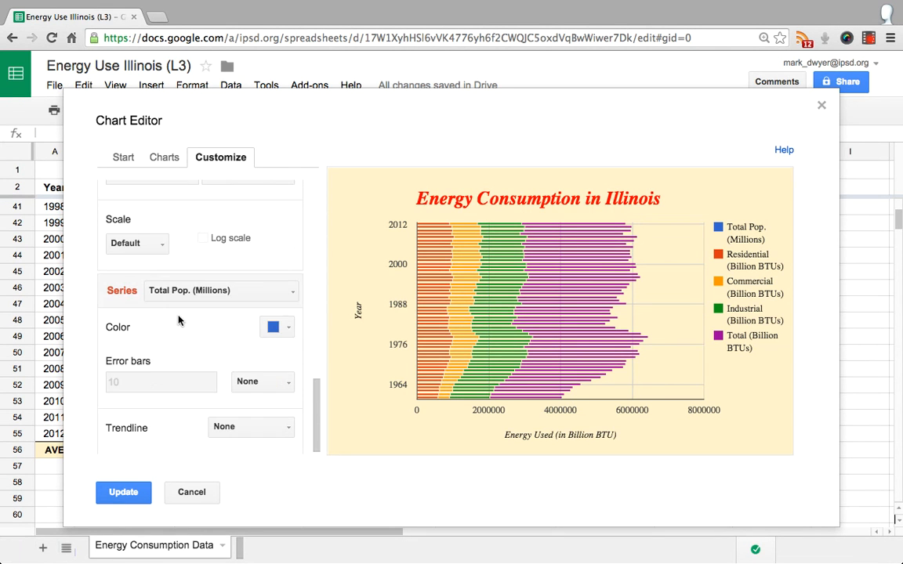
pyautogui.click(124, 157)
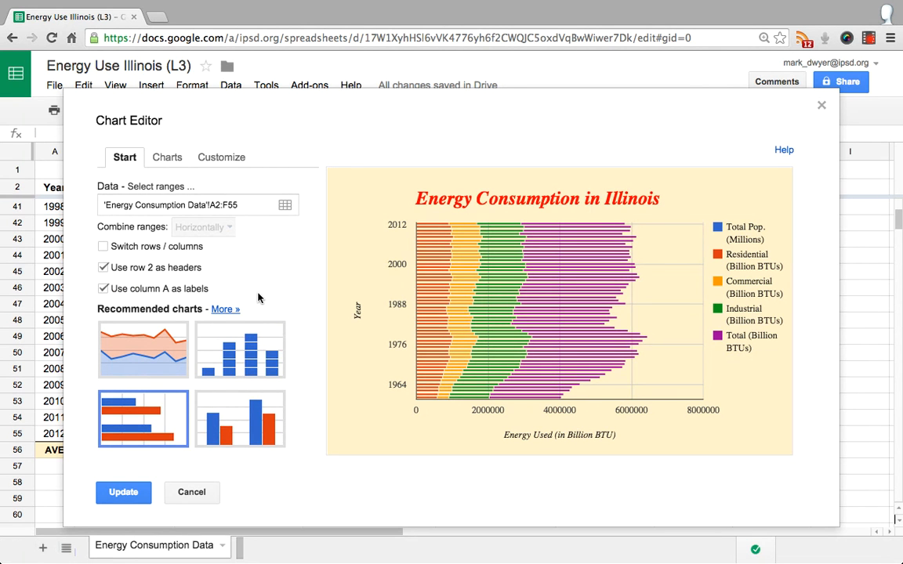
pyautogui.click(168, 157)
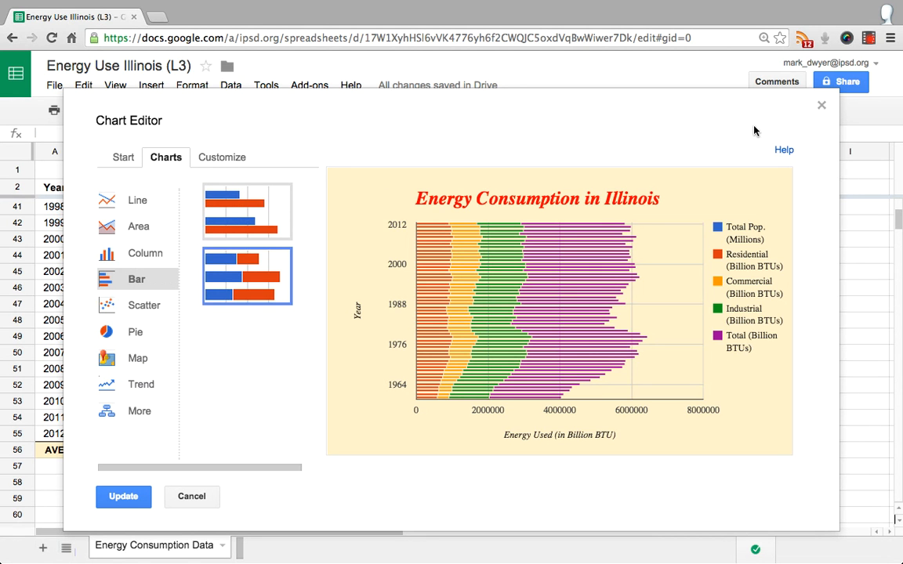
pyautogui.click(122, 497)
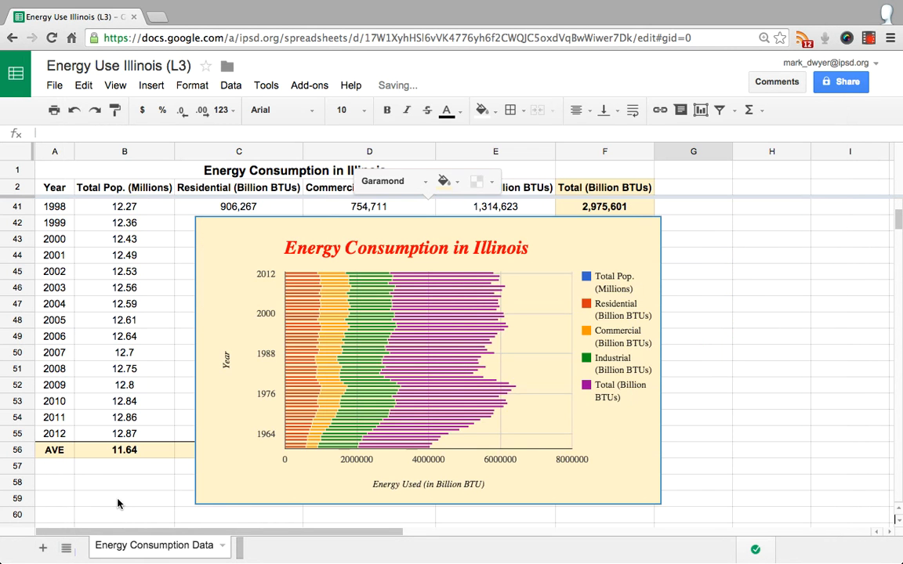
# Move the energy consumption chart from the data sheet to its own sheet
pyautogui.scroll(5, 369, 390)
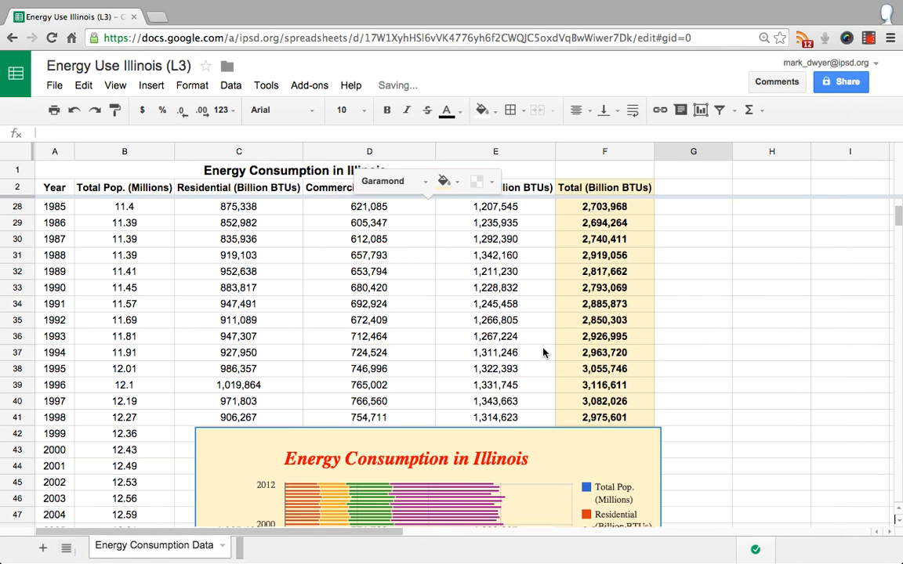
pyautogui.scroll(-10, 489, 312)
pyautogui.scroll(3, 646, 243)
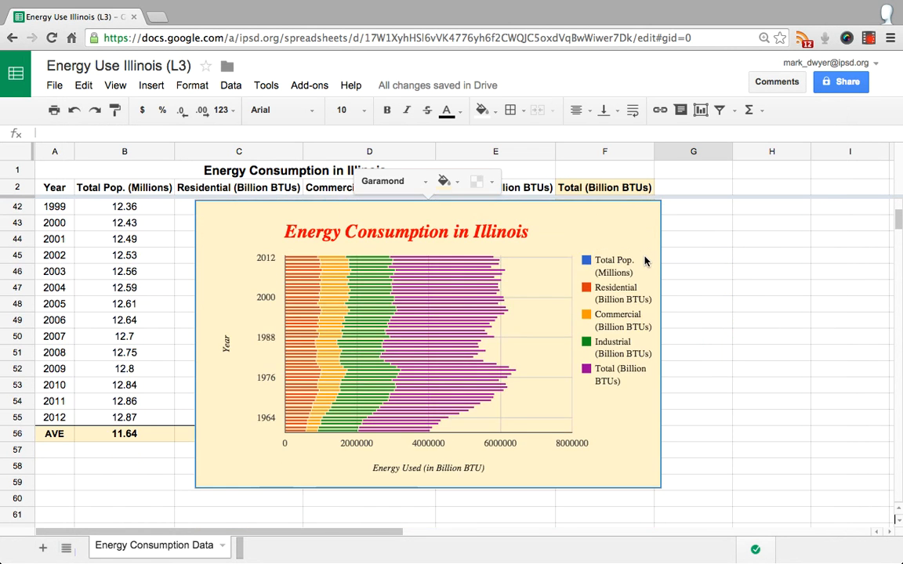
pyautogui.scroll(1, 647, 227)
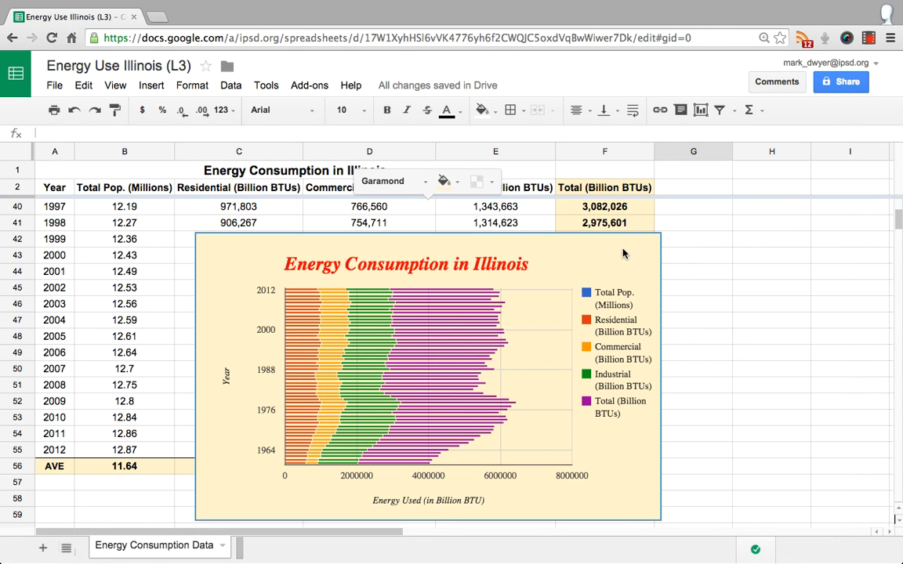
pyautogui.moveTo(564, 229)
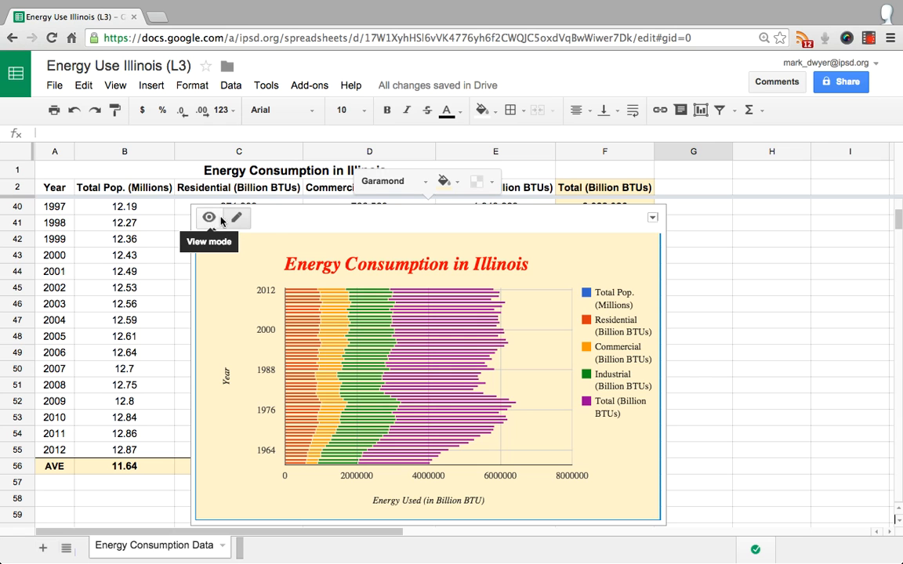
pyautogui.click(652, 218)
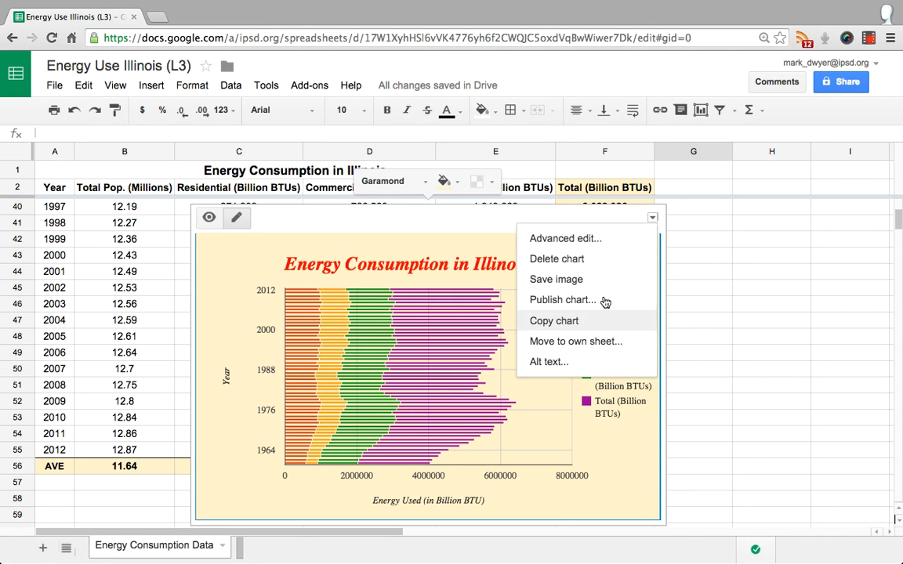
pyautogui.click(652, 217)
pyautogui.click(652, 218)
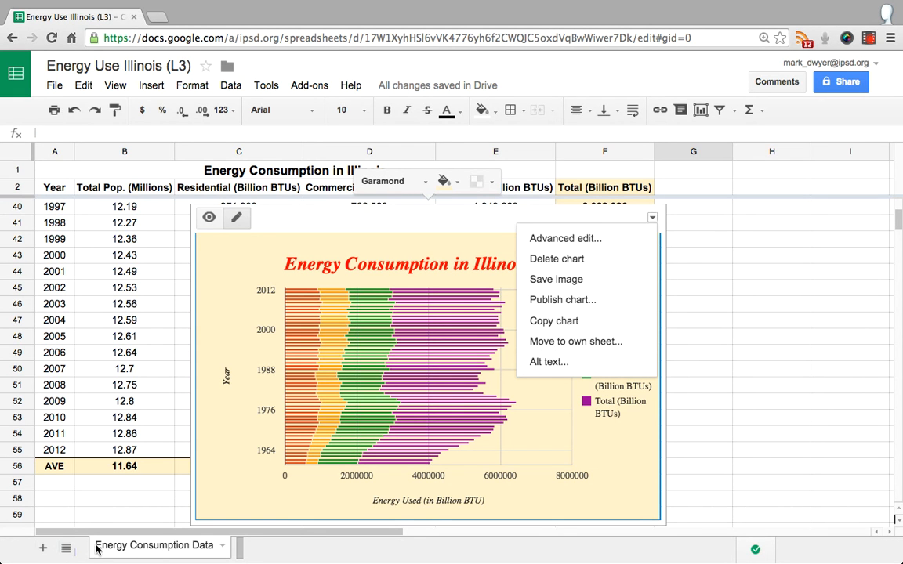
pyautogui.click(584, 341)
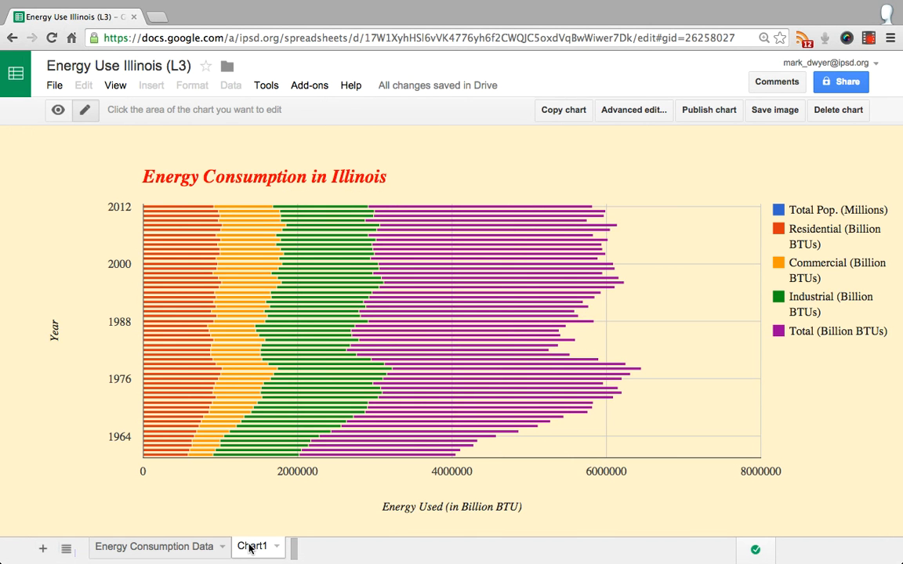
# Compare the Energy Consumption Data sheet with the separate Chart1 sheet, ending on the data sheet
pyautogui.click(196, 550)
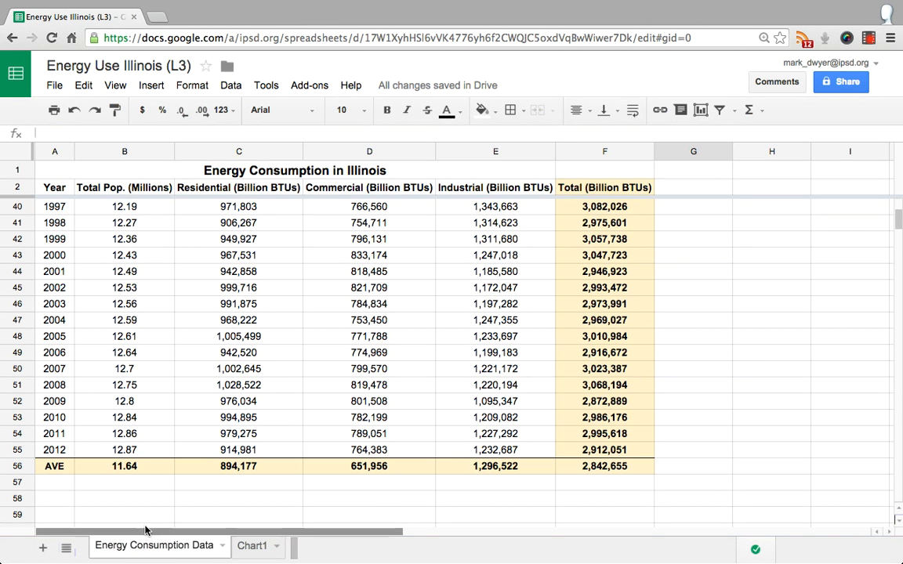
pyautogui.scroll(3, 178, 340)
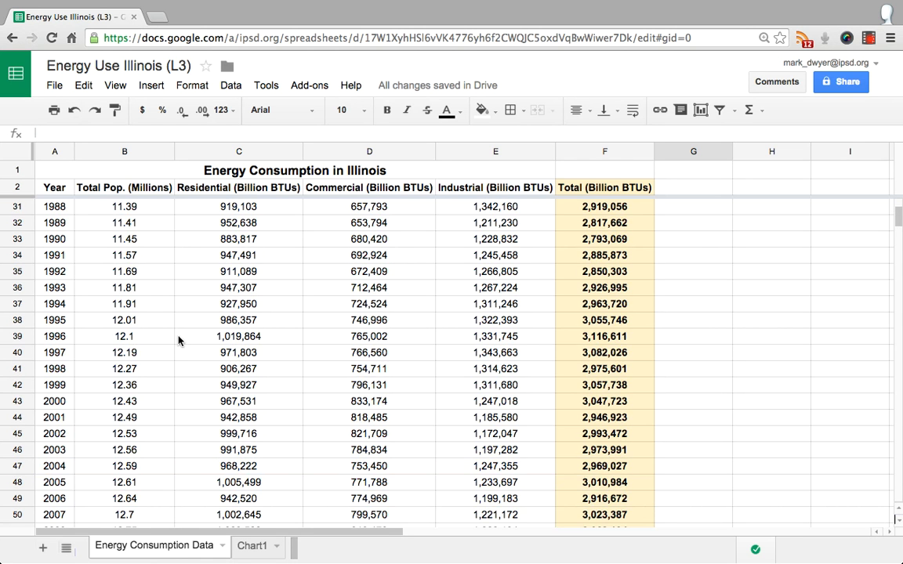
pyautogui.scroll(-6, 178, 340)
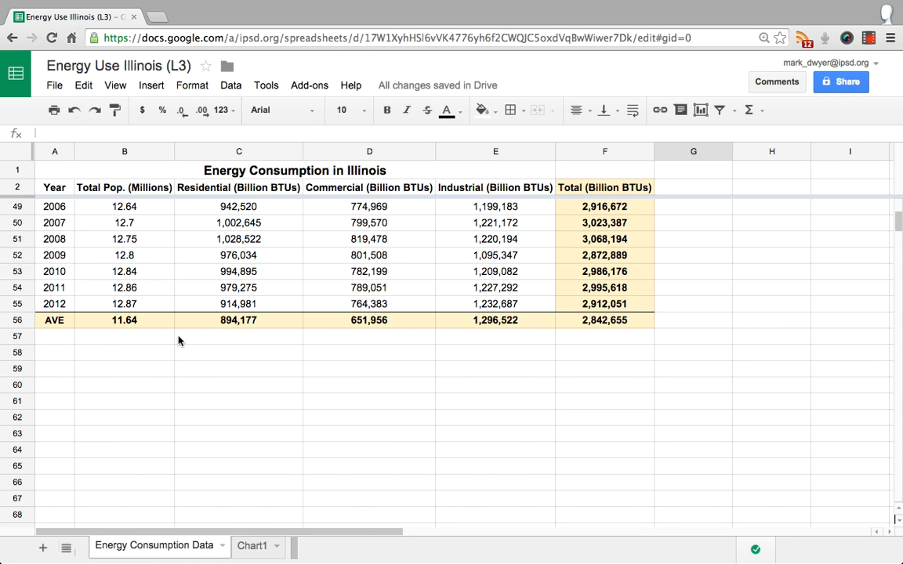
pyautogui.click(256, 546)
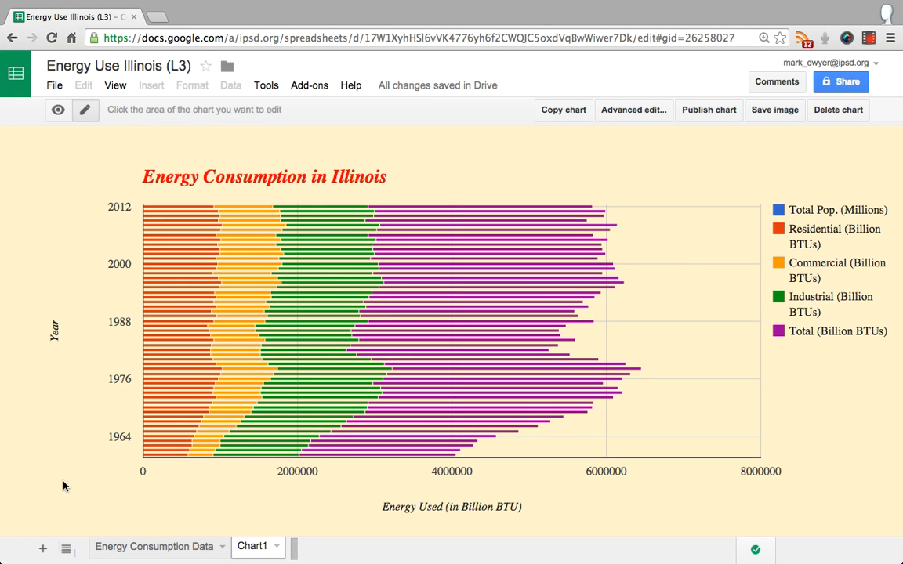
pyautogui.click(143, 551)
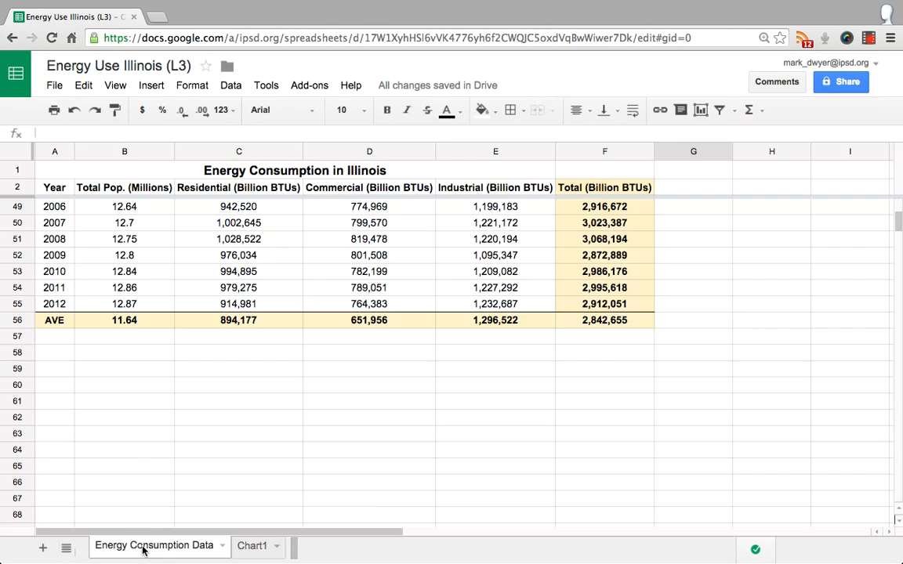
pyautogui.click(266, 549)
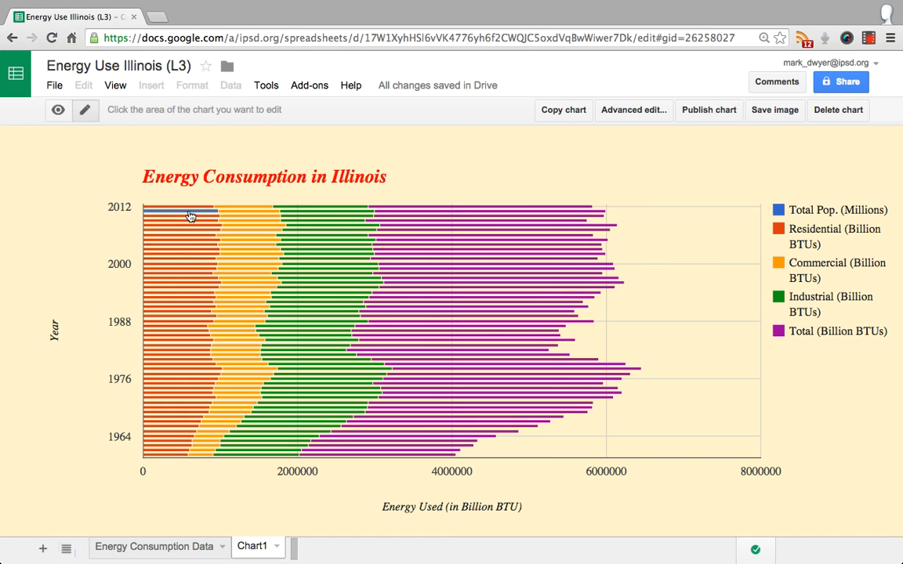
pyautogui.click(163, 550)
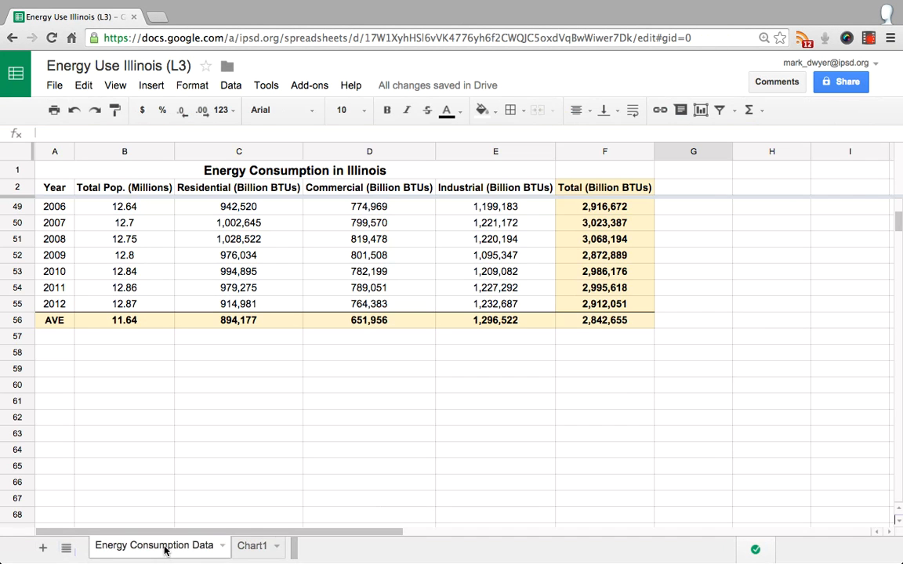
# Set the 2012 Residential value in cell C55 of the data sheet to 0
pyautogui.click(270, 307)
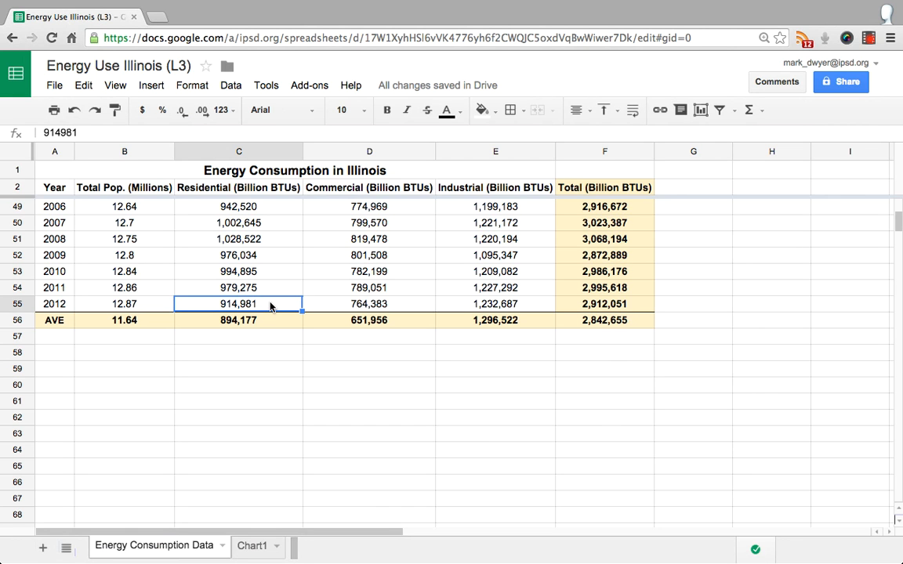
pyautogui.write('0')
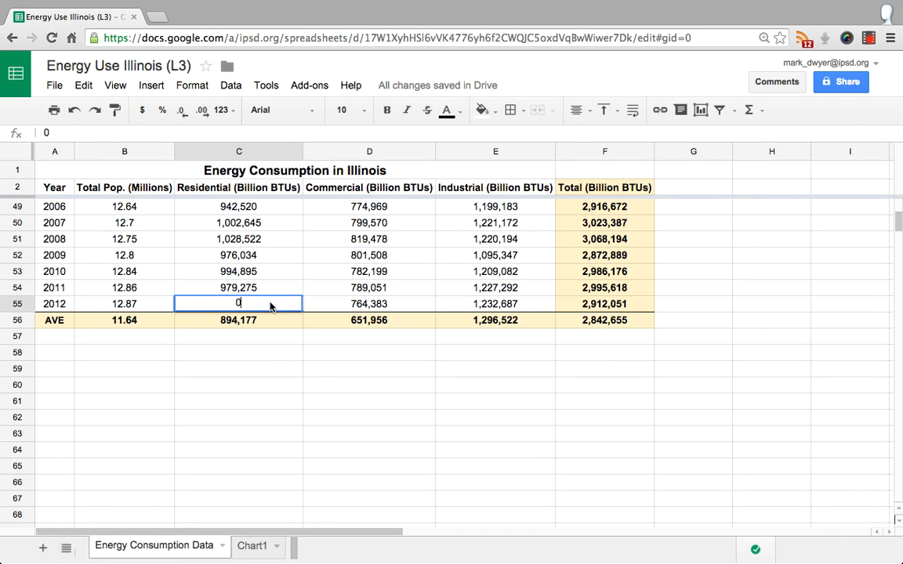
pyautogui.click(273, 356)
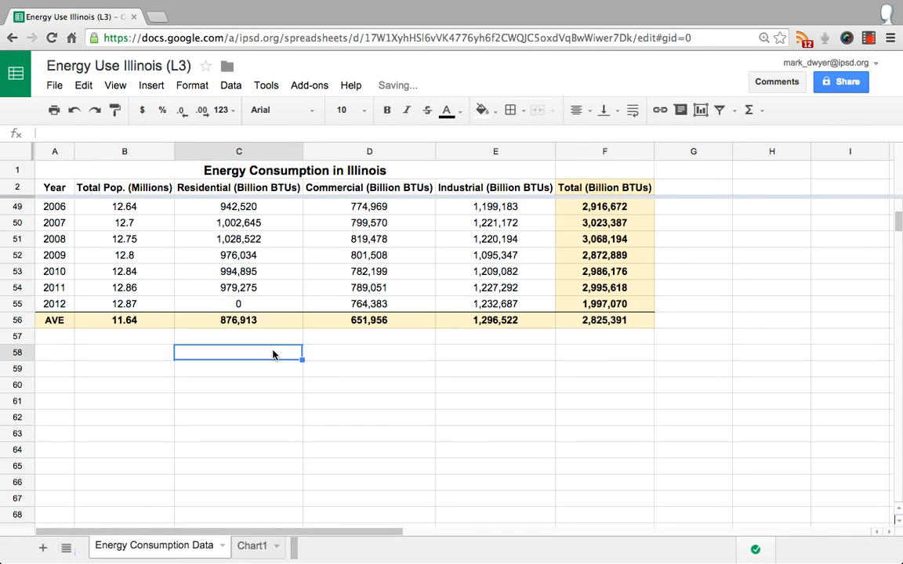
pyautogui.click(362, 308)
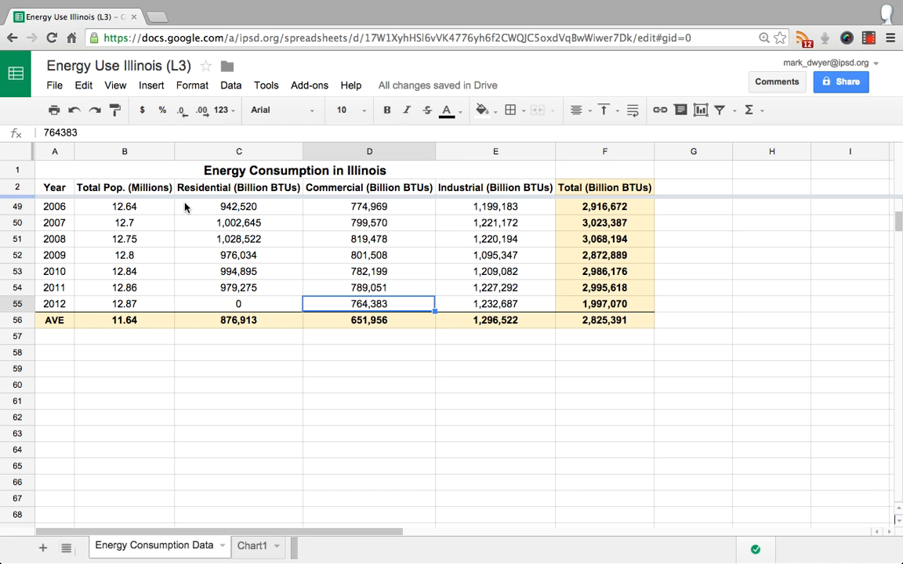
pyautogui.click(247, 357)
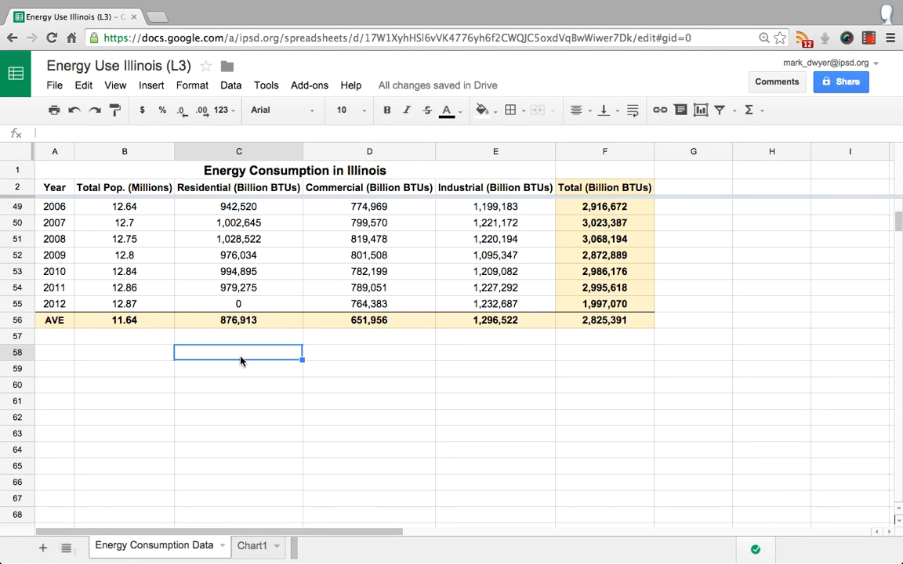
# Check the 2012 bar on the Chart1 sheet, and undo the 2012 Residential value change on the data sheet
pyautogui.click(252, 547)
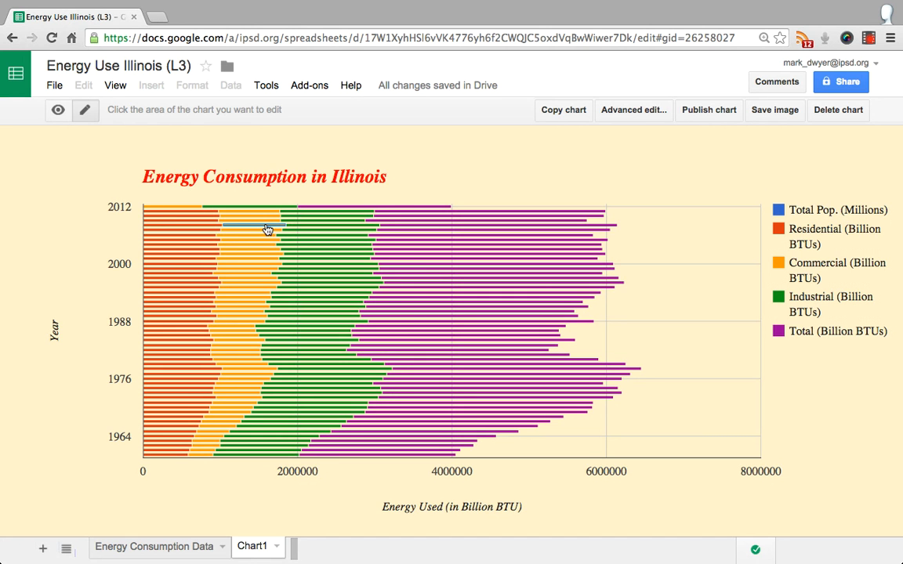
pyautogui.click(174, 549)
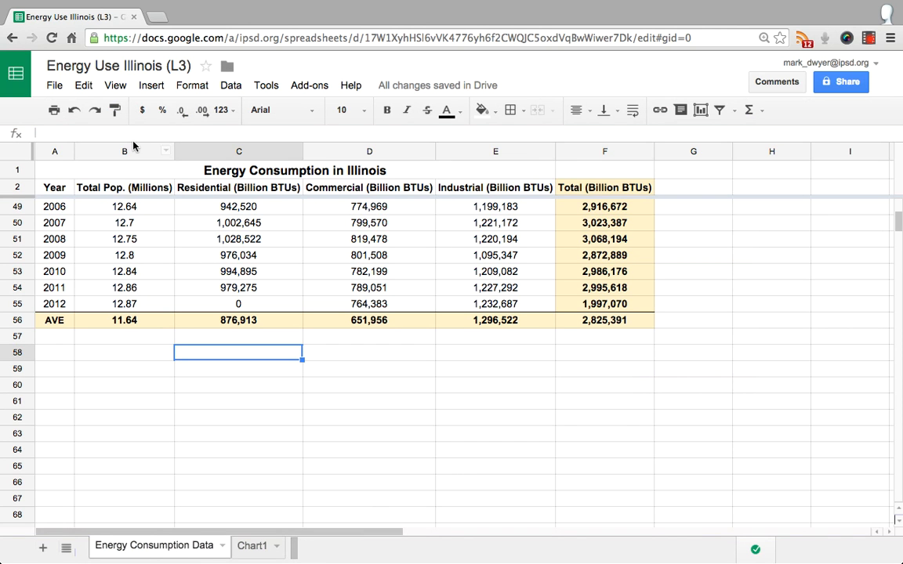
pyautogui.click(73, 112)
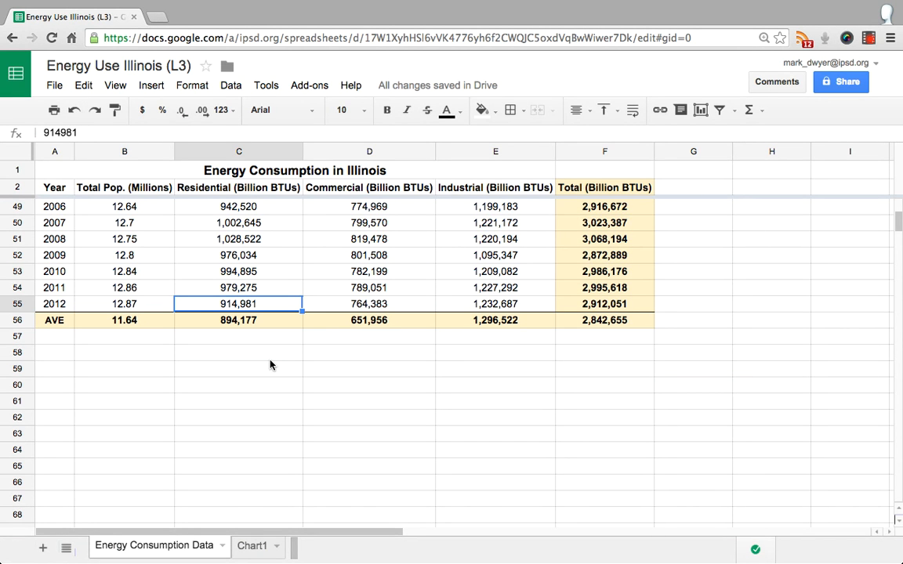
# Set the 2012 Residential, 2011 Commercial and 2010 Industrial values to 0
pyautogui.write('0')
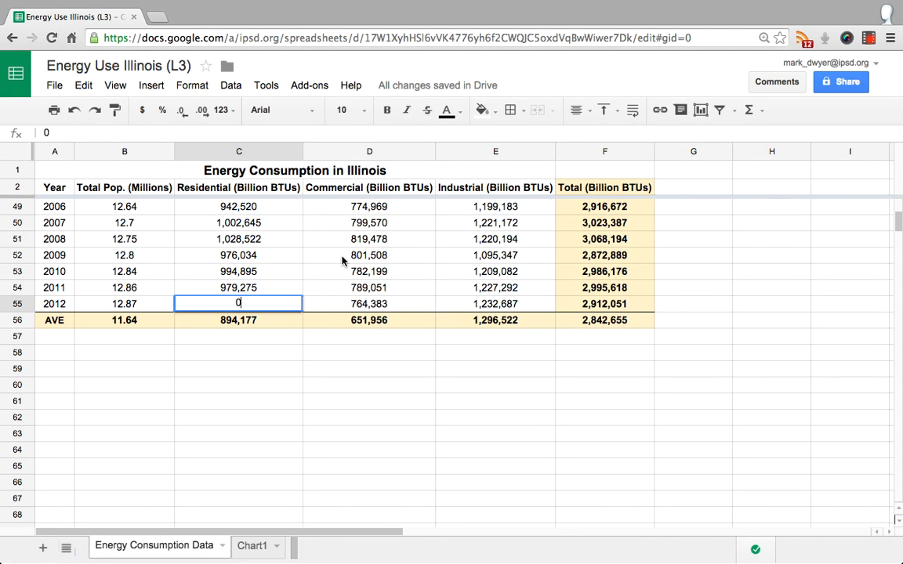
pyautogui.click(372, 290)
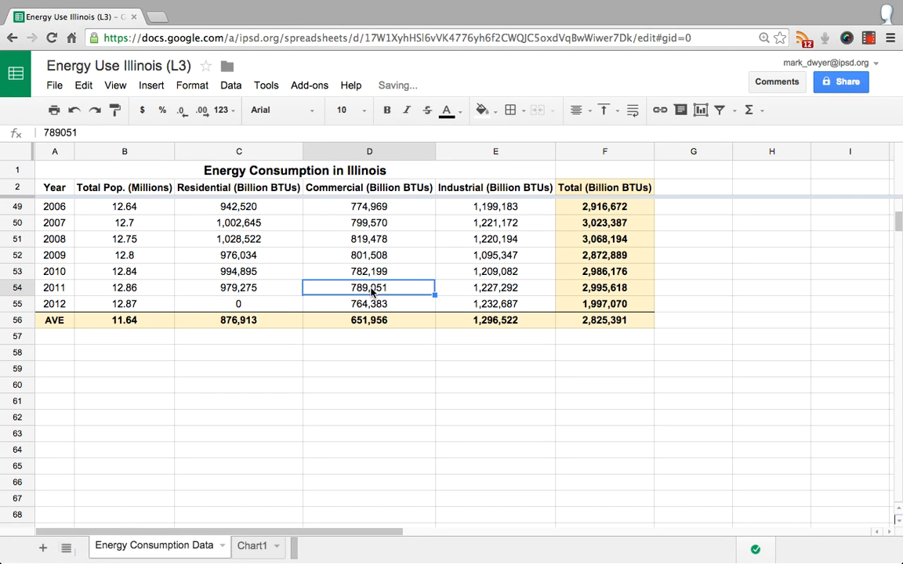
pyautogui.write('0')
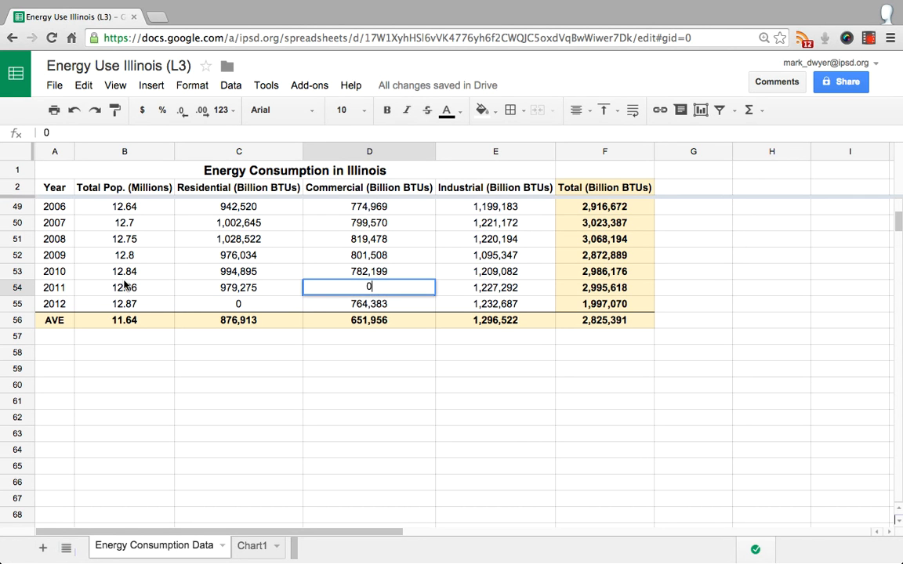
pyautogui.click(482, 271)
pyautogui.write('0')
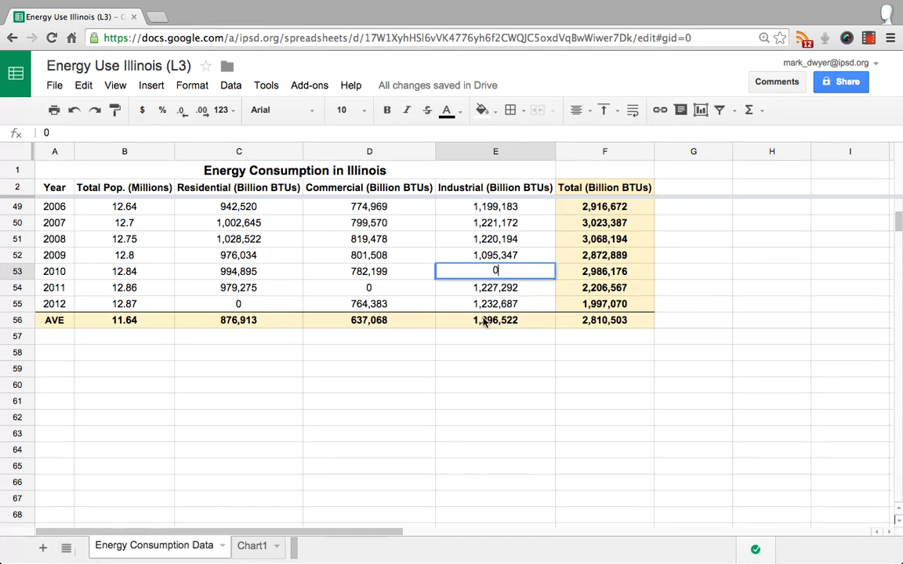
pyautogui.press('Return')
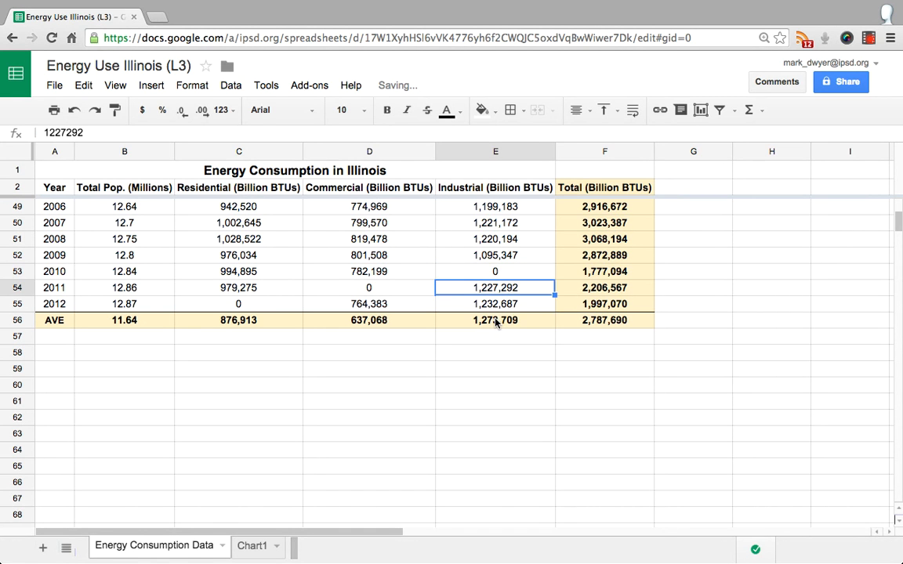
# Inspect the Industrial average and the 2010 Industrial and Total cells, and view the chart on the Chart1 sheet
pyautogui.click(497, 325)
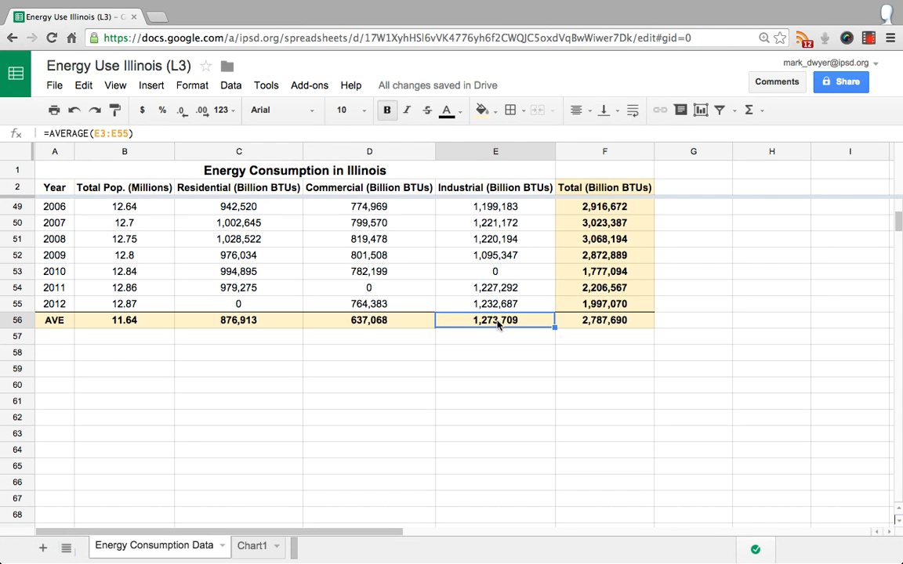
pyautogui.click(500, 274)
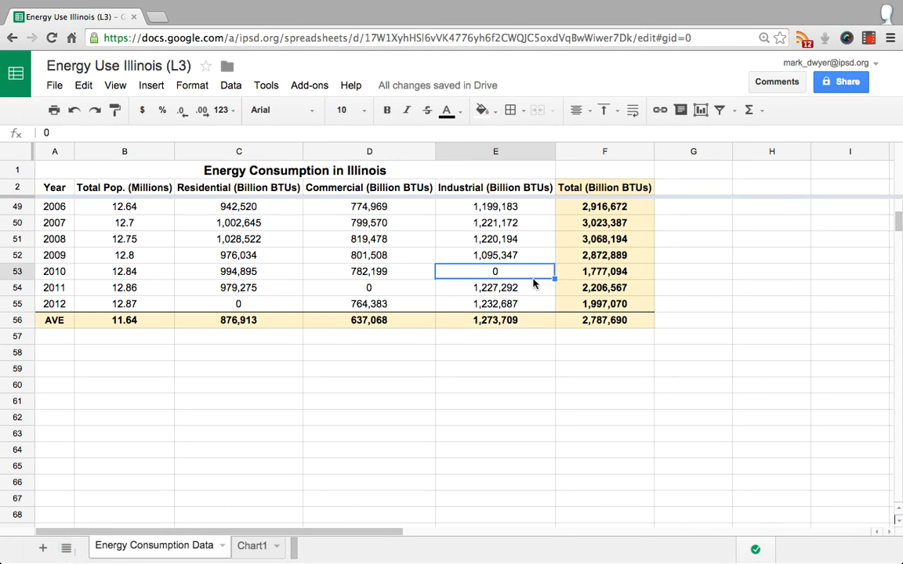
pyautogui.click(583, 275)
pyautogui.click(517, 273)
pyautogui.press('Right')
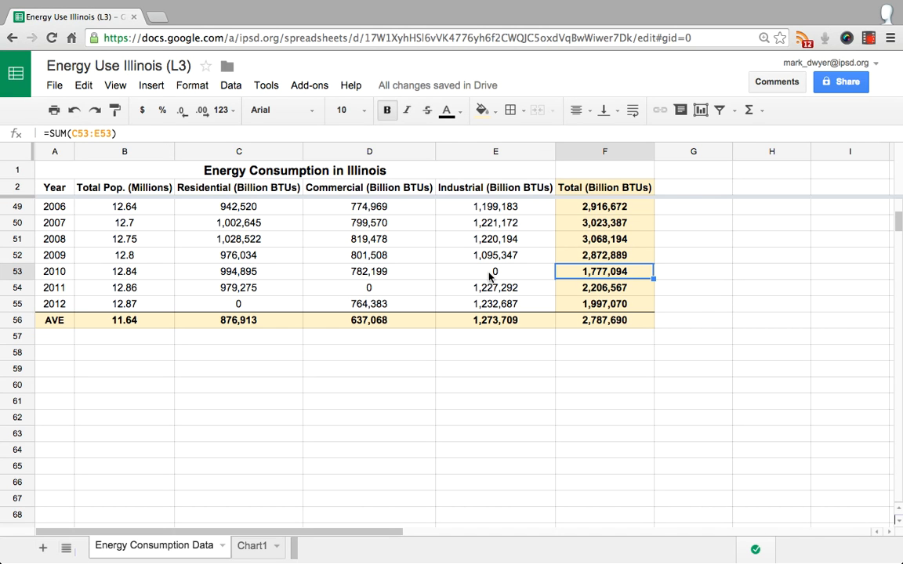
pyautogui.click(254, 547)
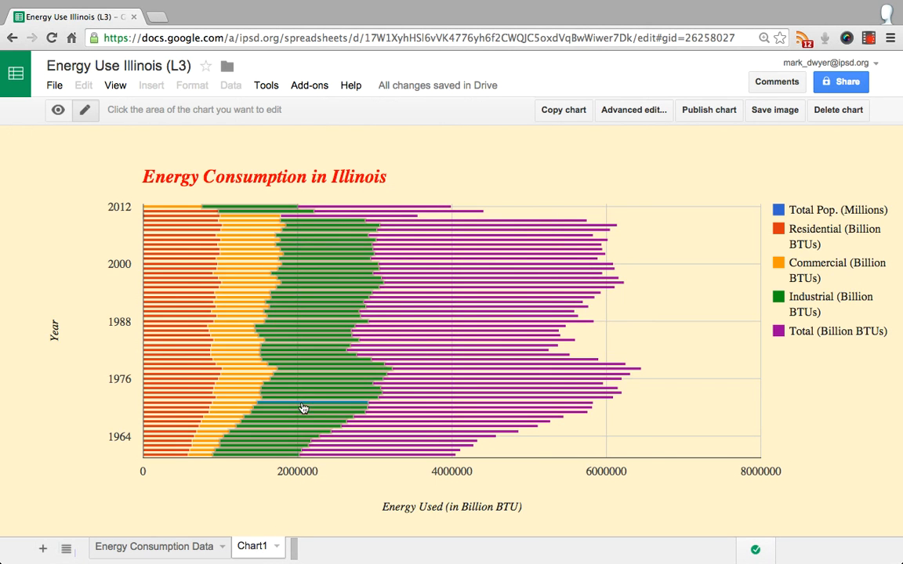